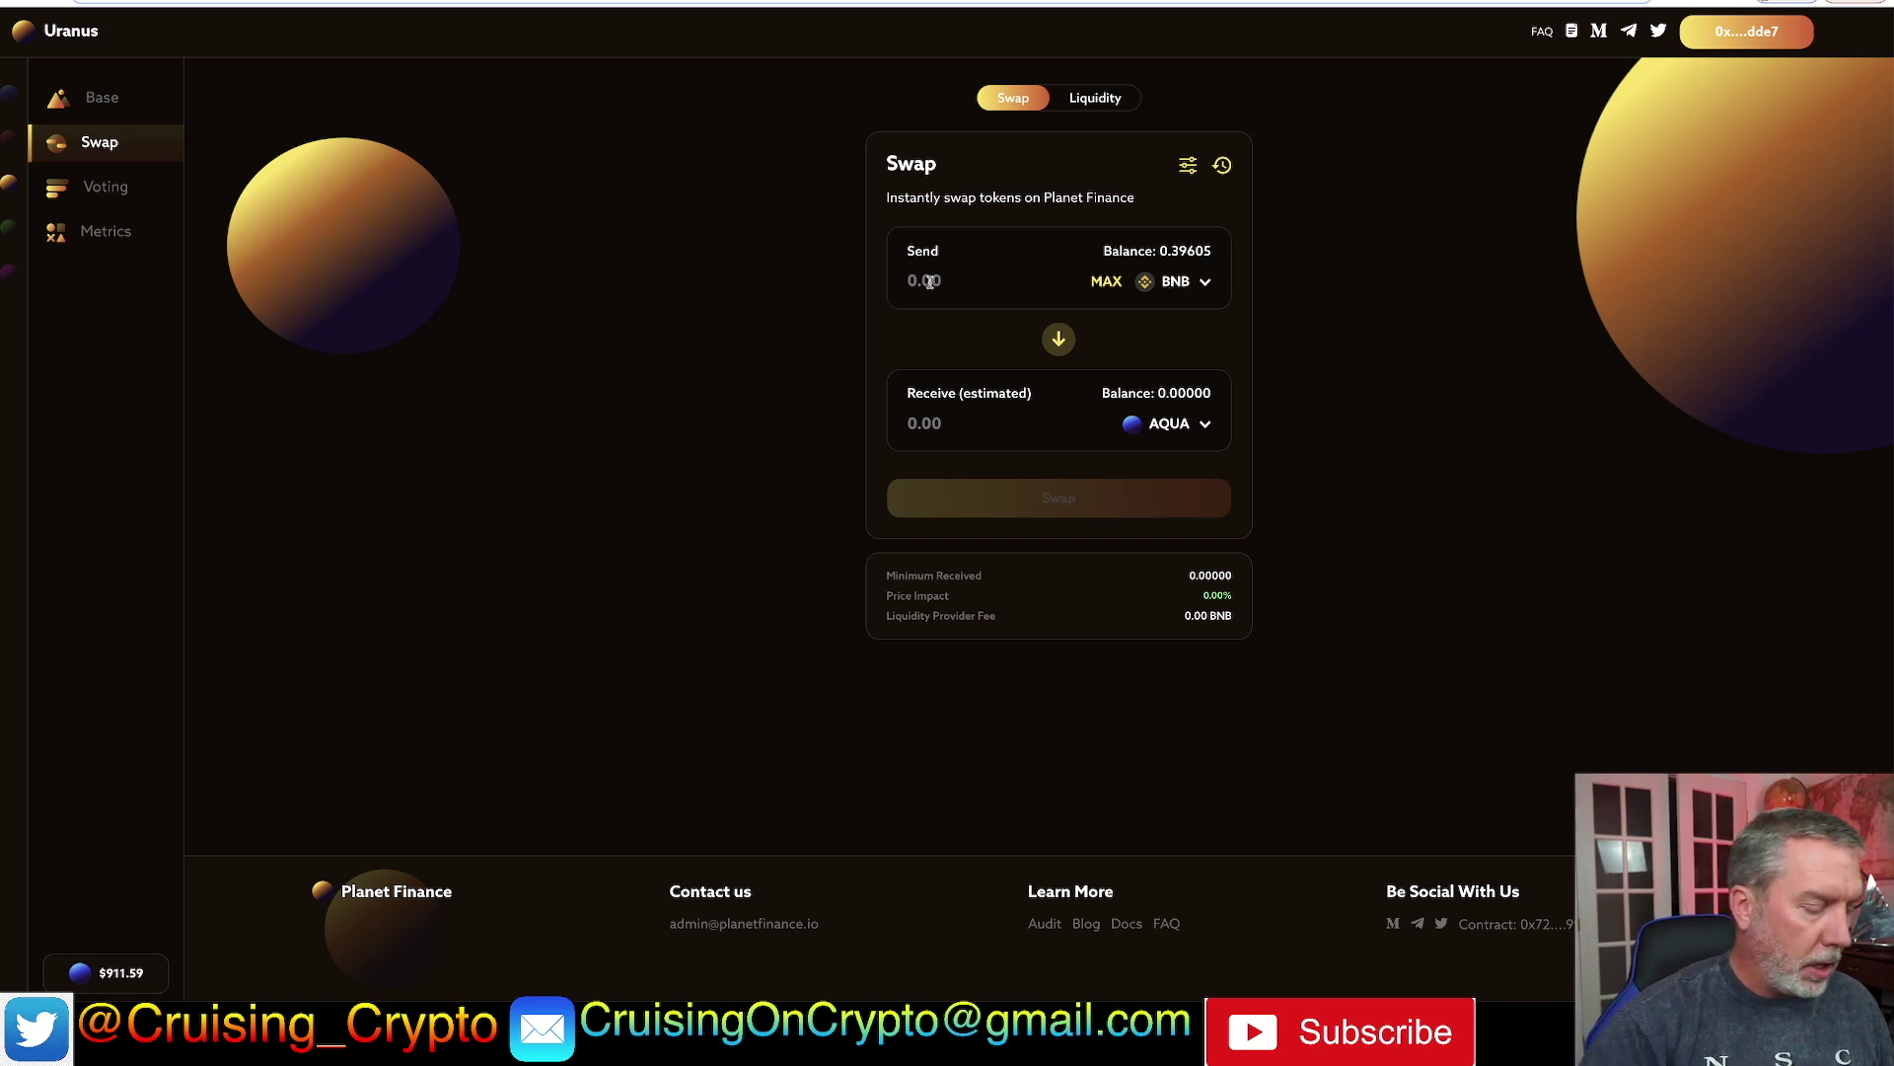
- Swap 0.01 BNB for AQUA, confirming the swap and its wallet transaction
{"action": "type", "text": "0."}
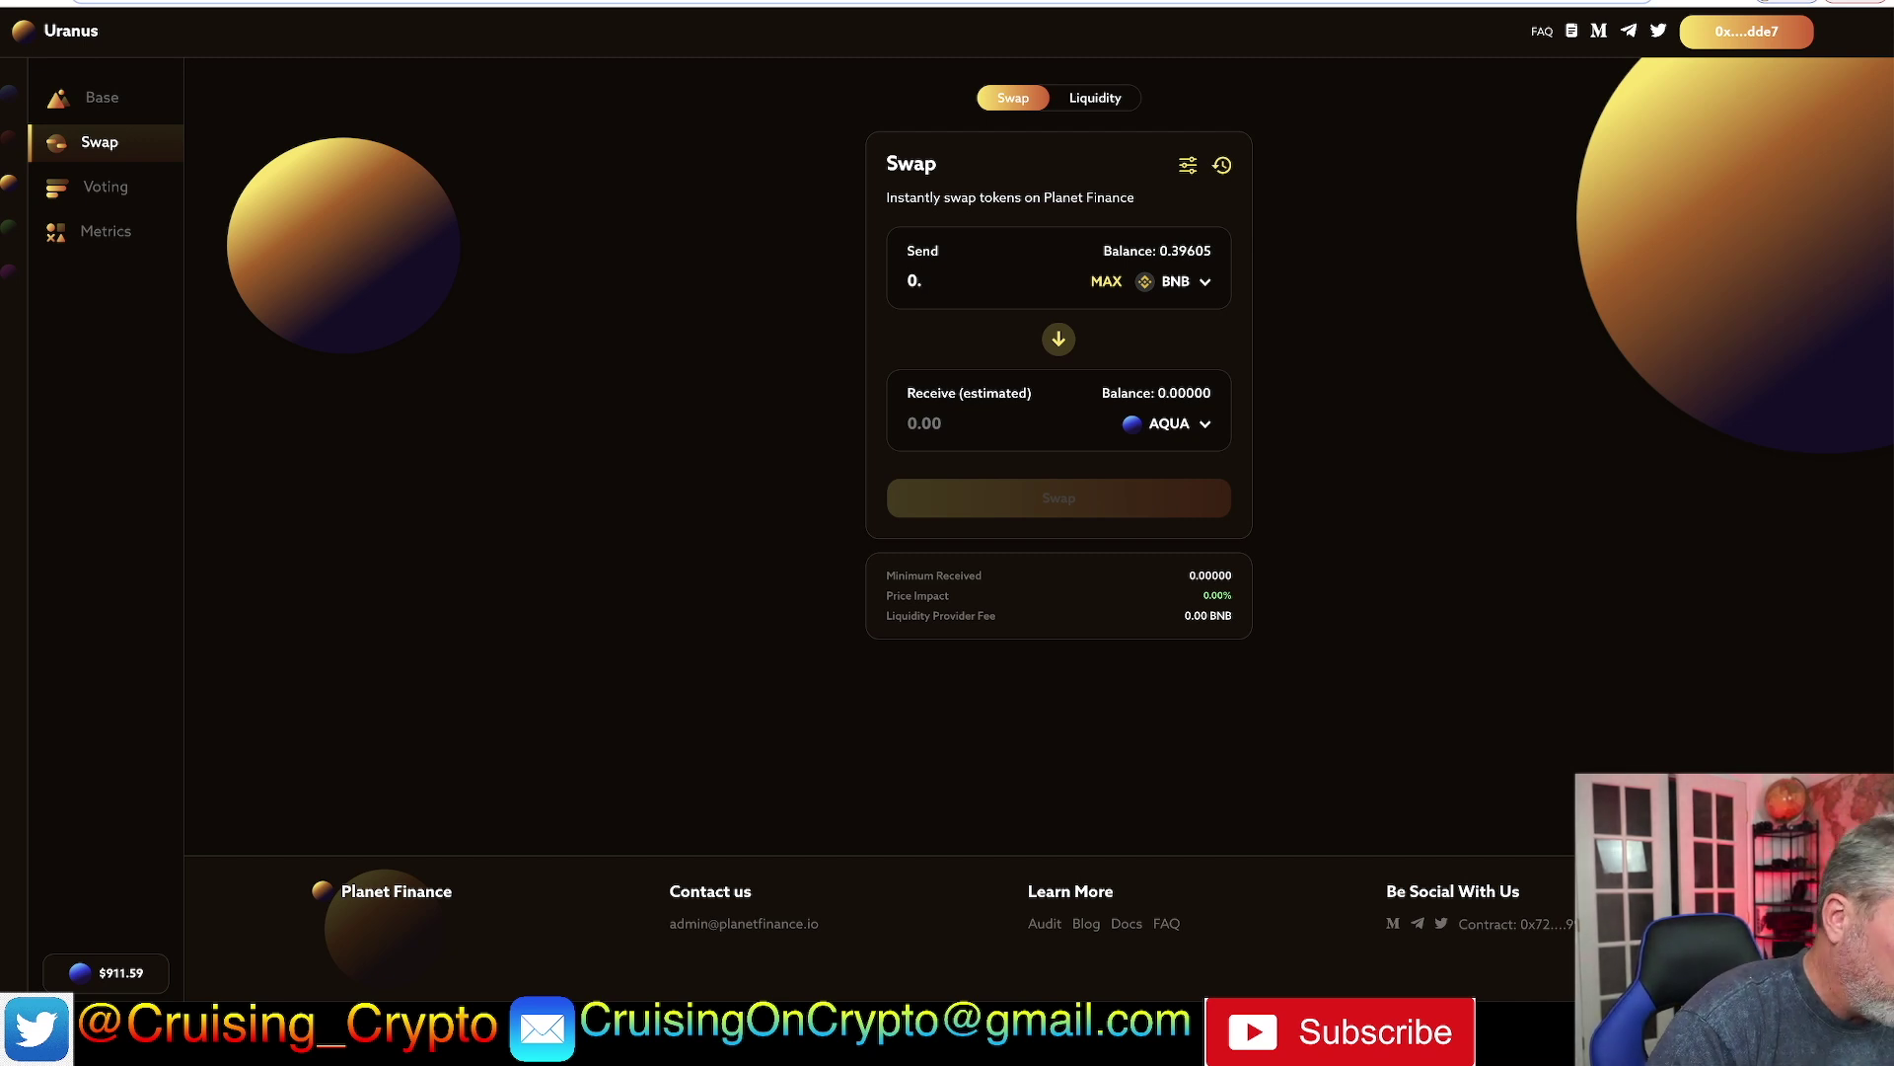
{"action": "type", "text": "01"}
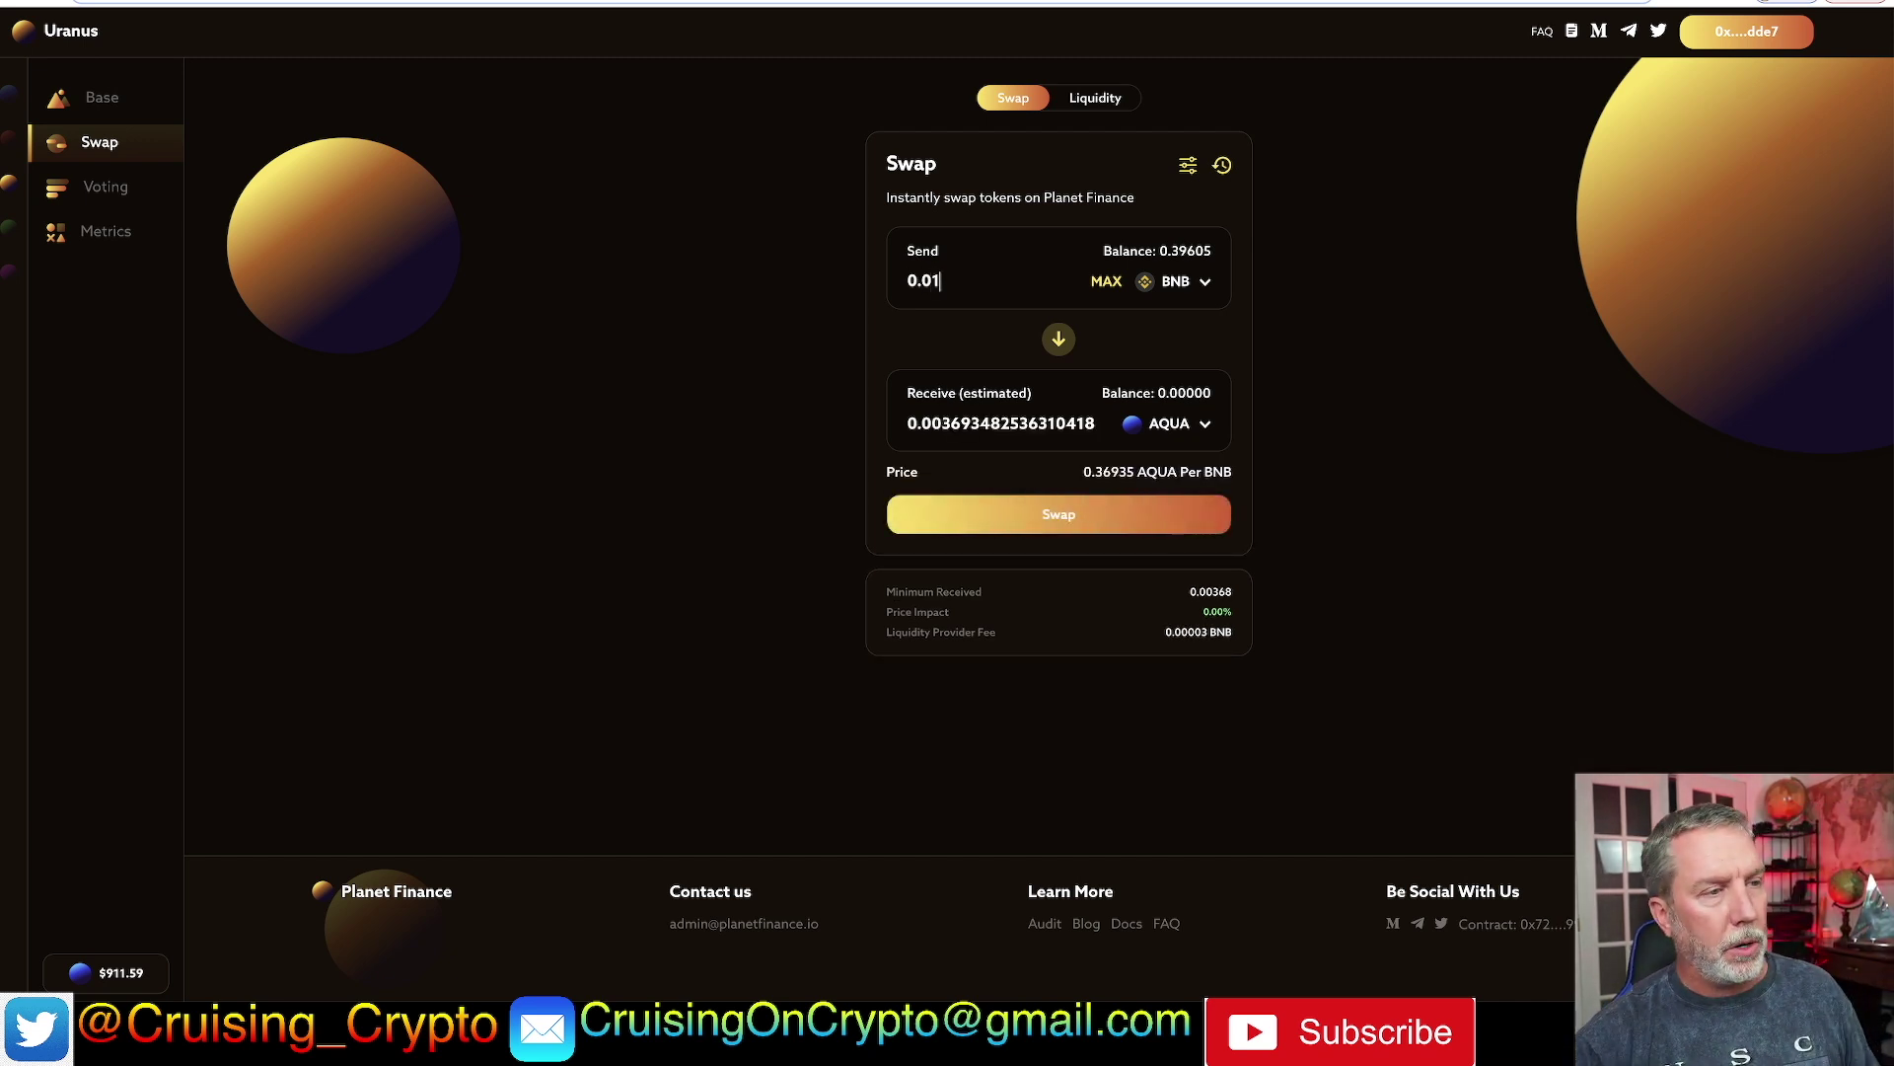
{"action": "left_click", "coordinate": [1059, 523]}
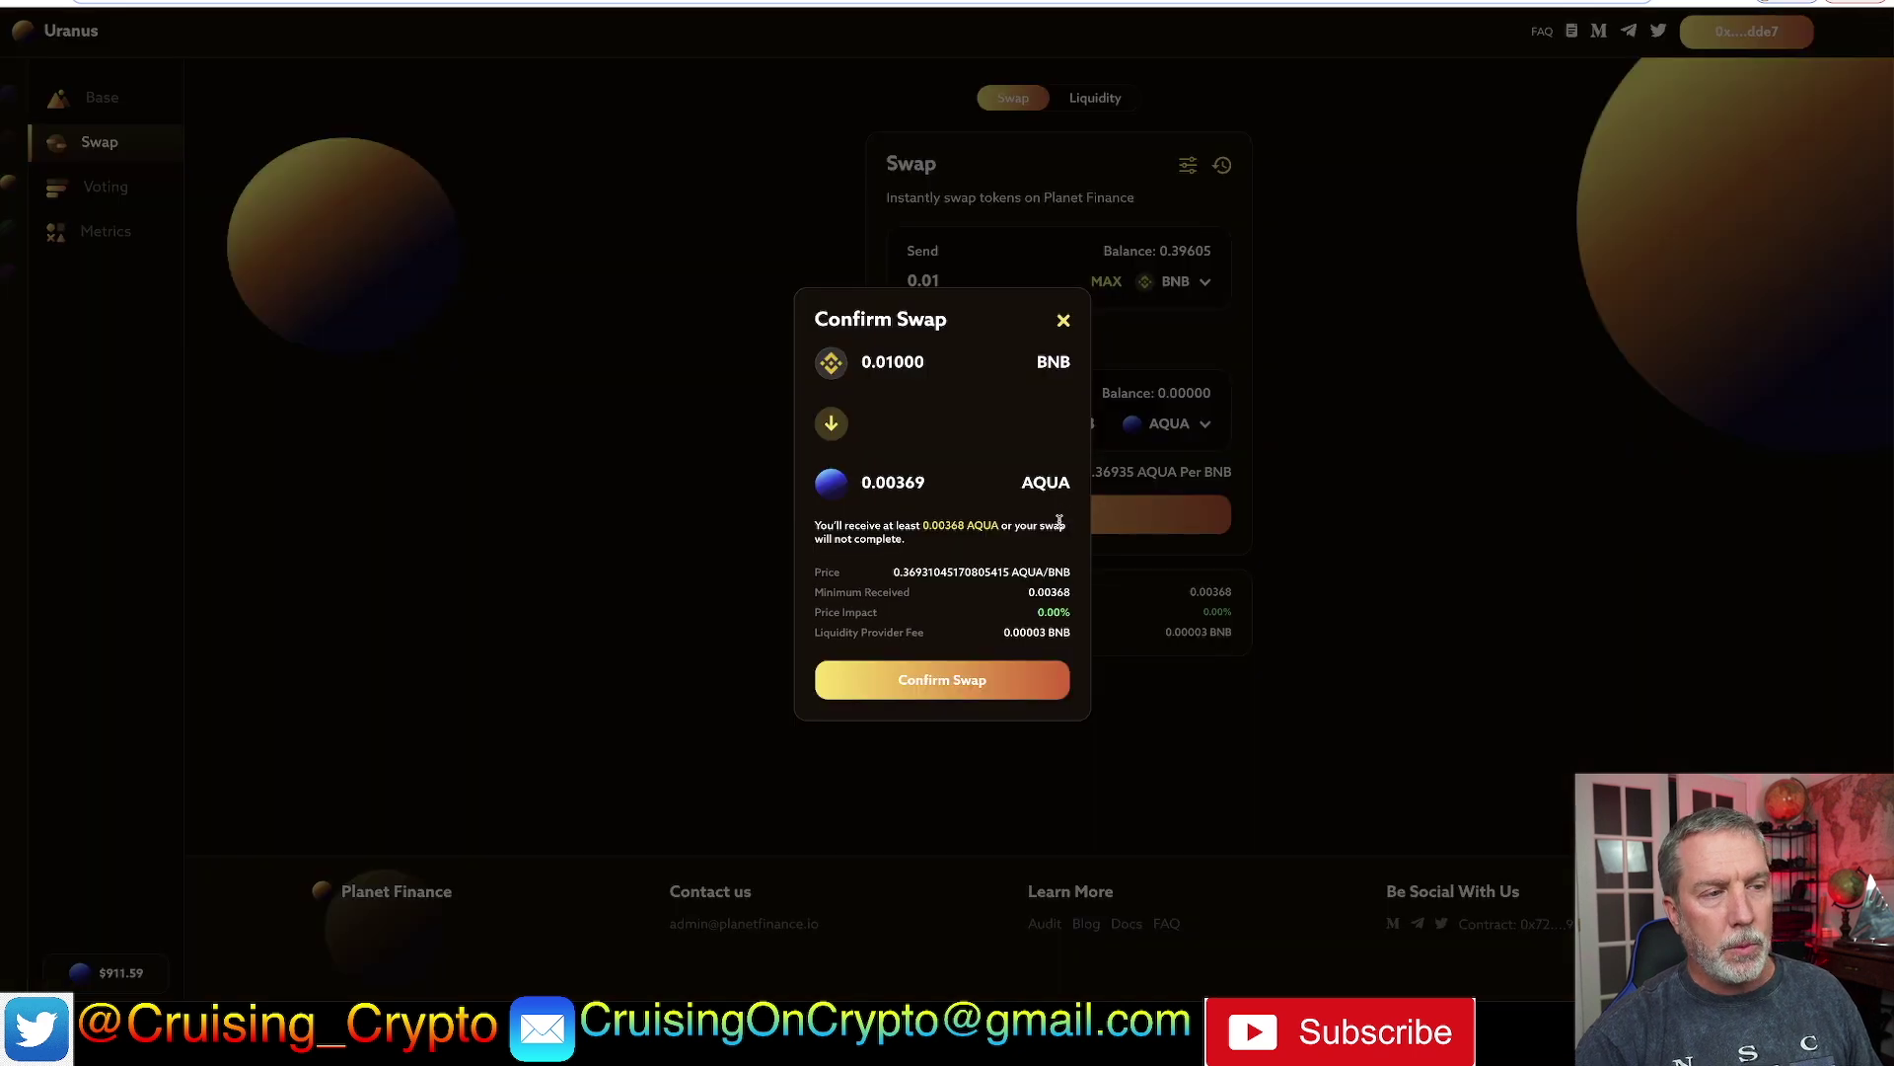
{"action": "left_click", "coordinate": [961, 694]}
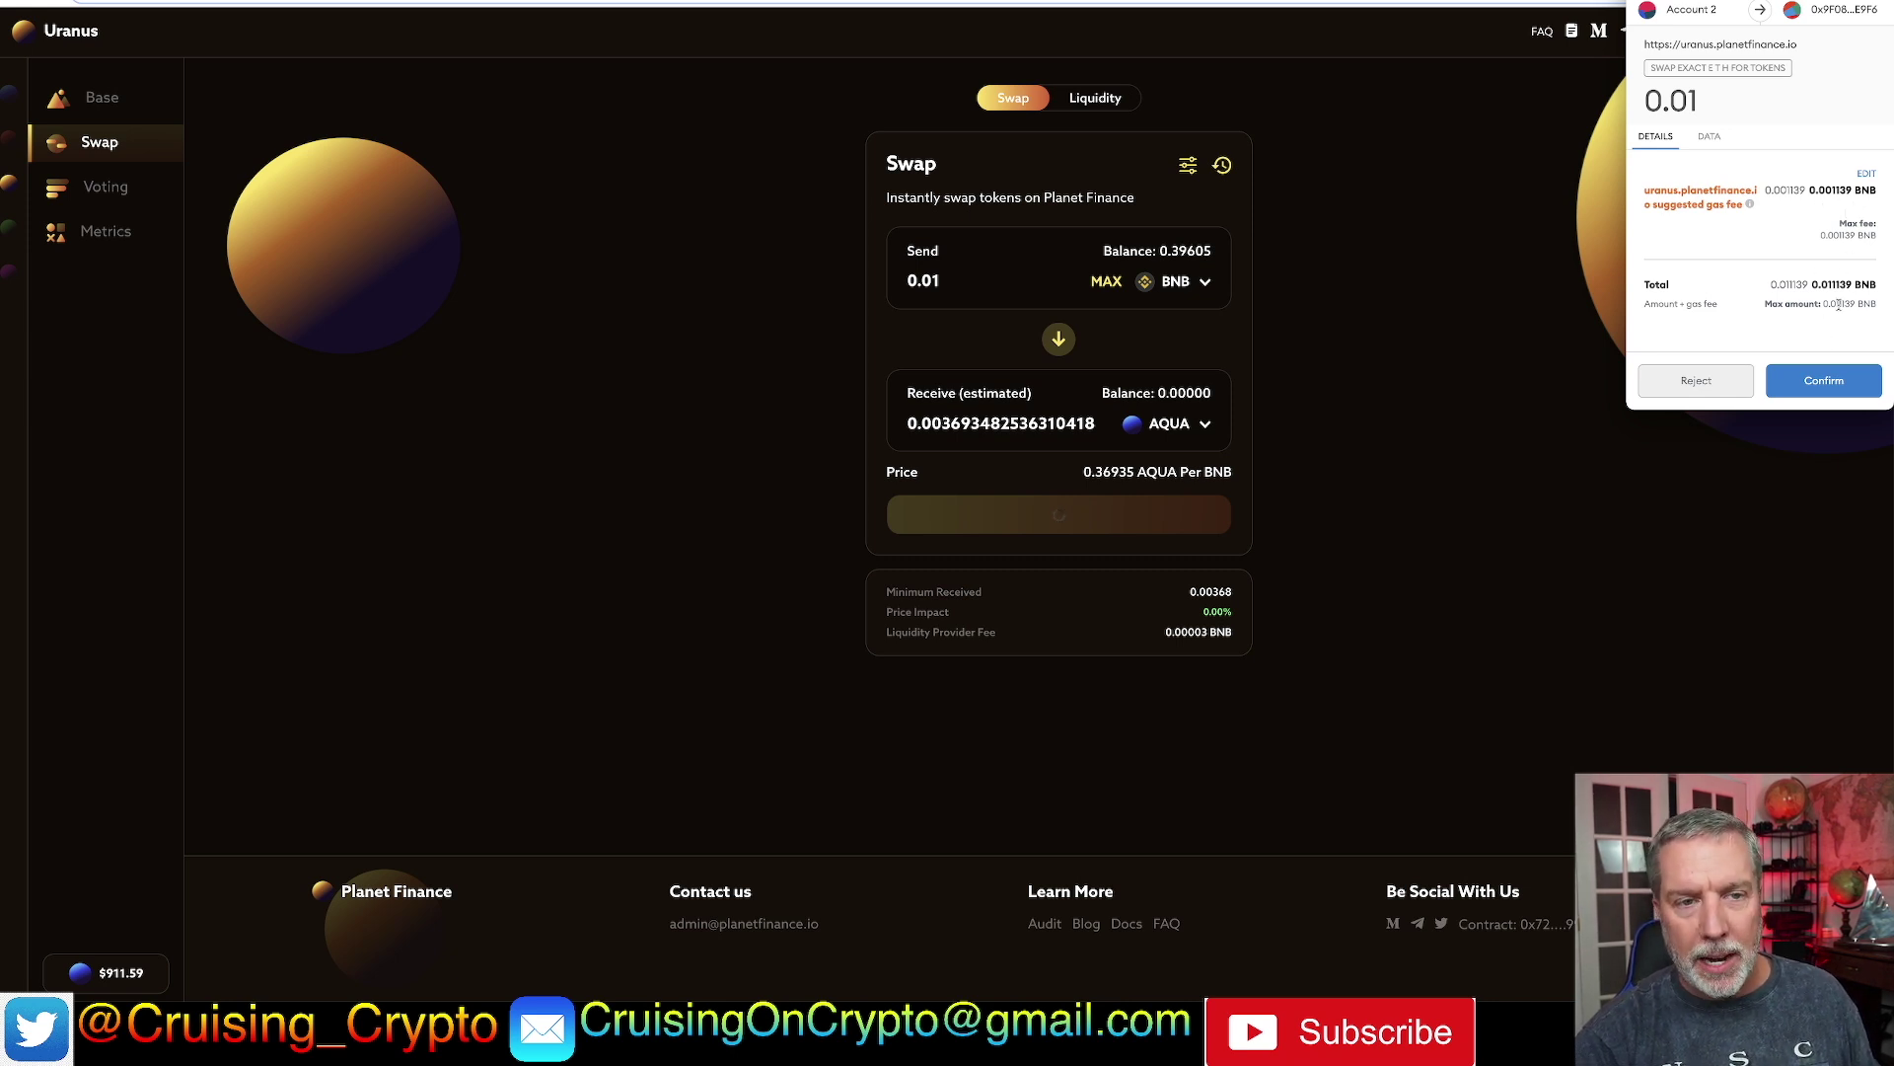
{"action": "left_click", "coordinate": [1825, 382]}
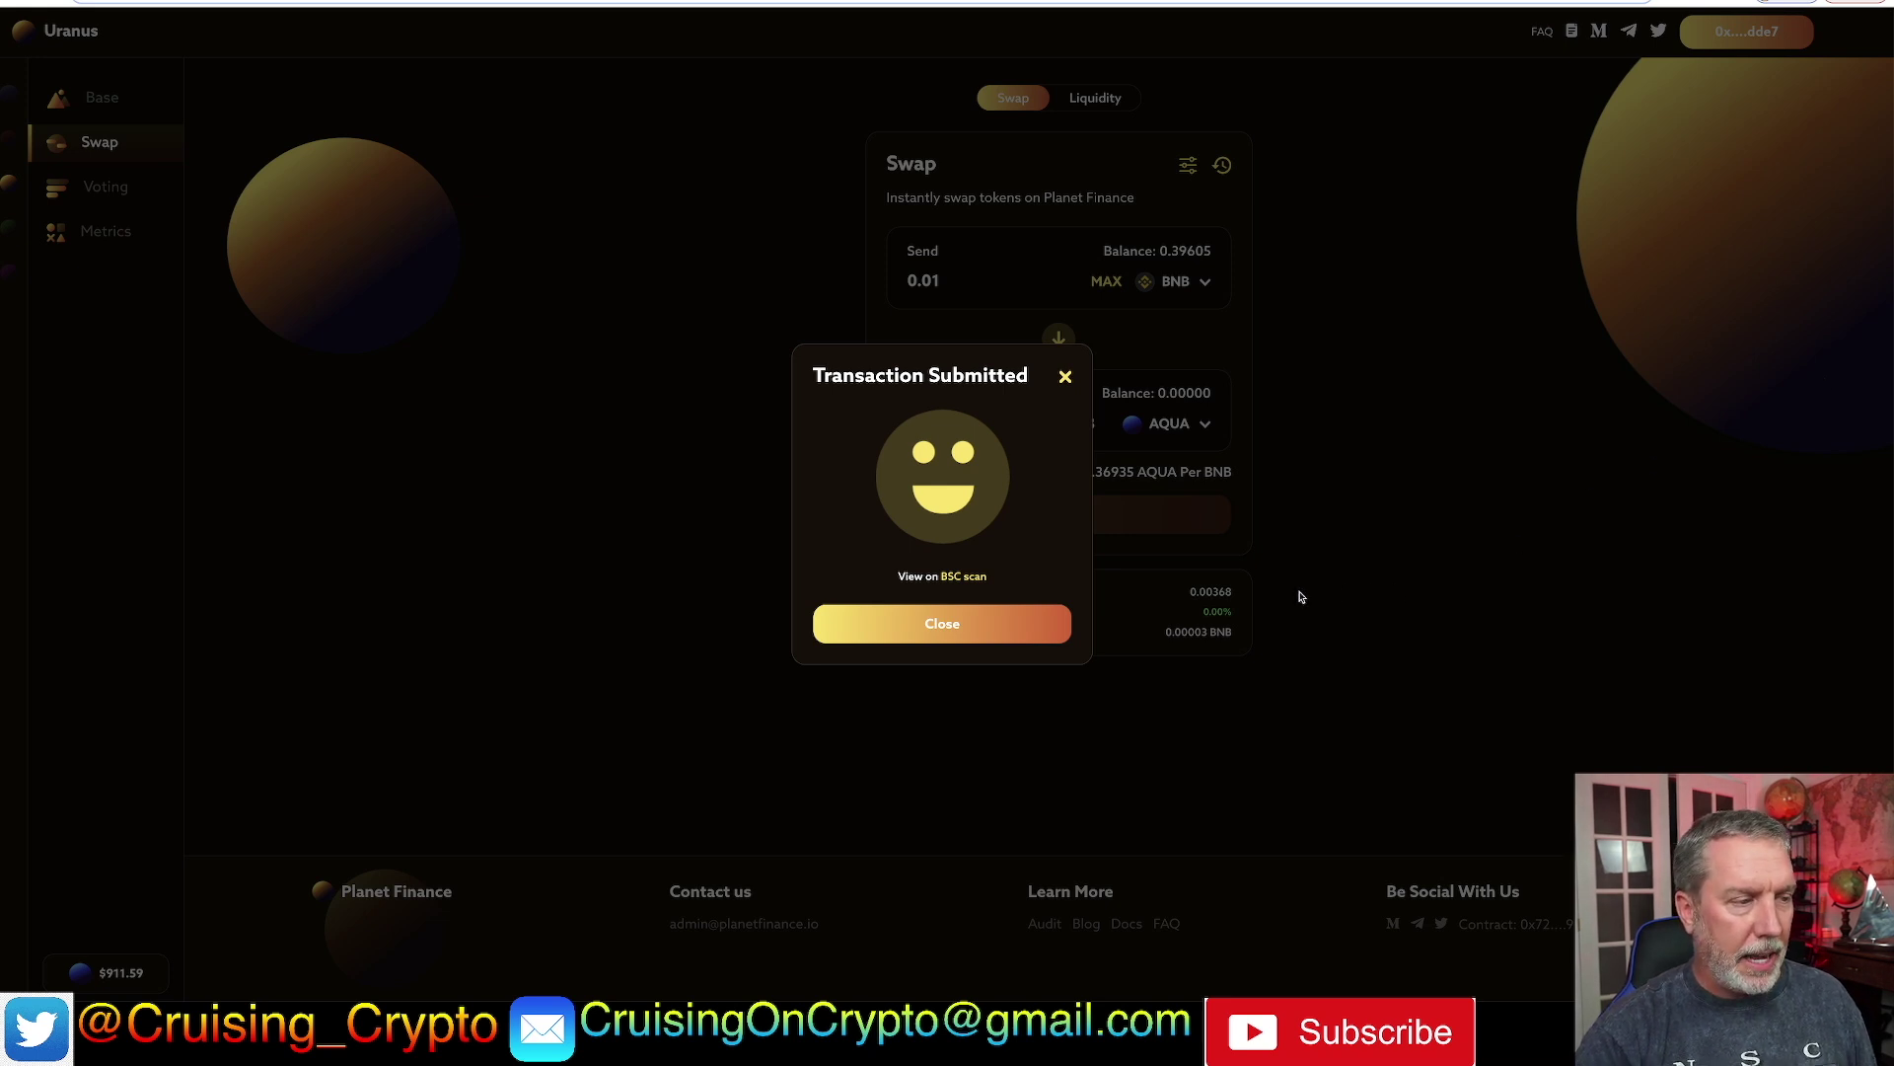
{"action": "left_click", "coordinate": [992, 635]}
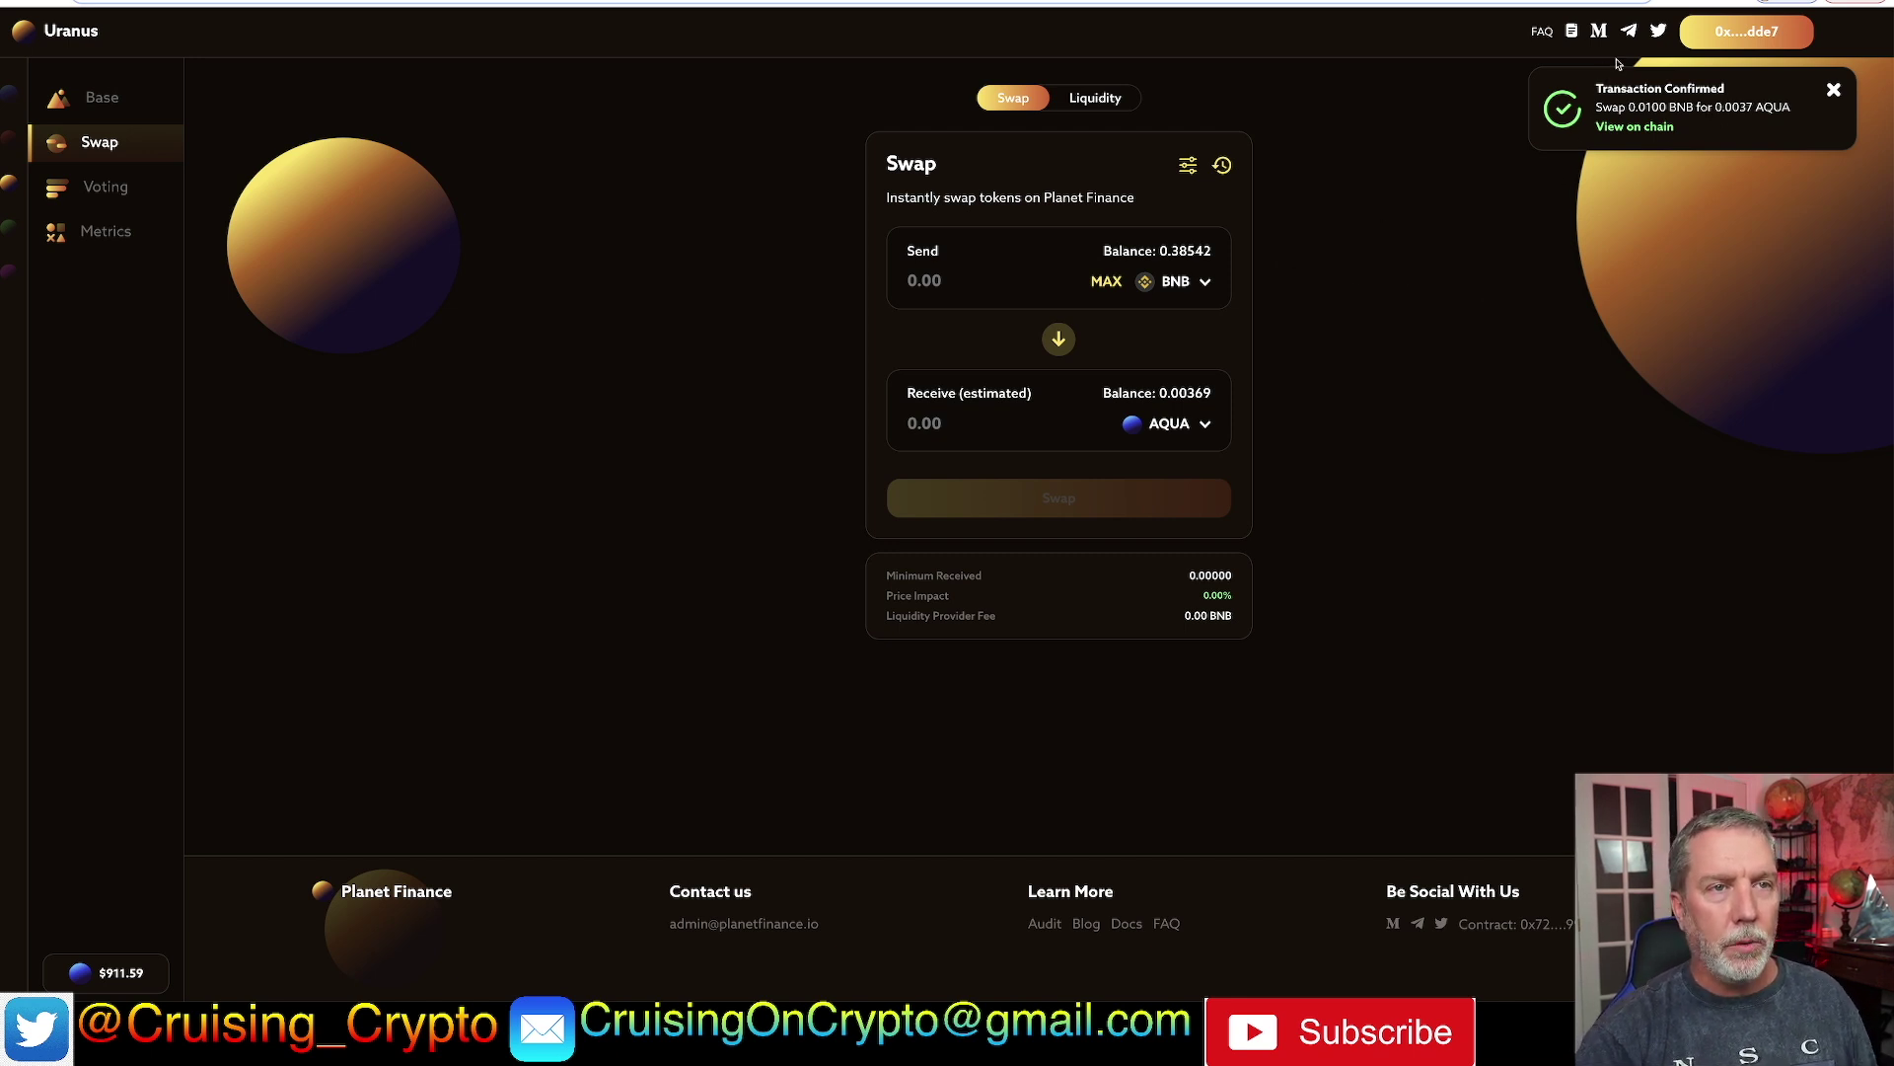
- Review the details of the latest swap transaction in the wallet's activity list
{"action": "left_click", "coordinate": [1698, 2]}
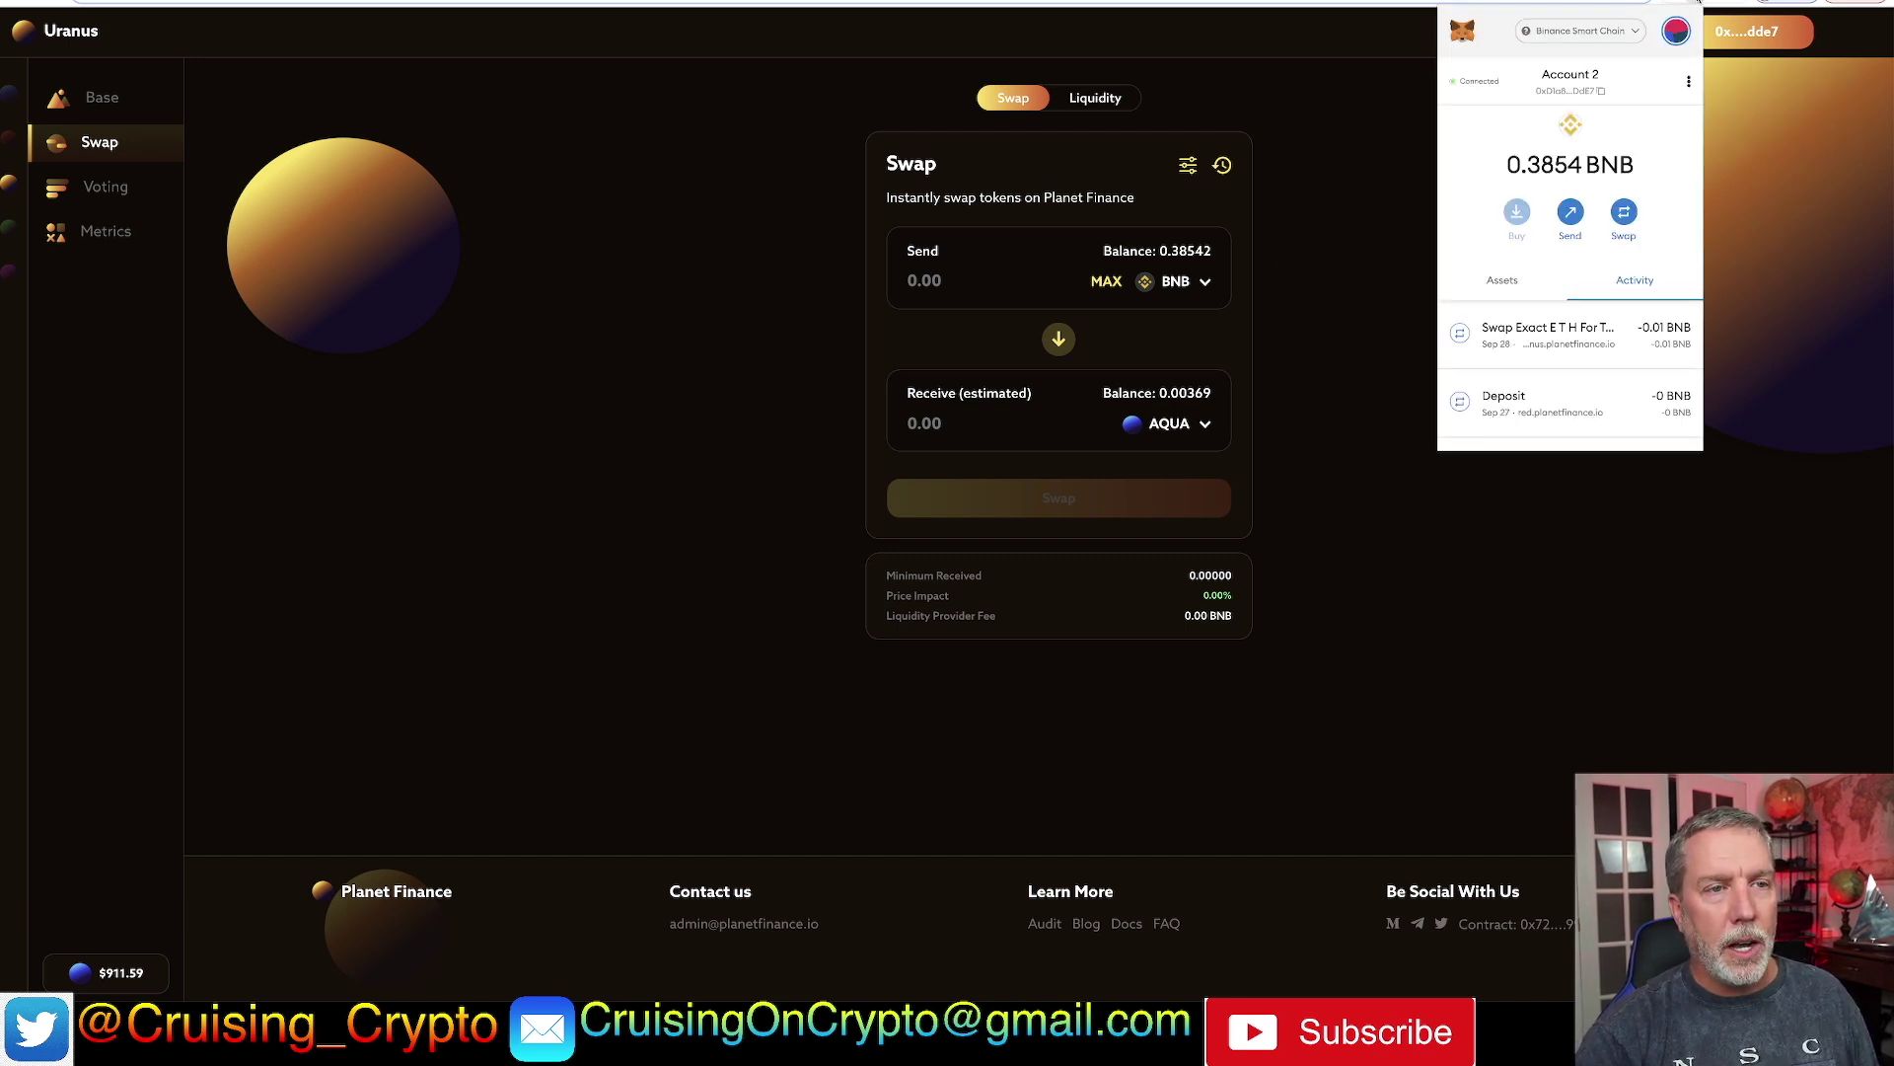
{"action": "left_click", "coordinate": [1591, 352]}
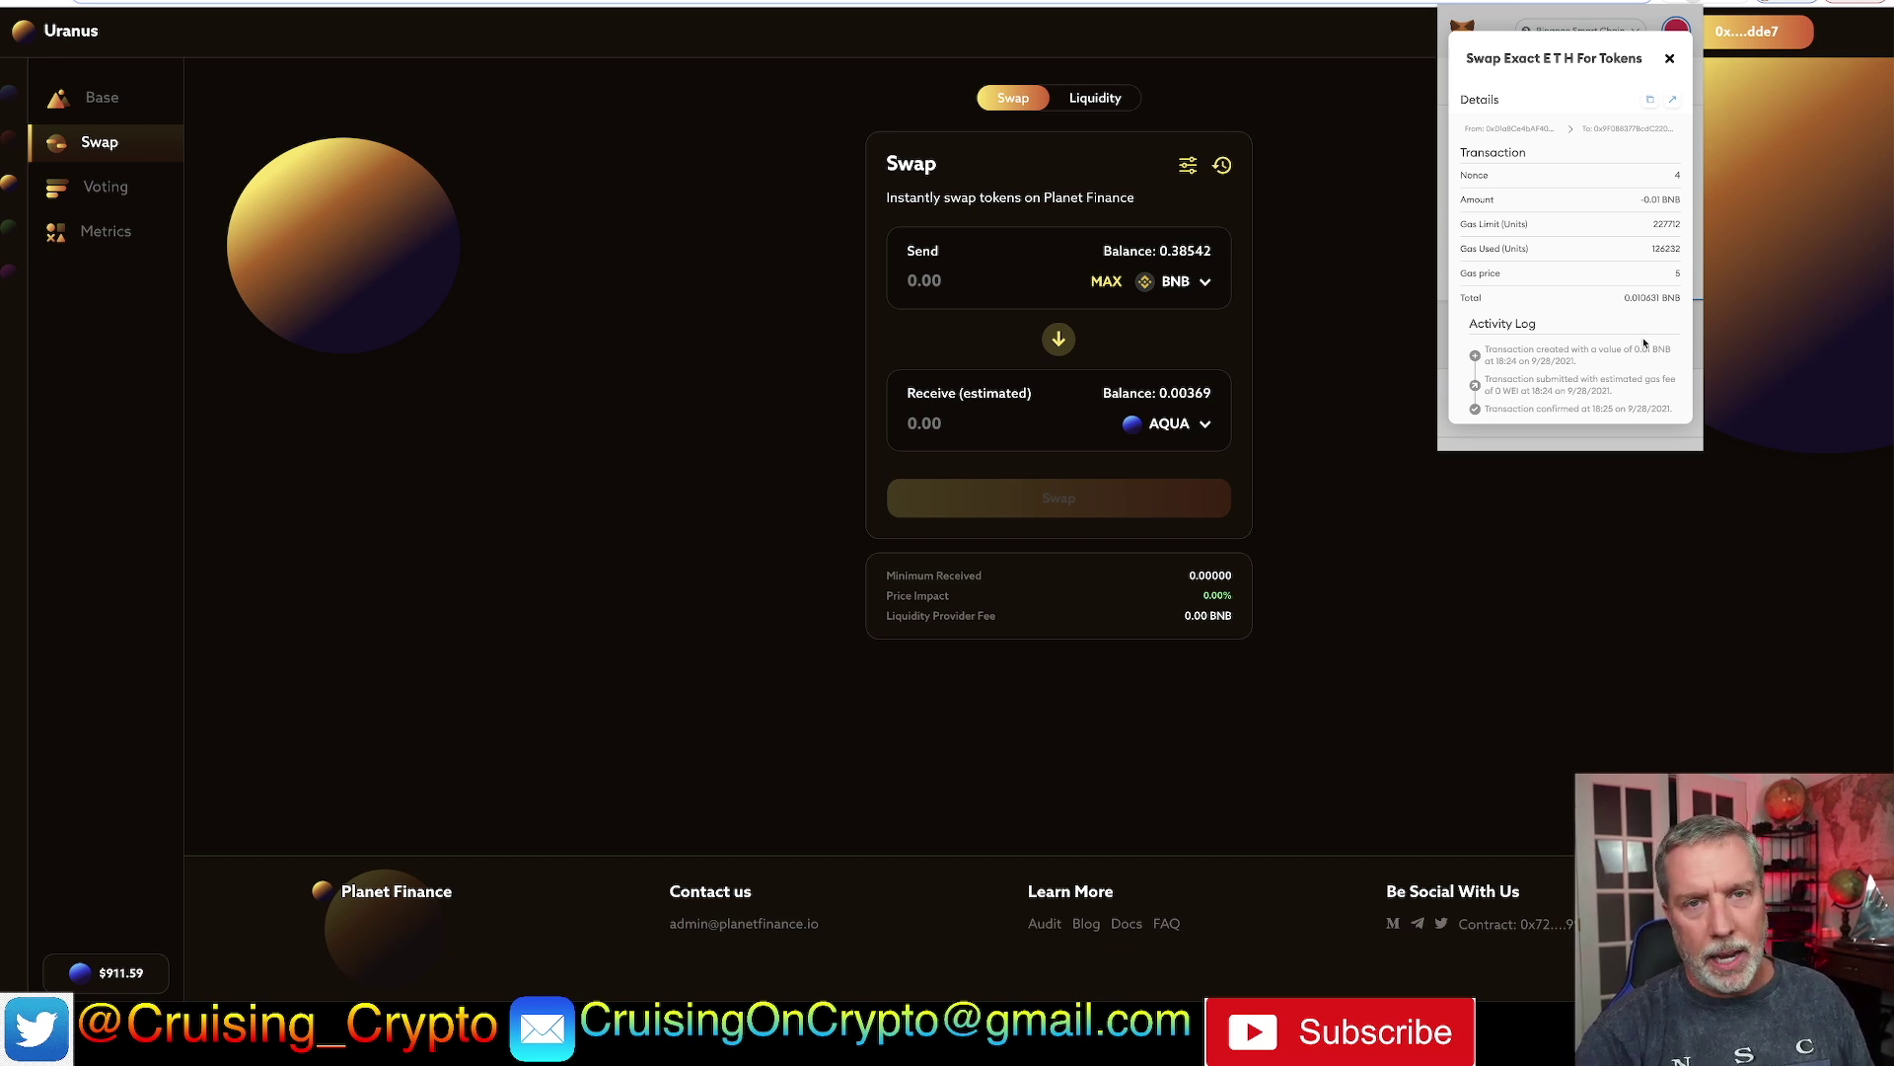
{"action": "left_click", "coordinate": [1531, 509]}
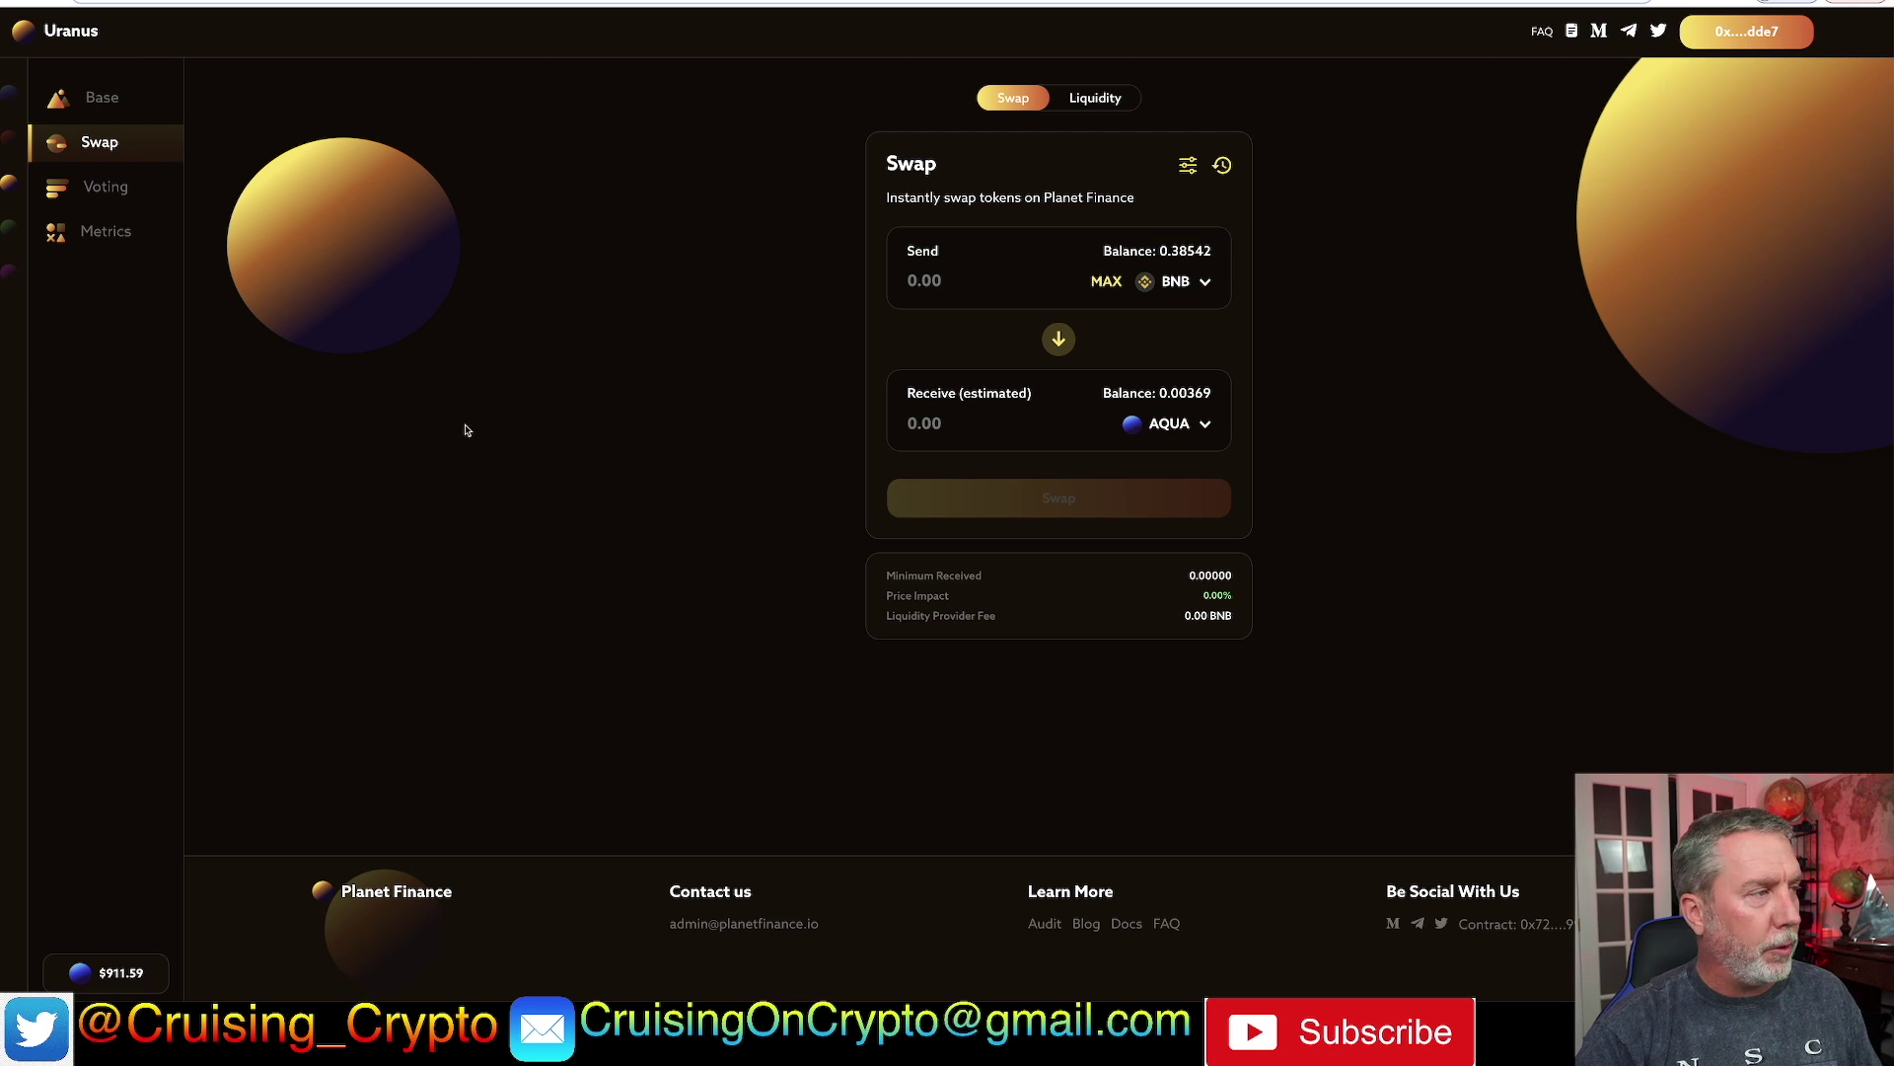
- Set up a BNB and AQUA liquidity deposit using the maximum AQUA balance
{"action": "left_click", "coordinate": [1095, 100]}
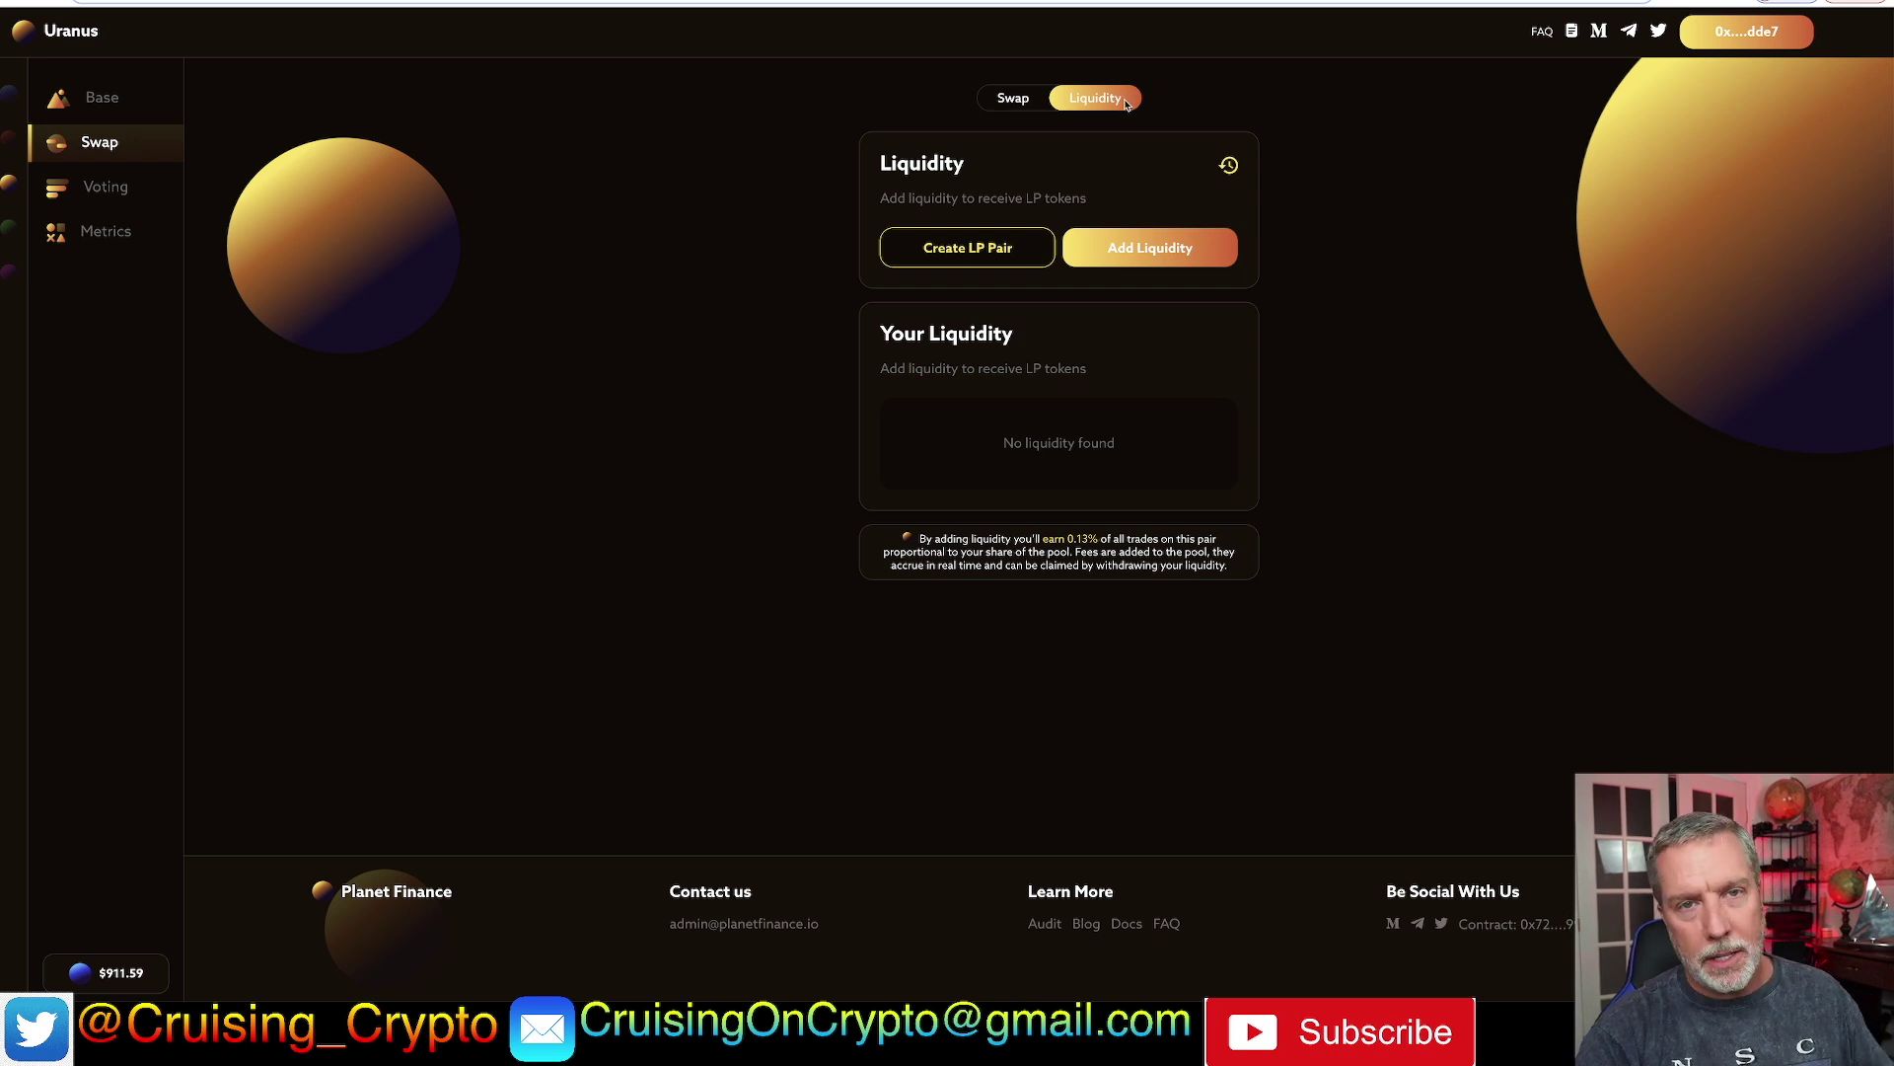
{"action": "left_click", "coordinate": [1130, 247]}
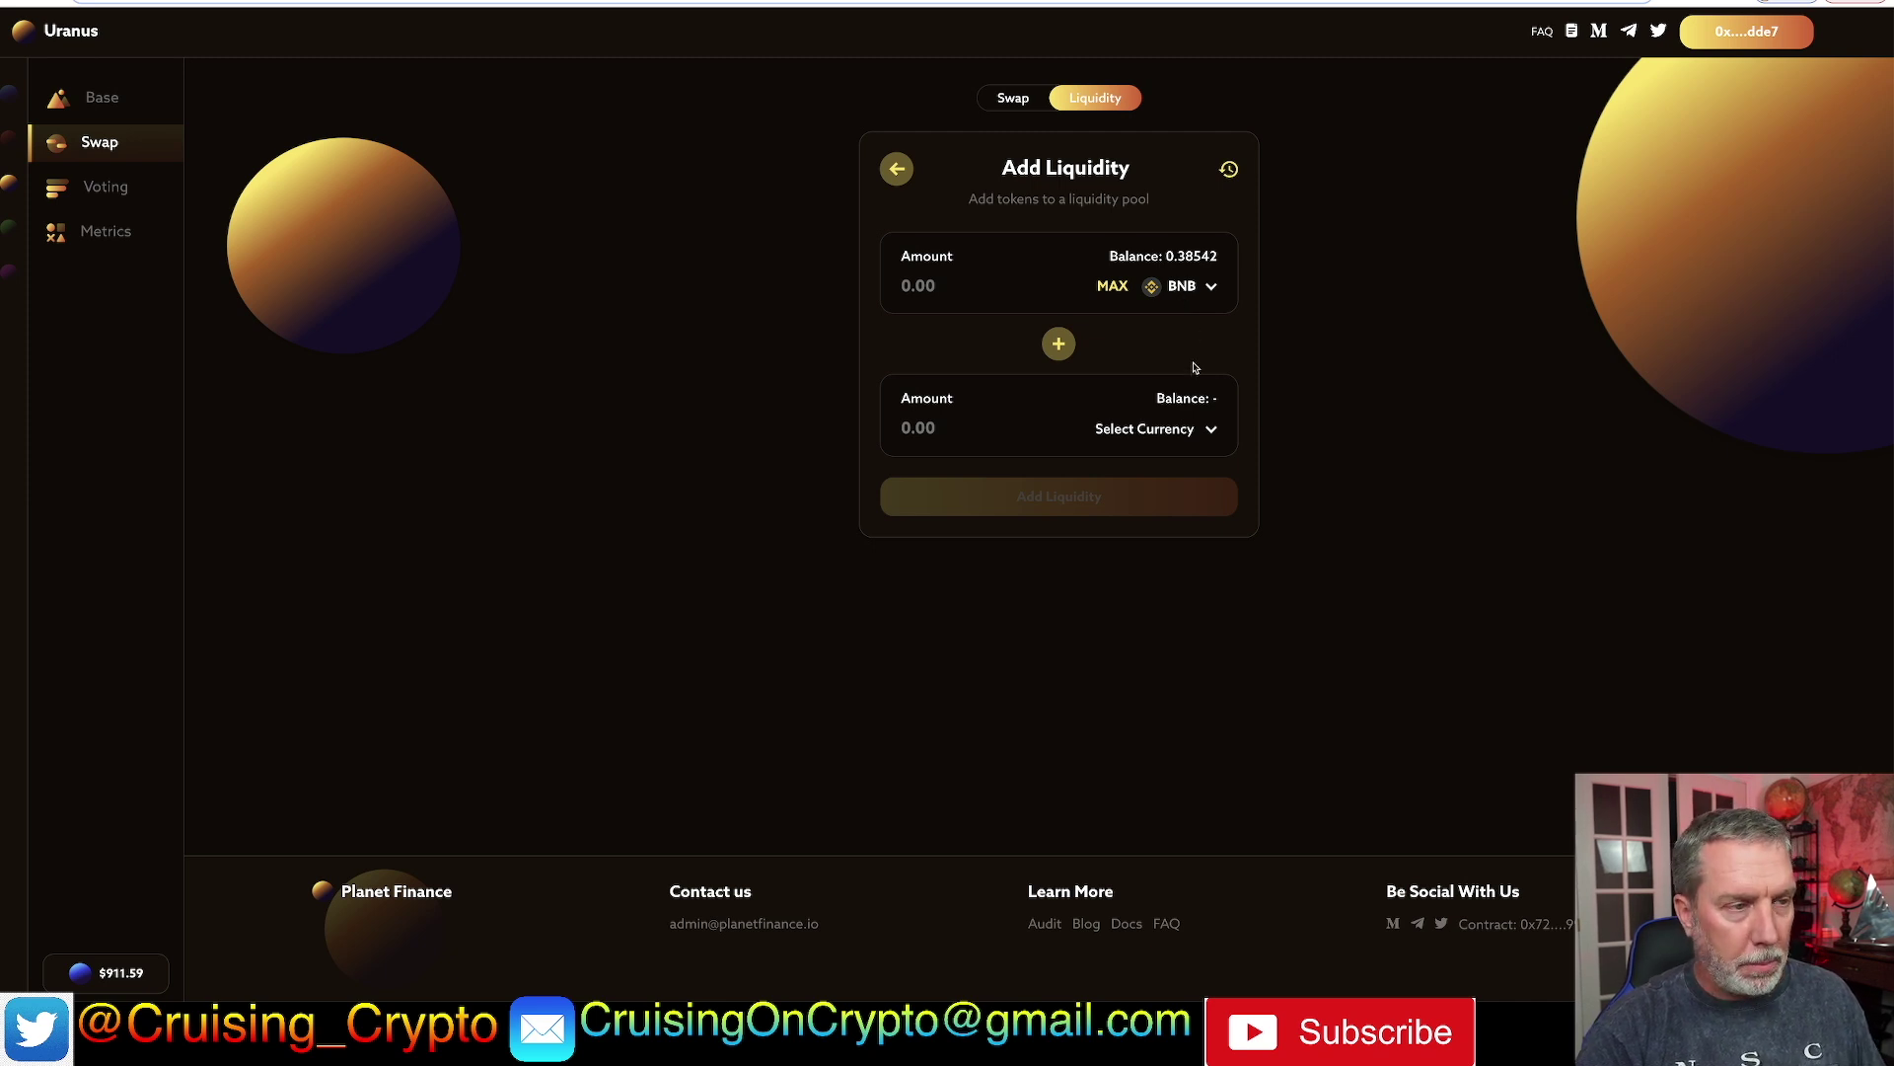
{"action": "left_click", "coordinate": [1172, 435]}
{"action": "left_click", "coordinate": [902, 537]}
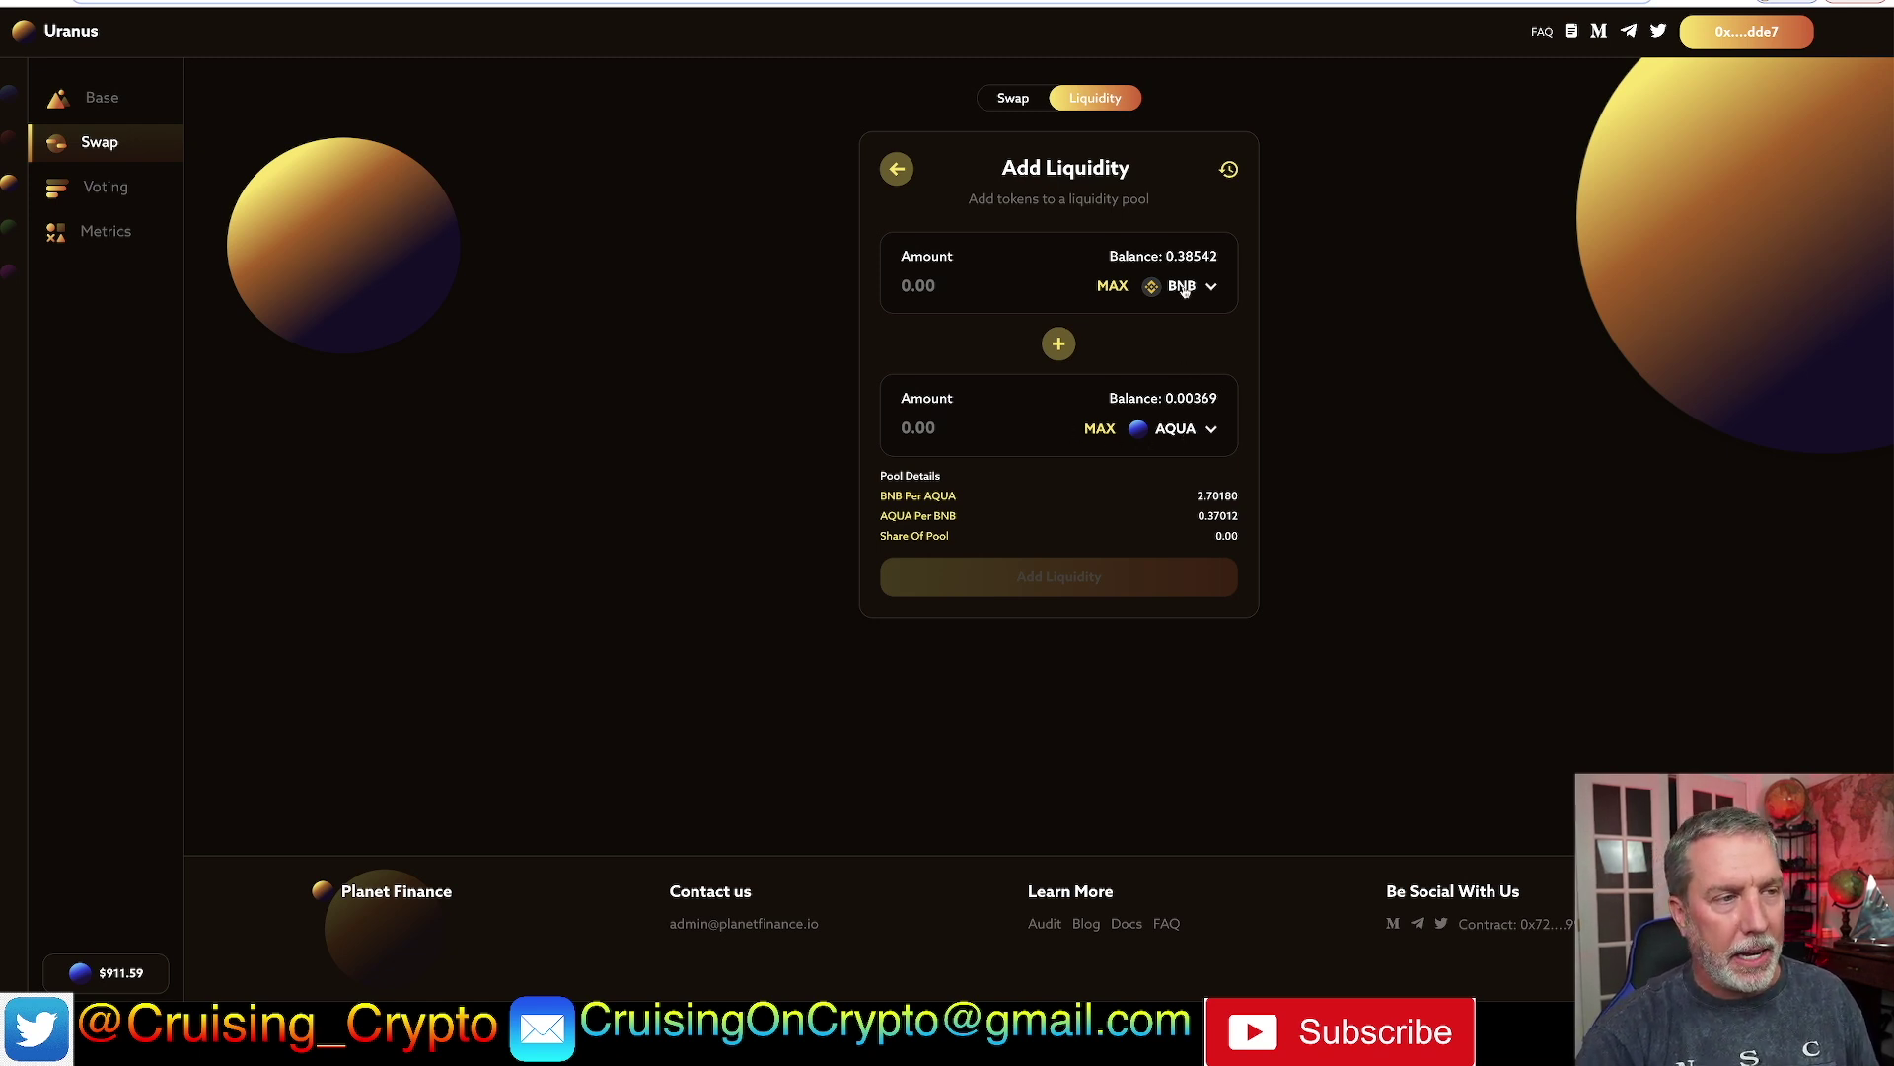
{"action": "left_click", "coordinate": [1100, 430]}
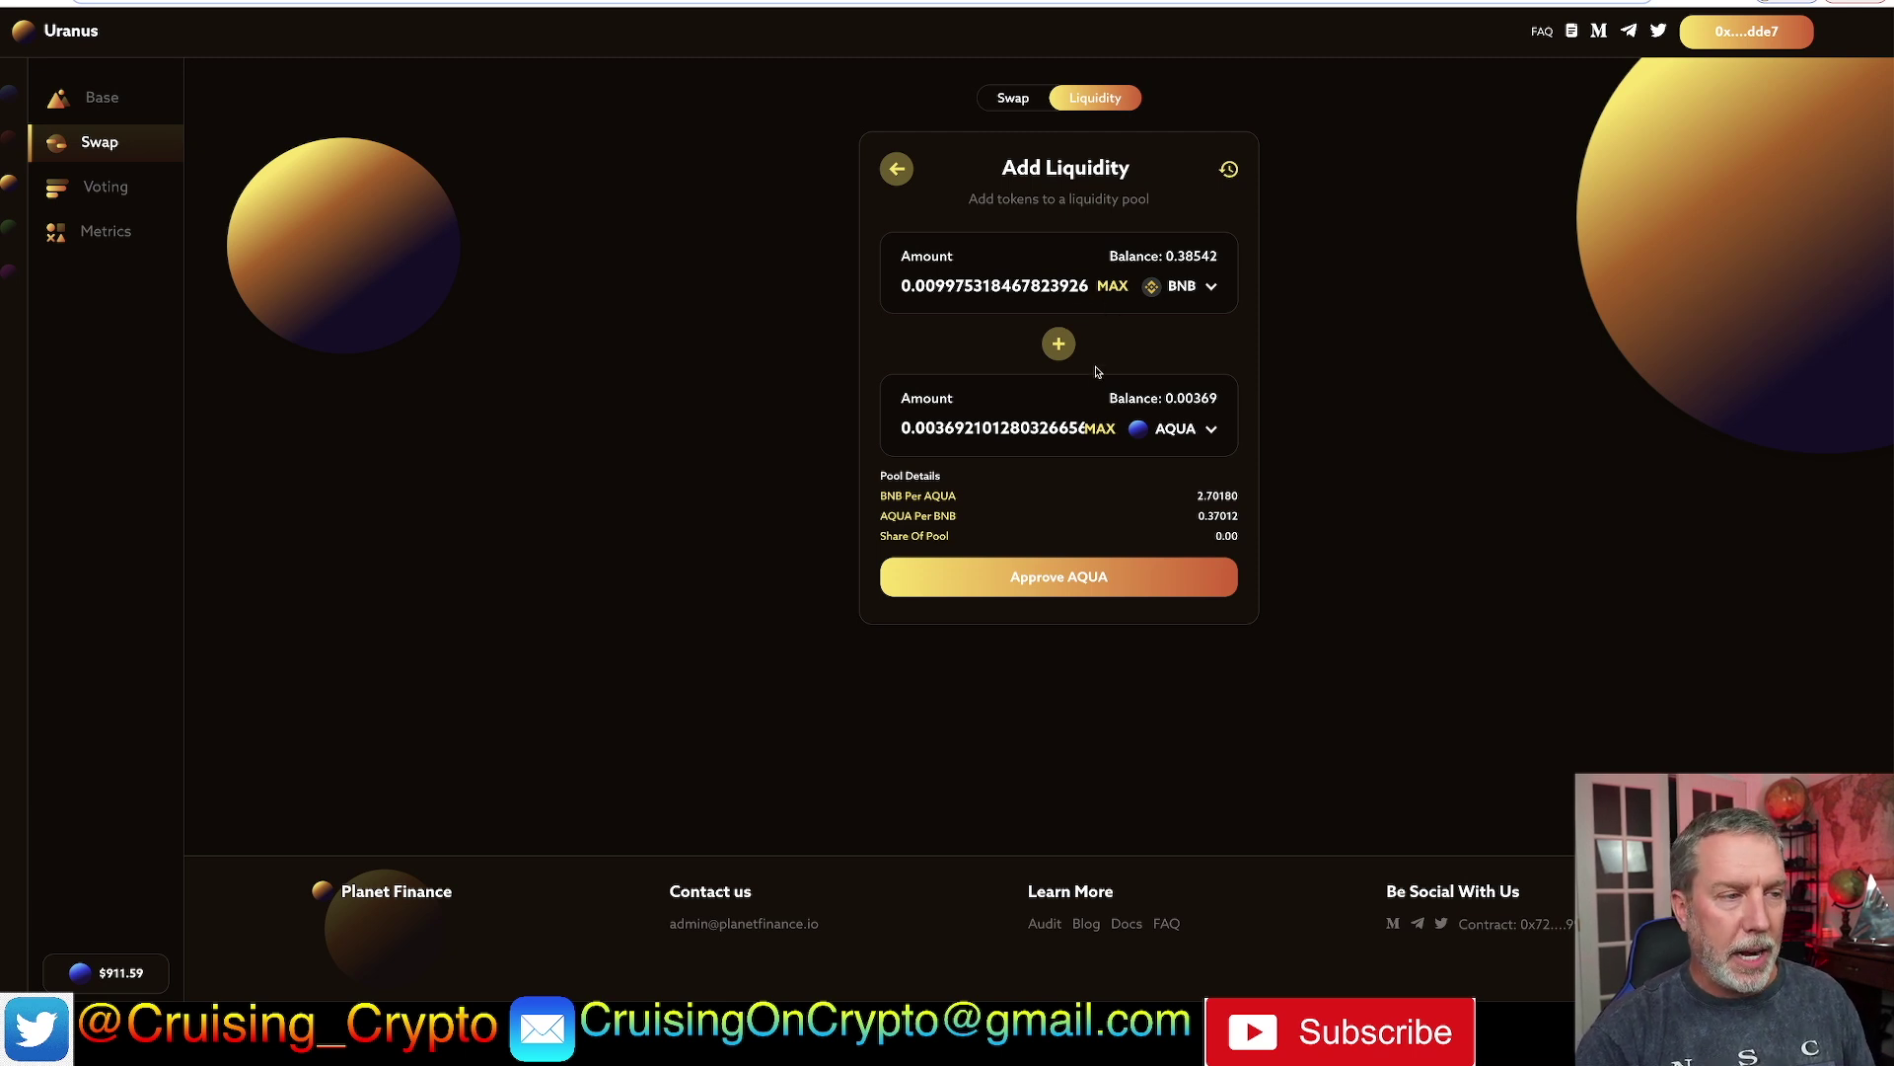
- Approve AQUA spending for the liquidity deposit and confirm the permission in the wallet
{"action": "left_click", "coordinate": [1069, 584]}
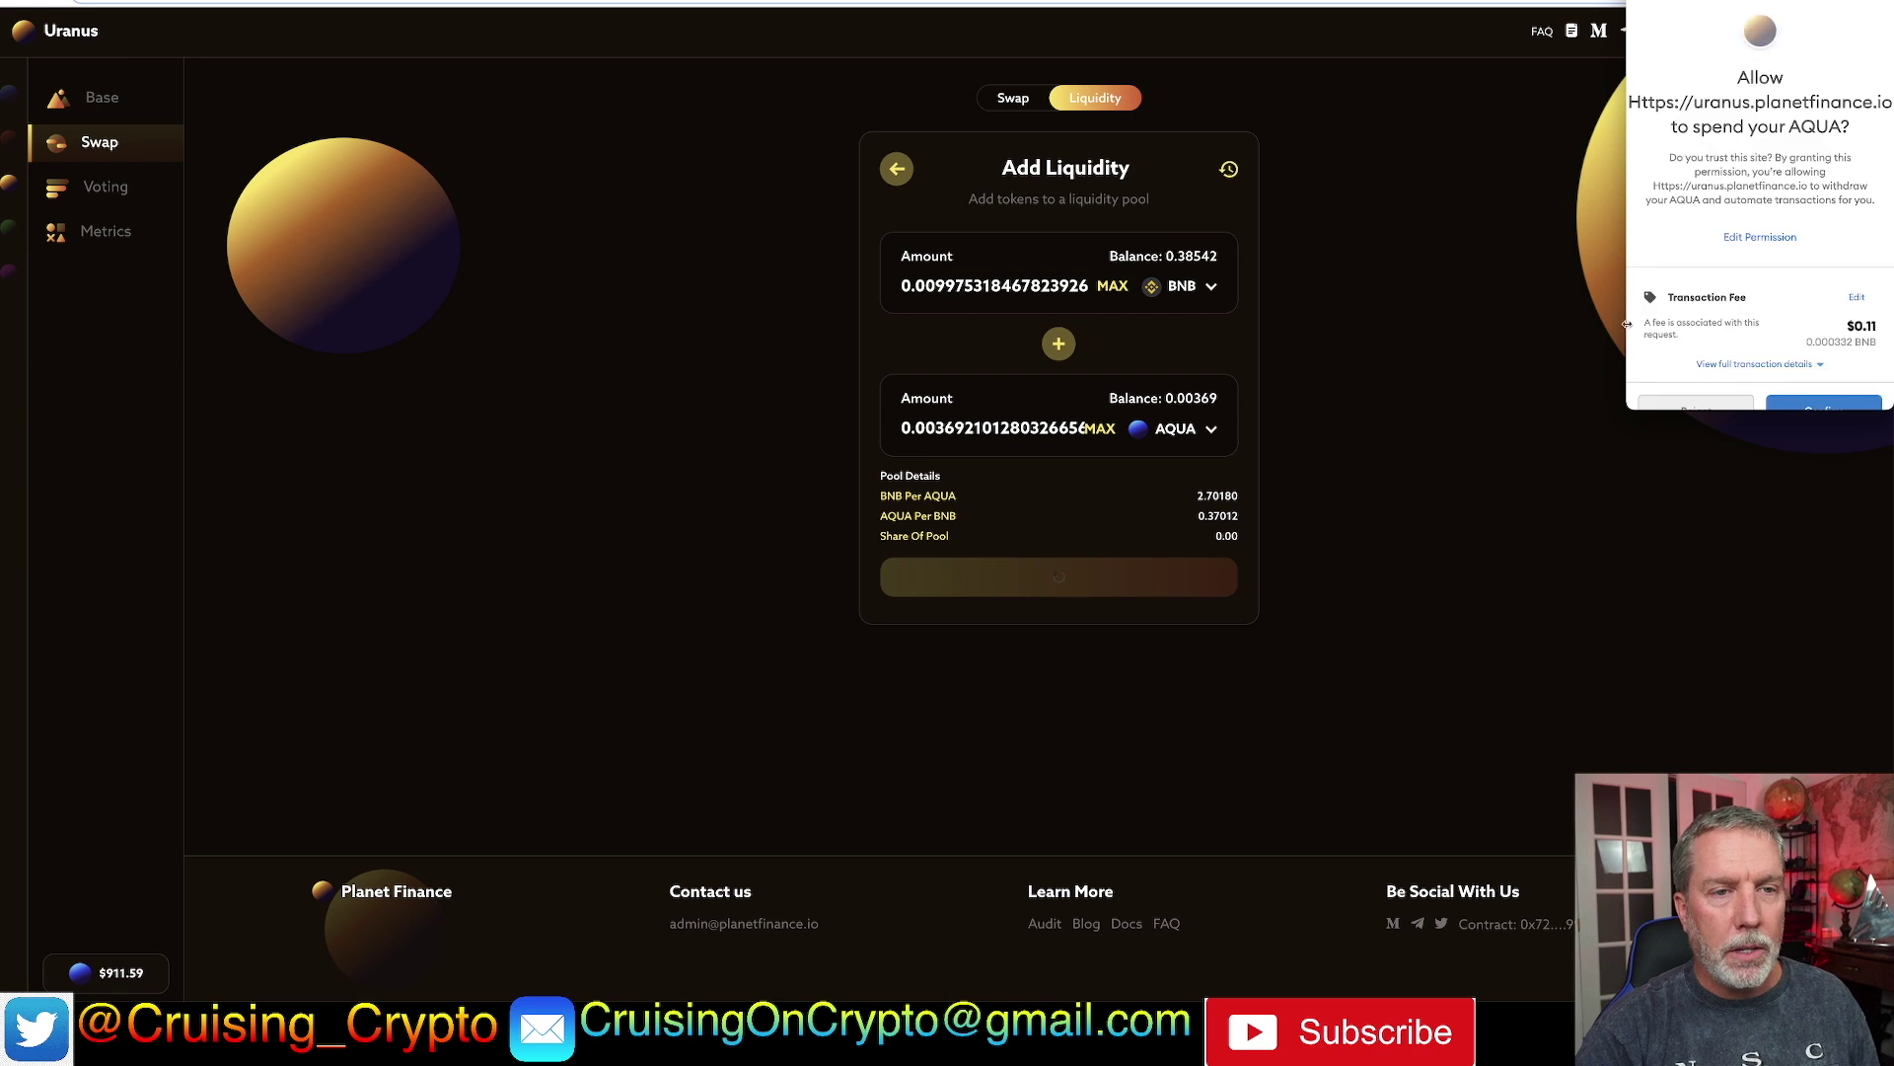
{"action": "left_click", "coordinate": [1811, 409]}
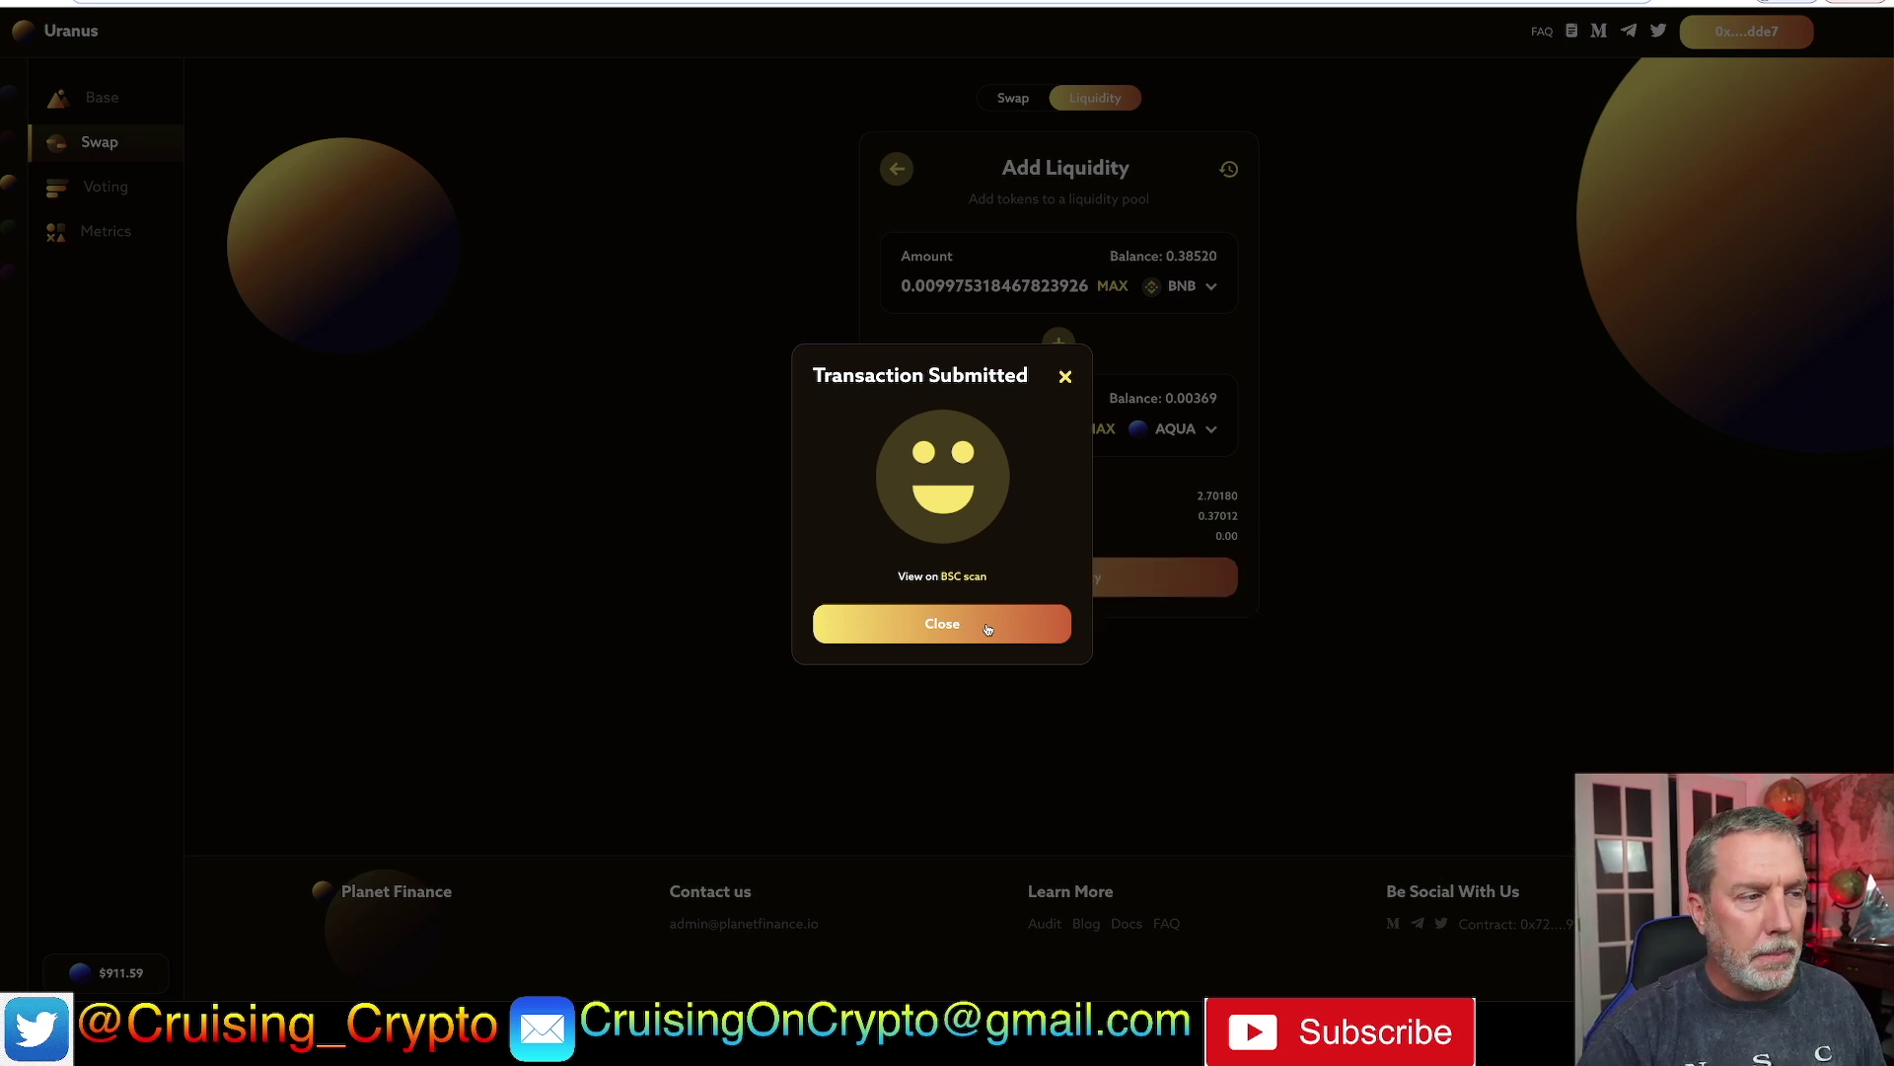
{"action": "left_click", "coordinate": [988, 629]}
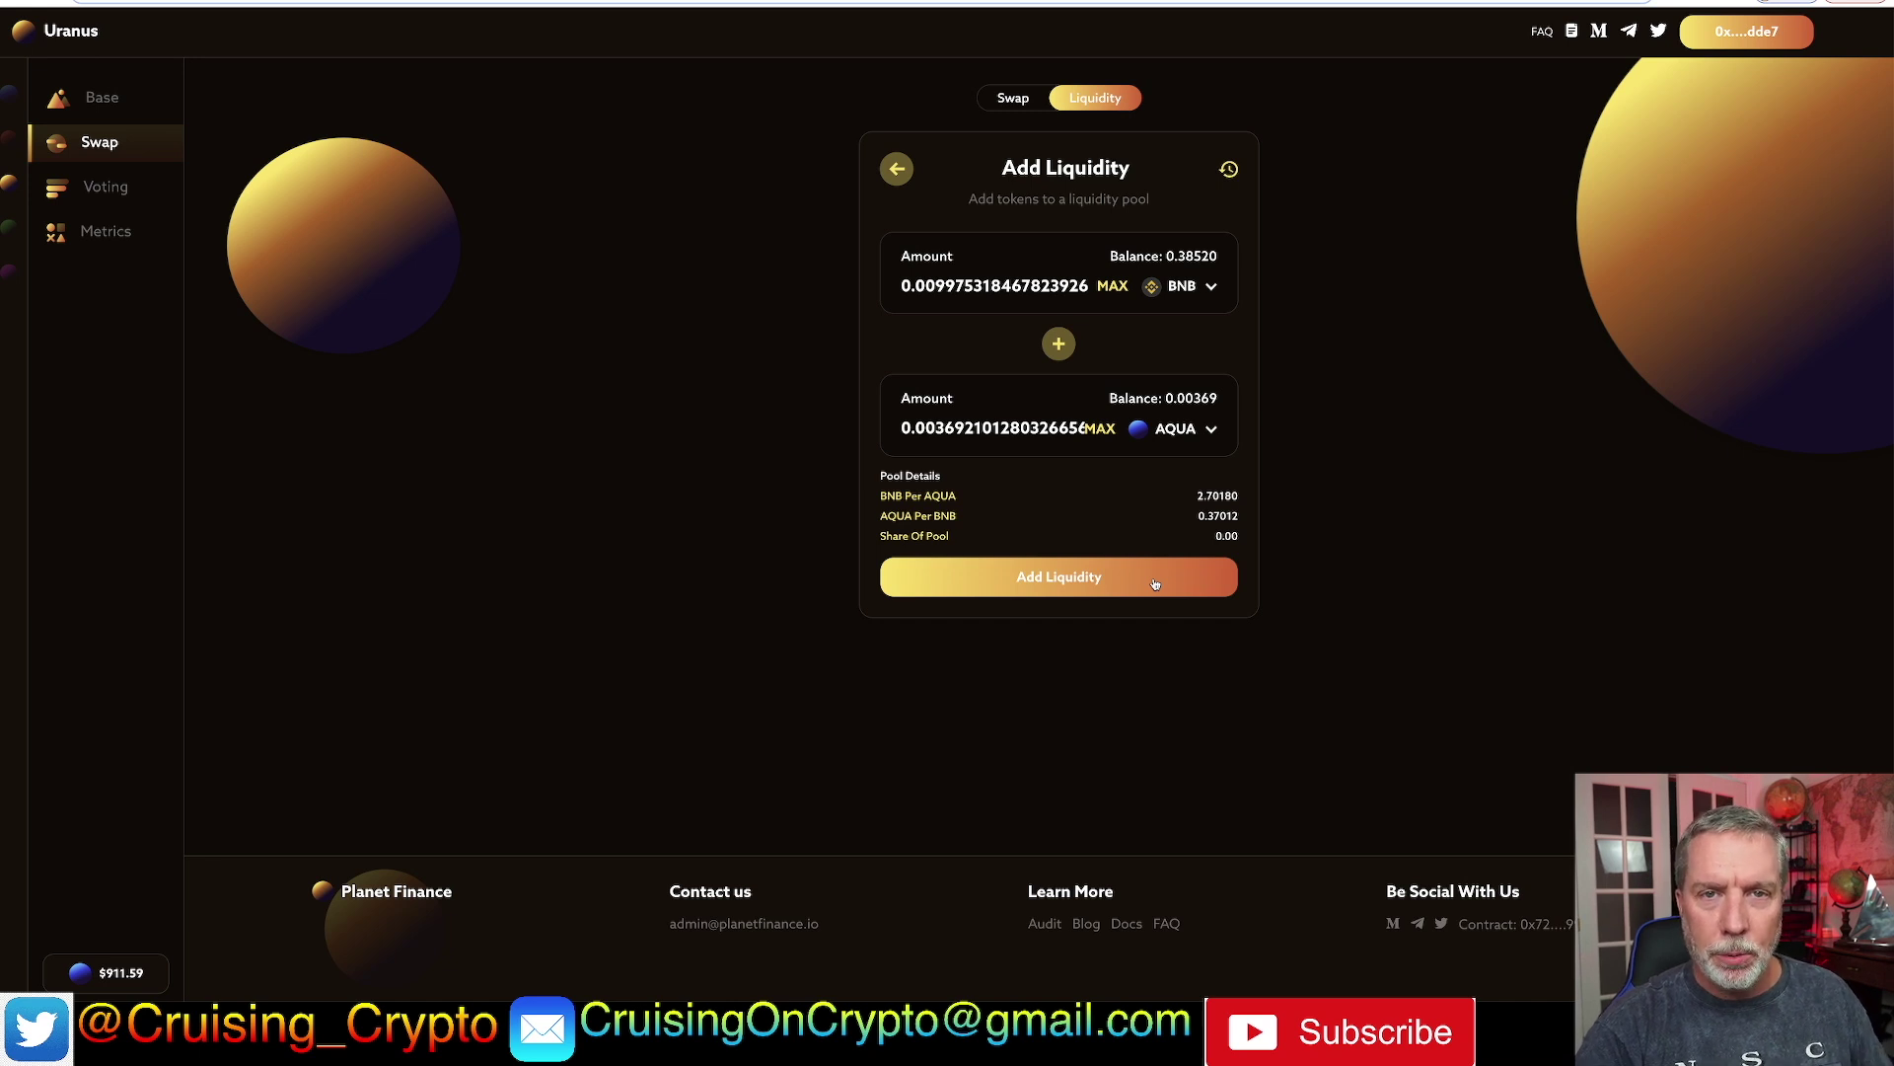
- Add the BNB and AQUA amounts to the liquidity pool and confirm the wallet transaction
{"action": "left_click", "coordinate": [1068, 581]}
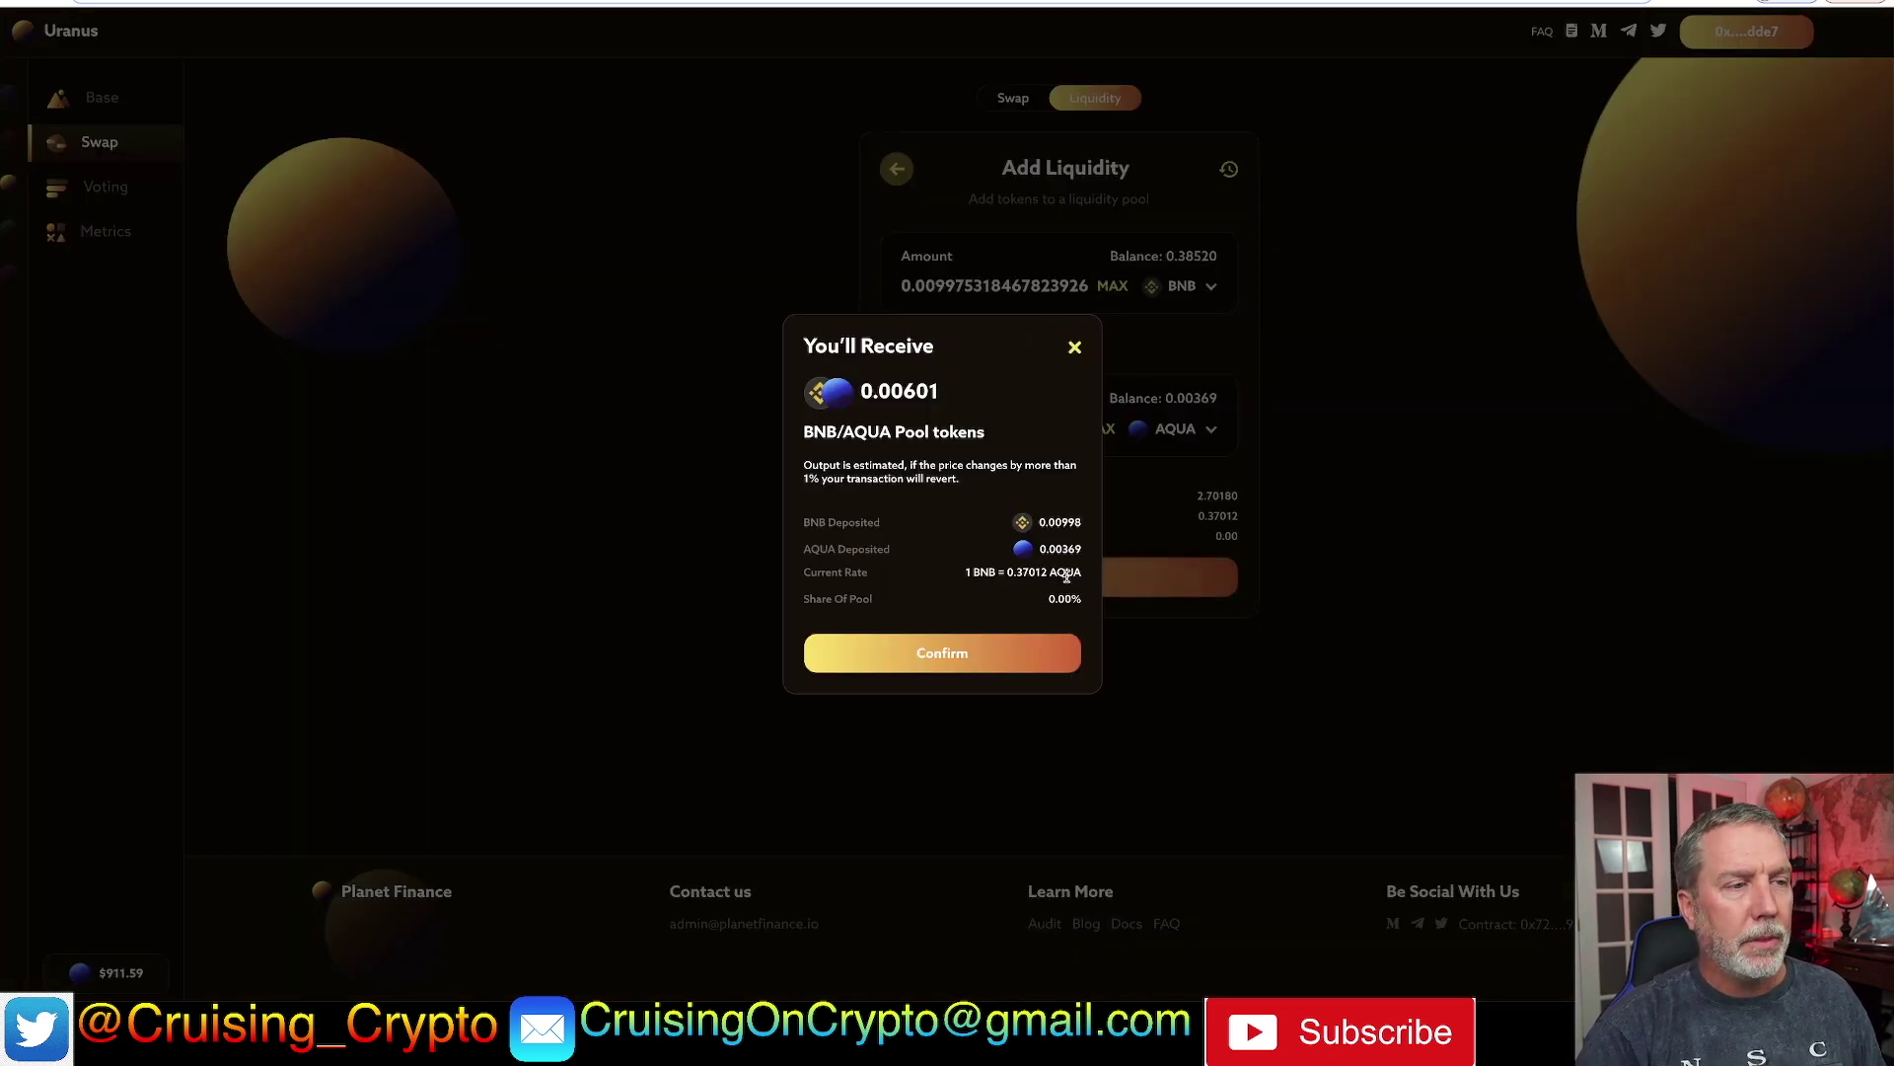
{"action": "left_click", "coordinate": [942, 654]}
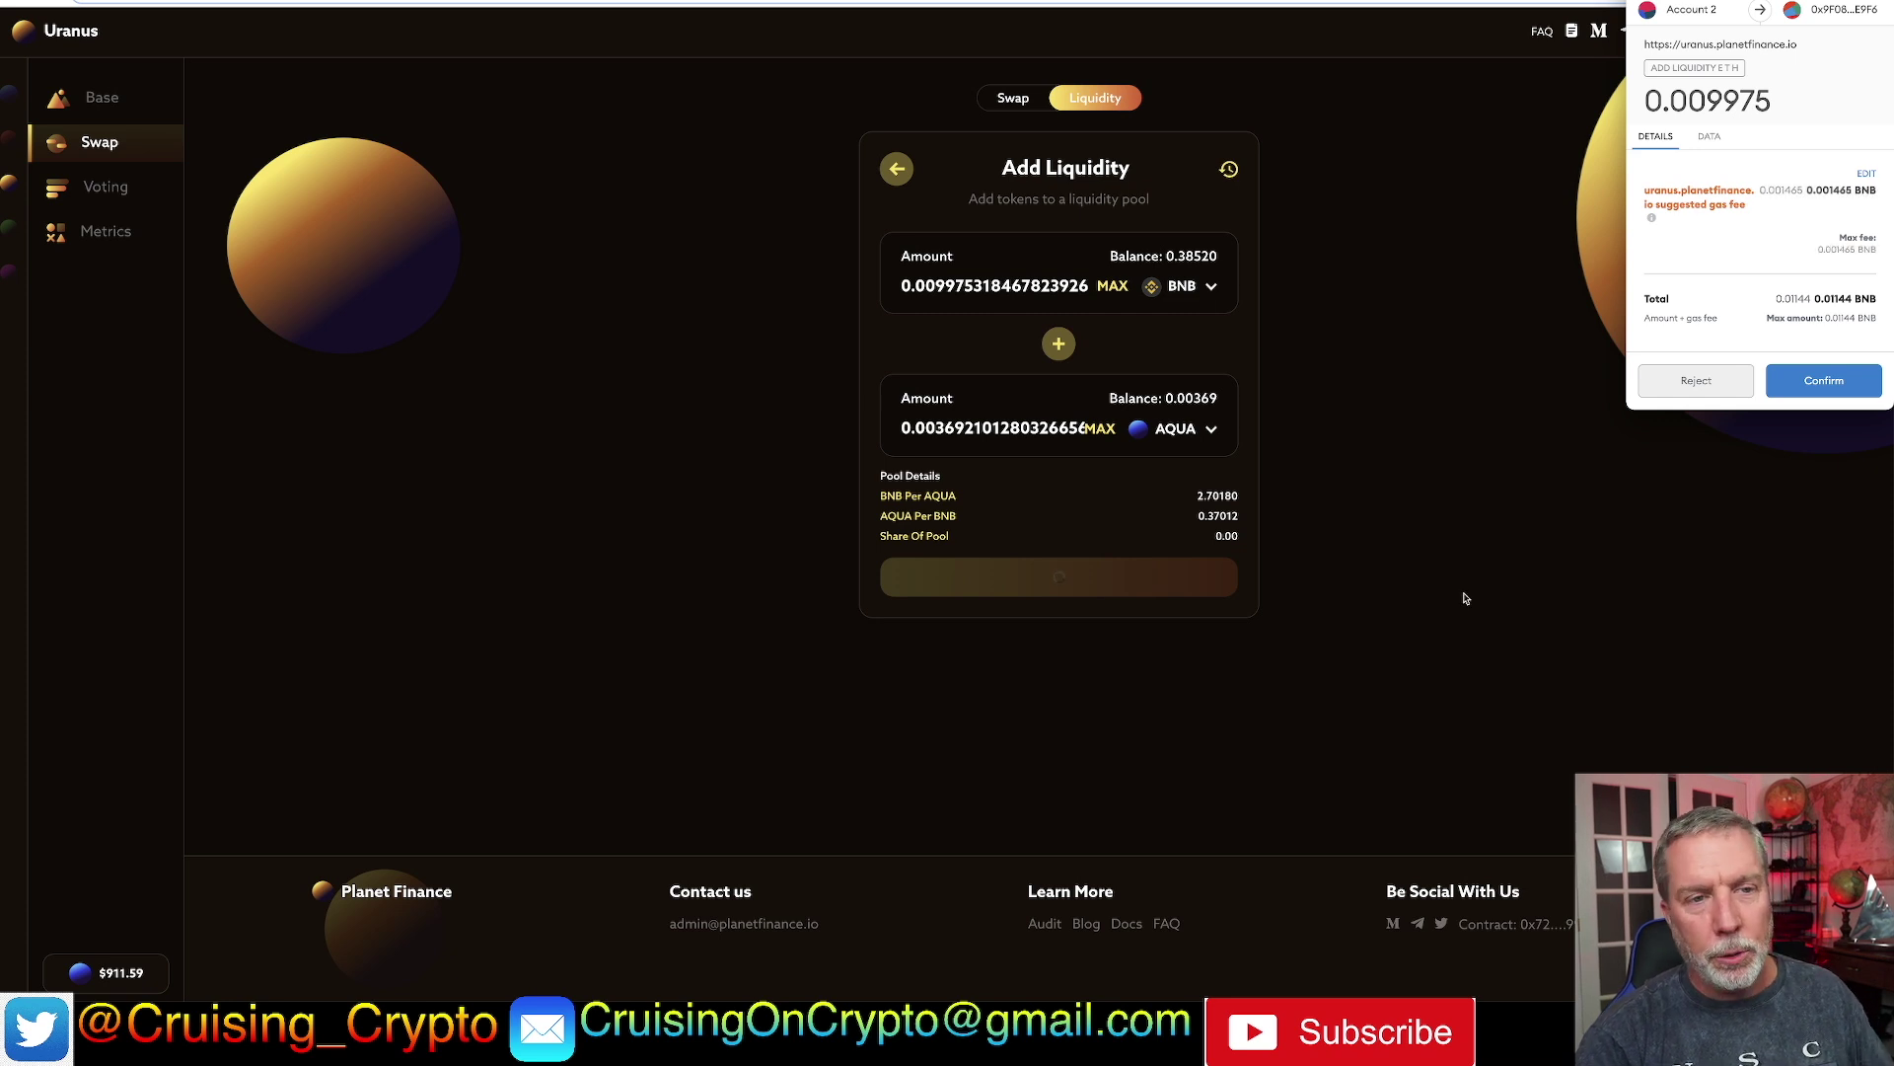
{"action": "left_click", "coordinate": [1822, 384]}
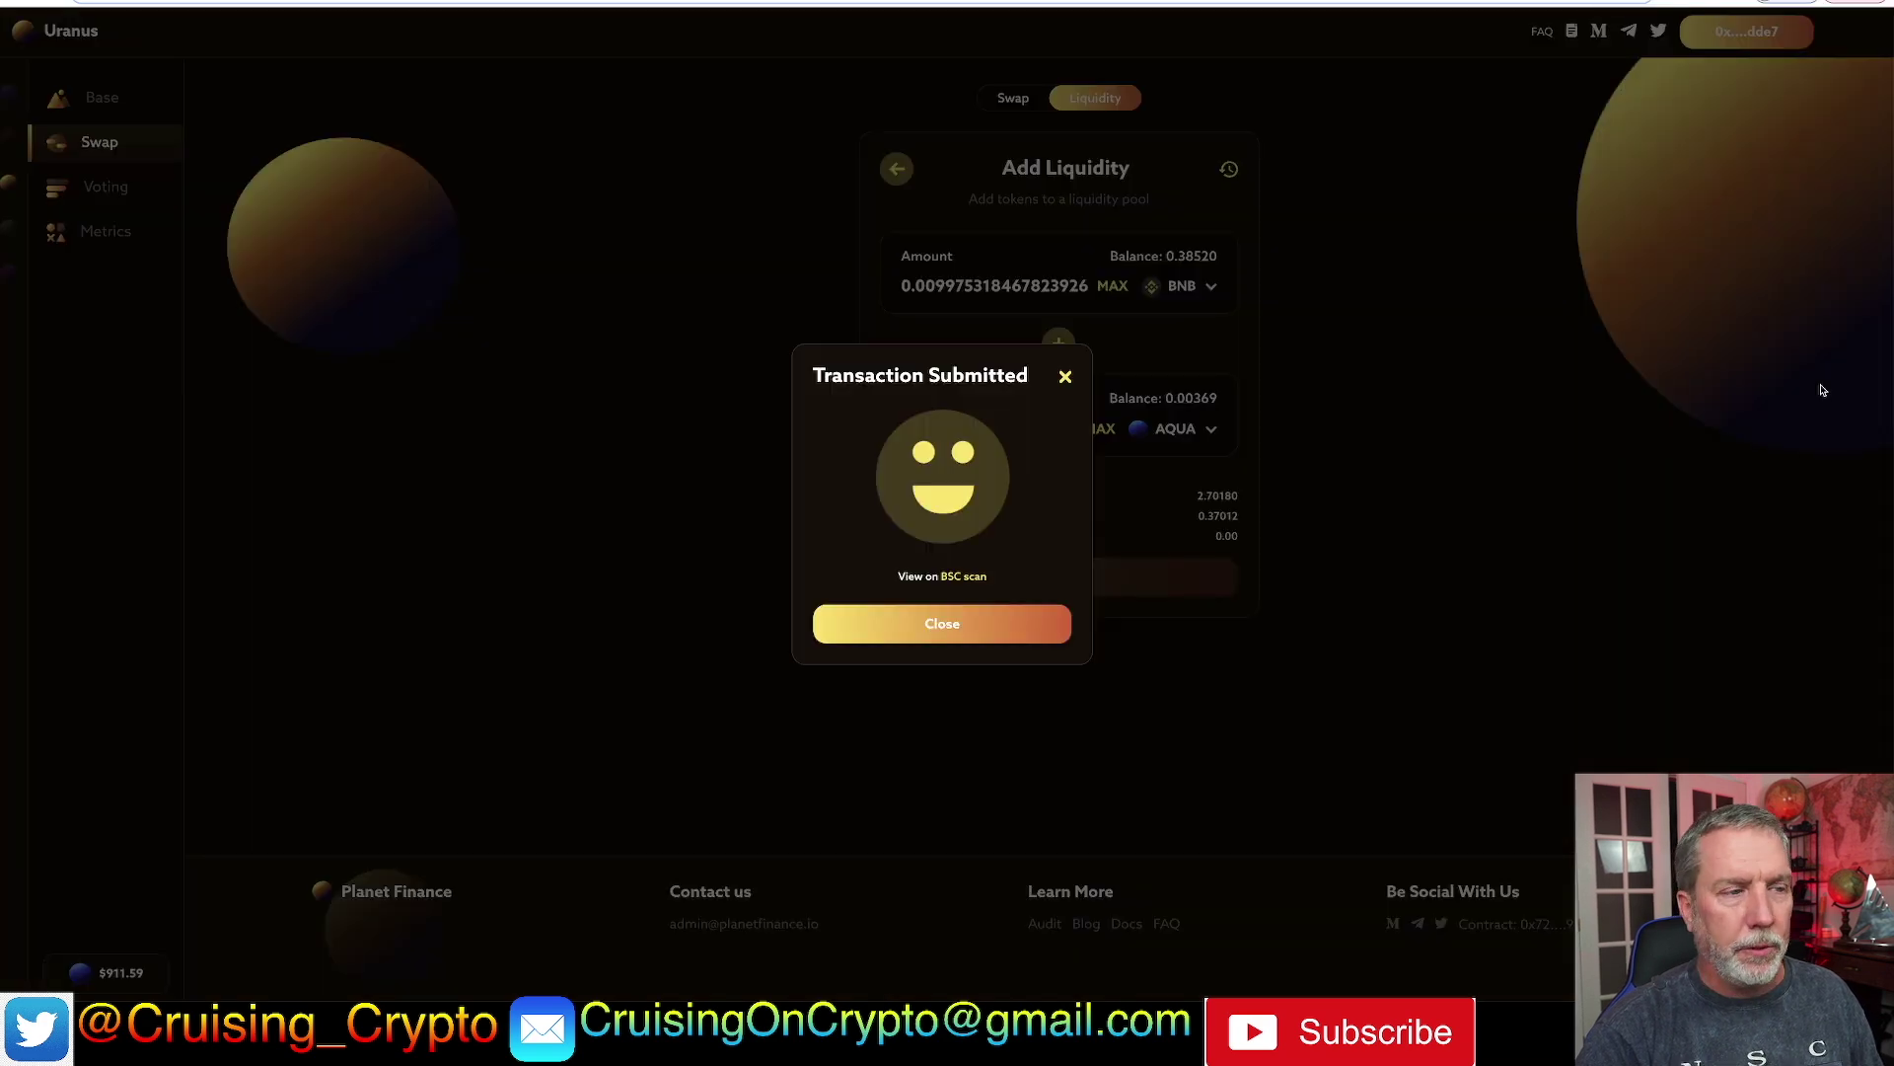
{"action": "left_click", "coordinate": [960, 628]}
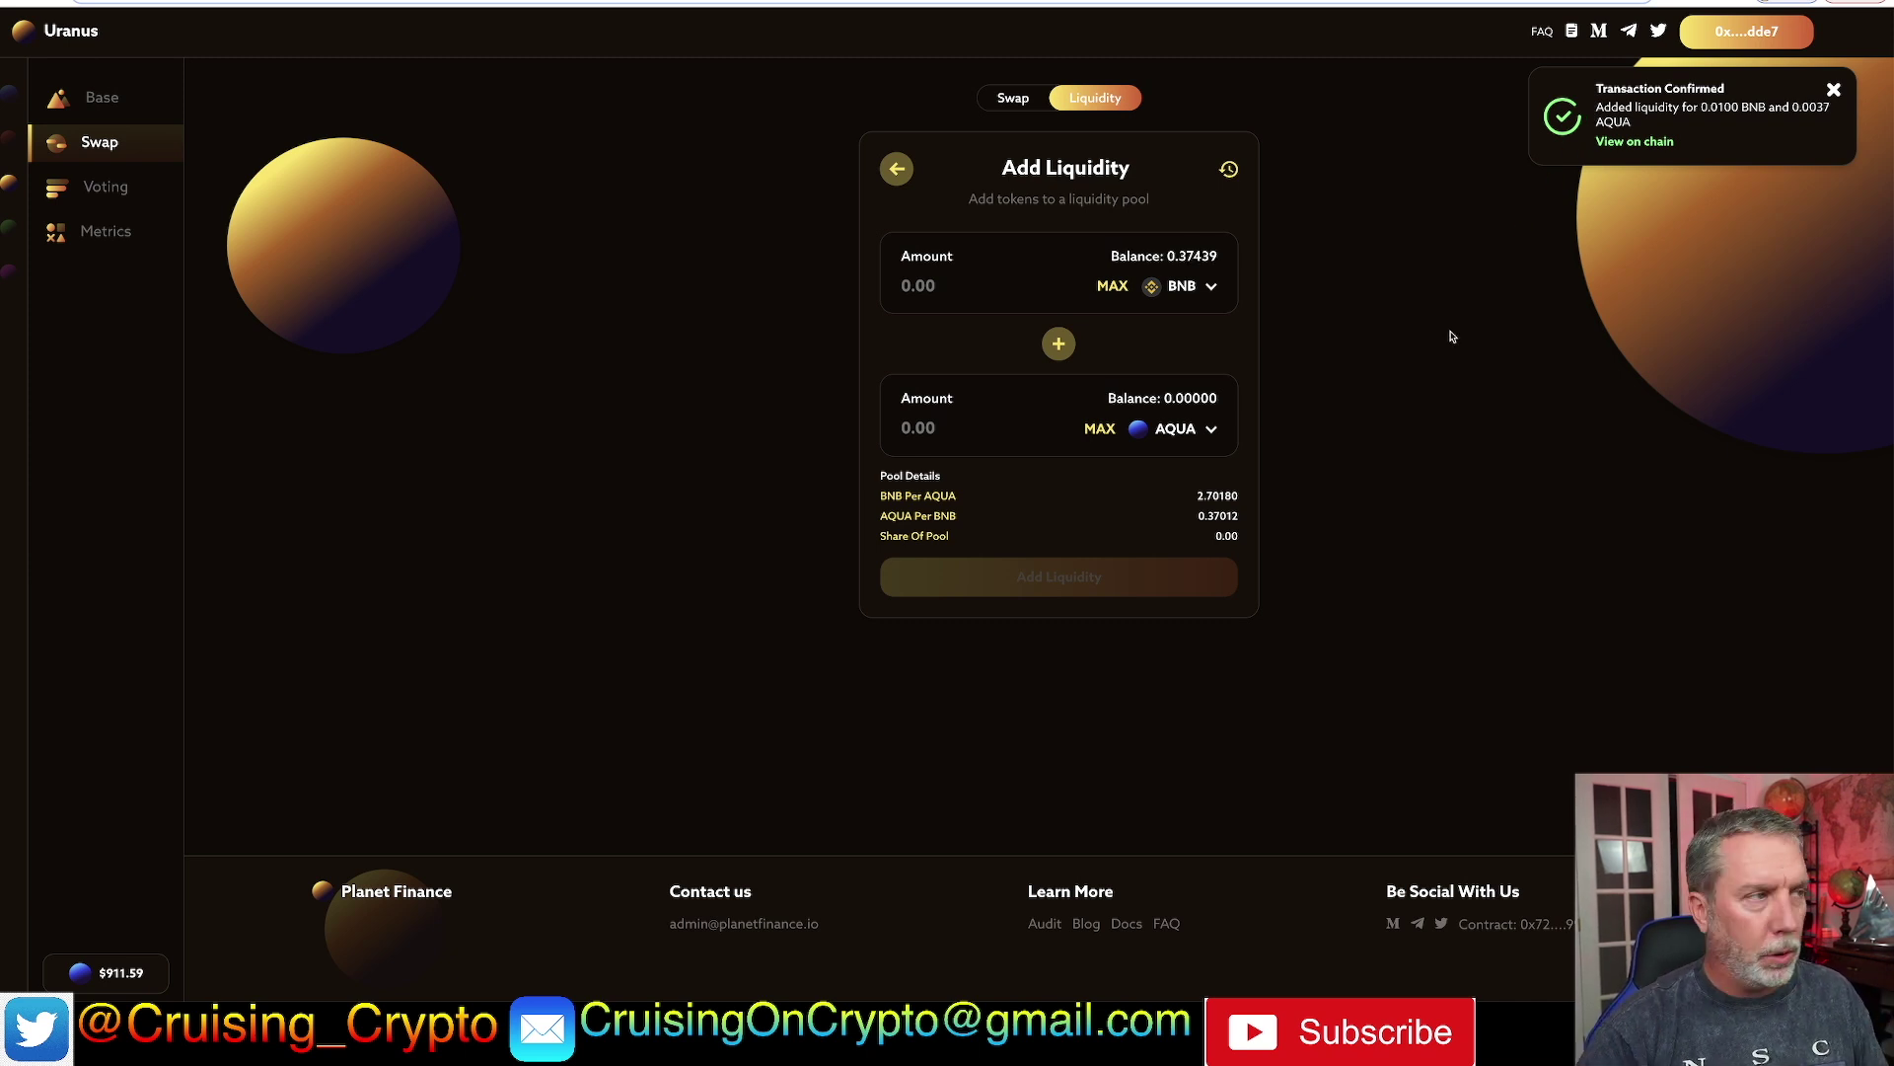
- Approve and deposit the maximum liquid LP balance into the AQUA-BNB vault, confirming both wallet requests
{"action": "left_click", "coordinate": [112, 108]}
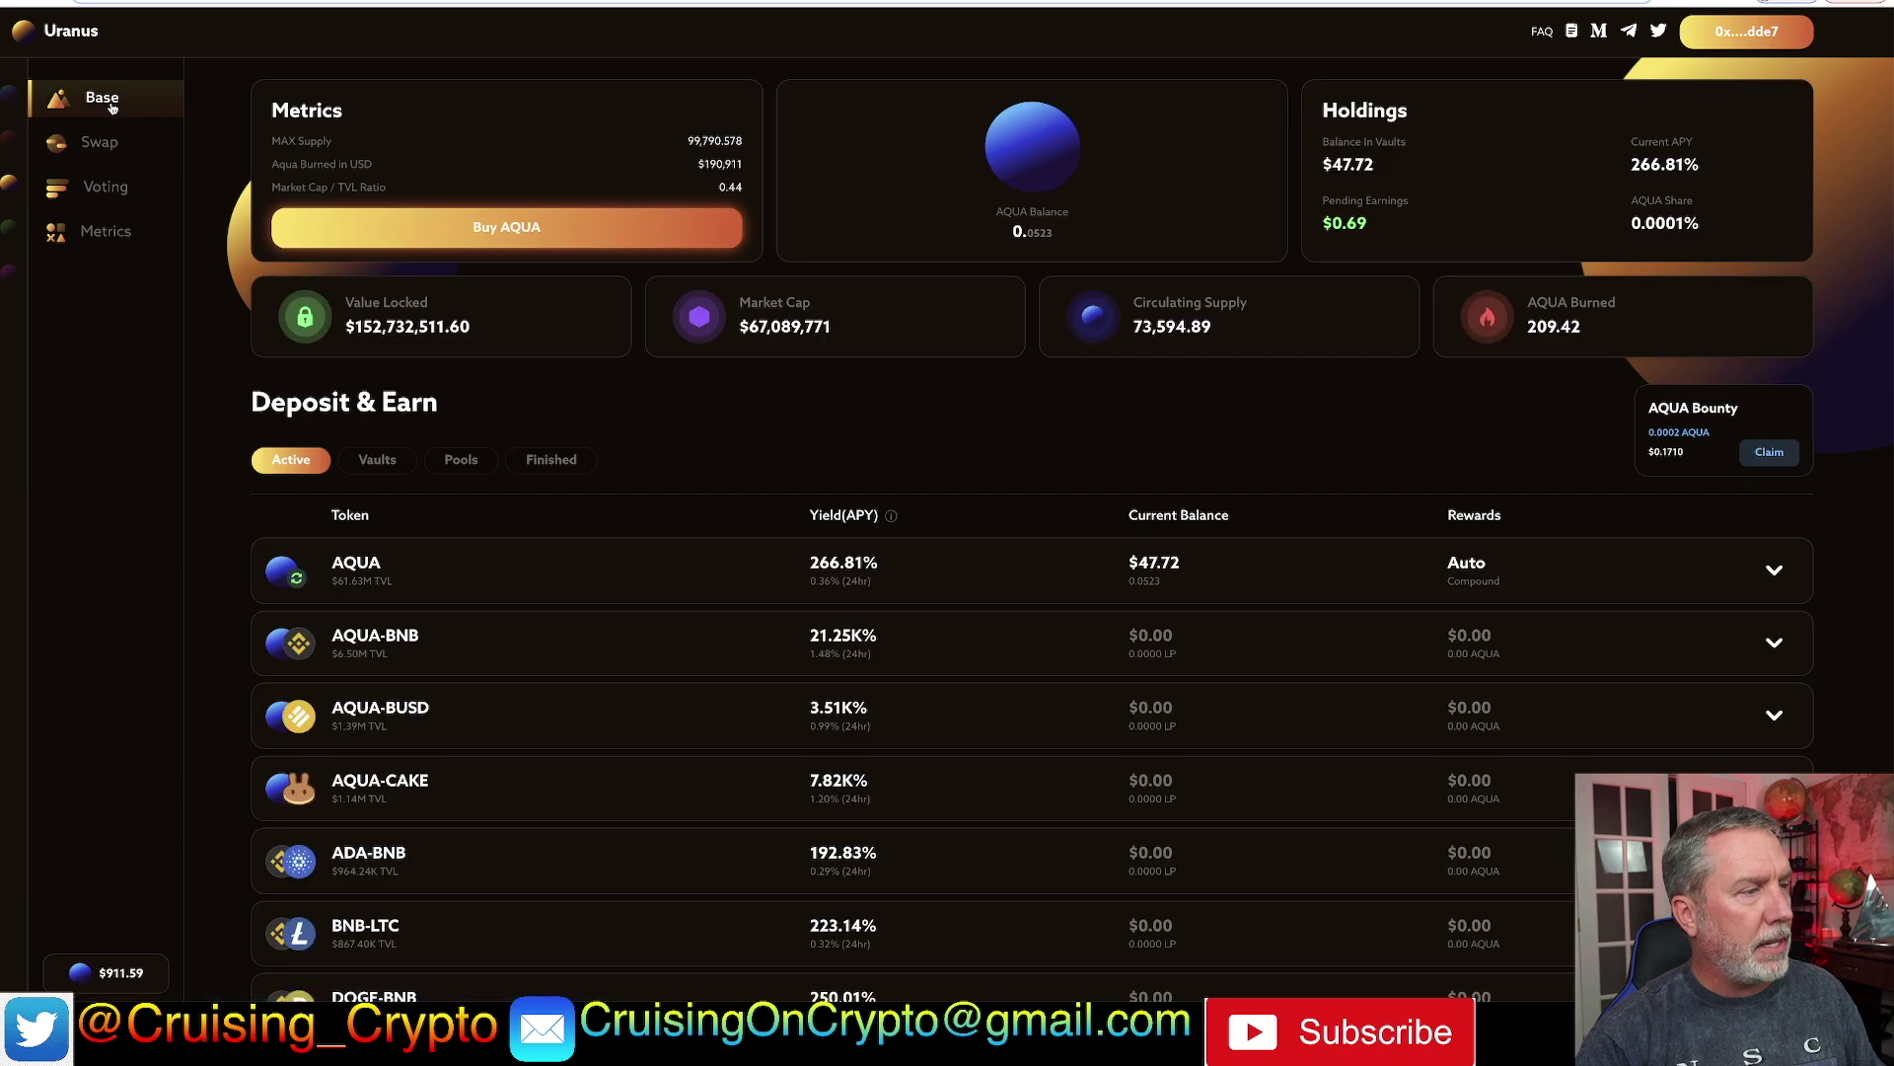
{"action": "left_click", "coordinate": [617, 647]}
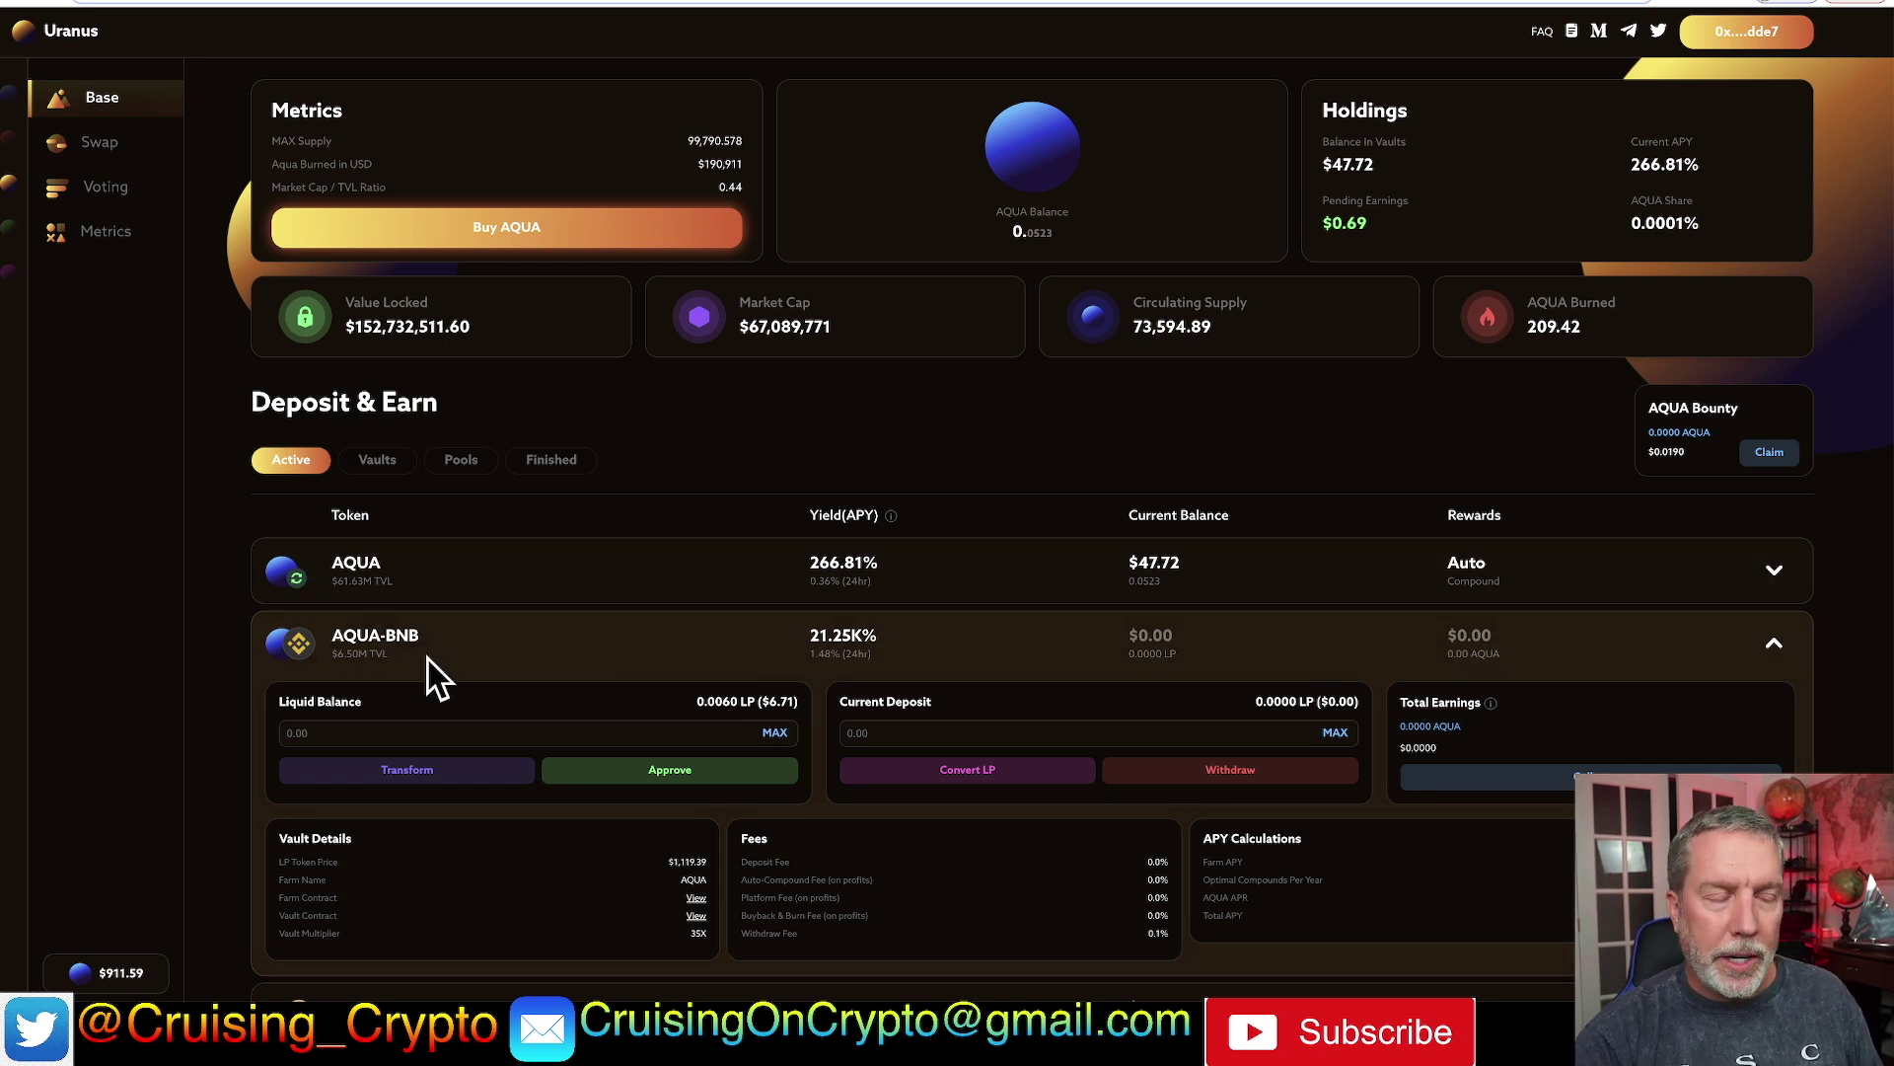
{"action": "left_click", "coordinate": [694, 778]}
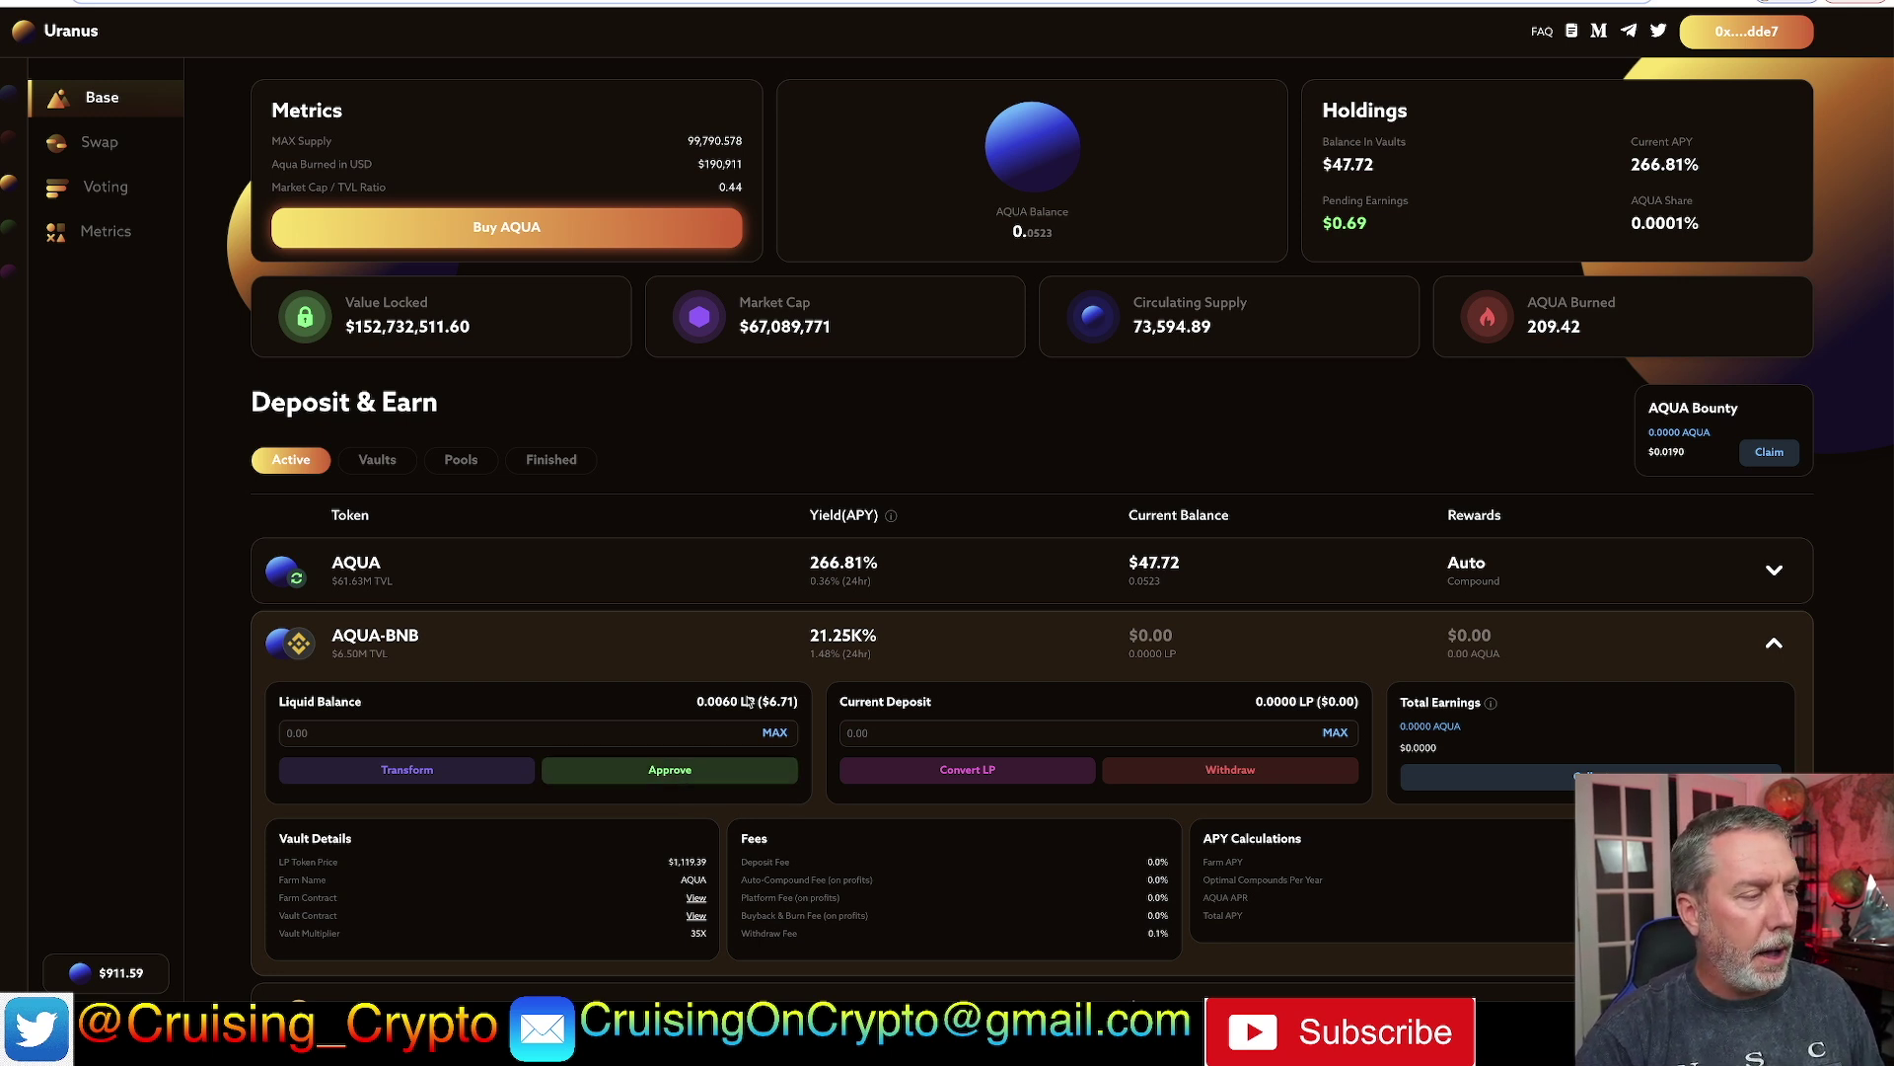
{"action": "left_click", "coordinate": [775, 734]}
{"action": "left_click", "coordinate": [699, 765]}
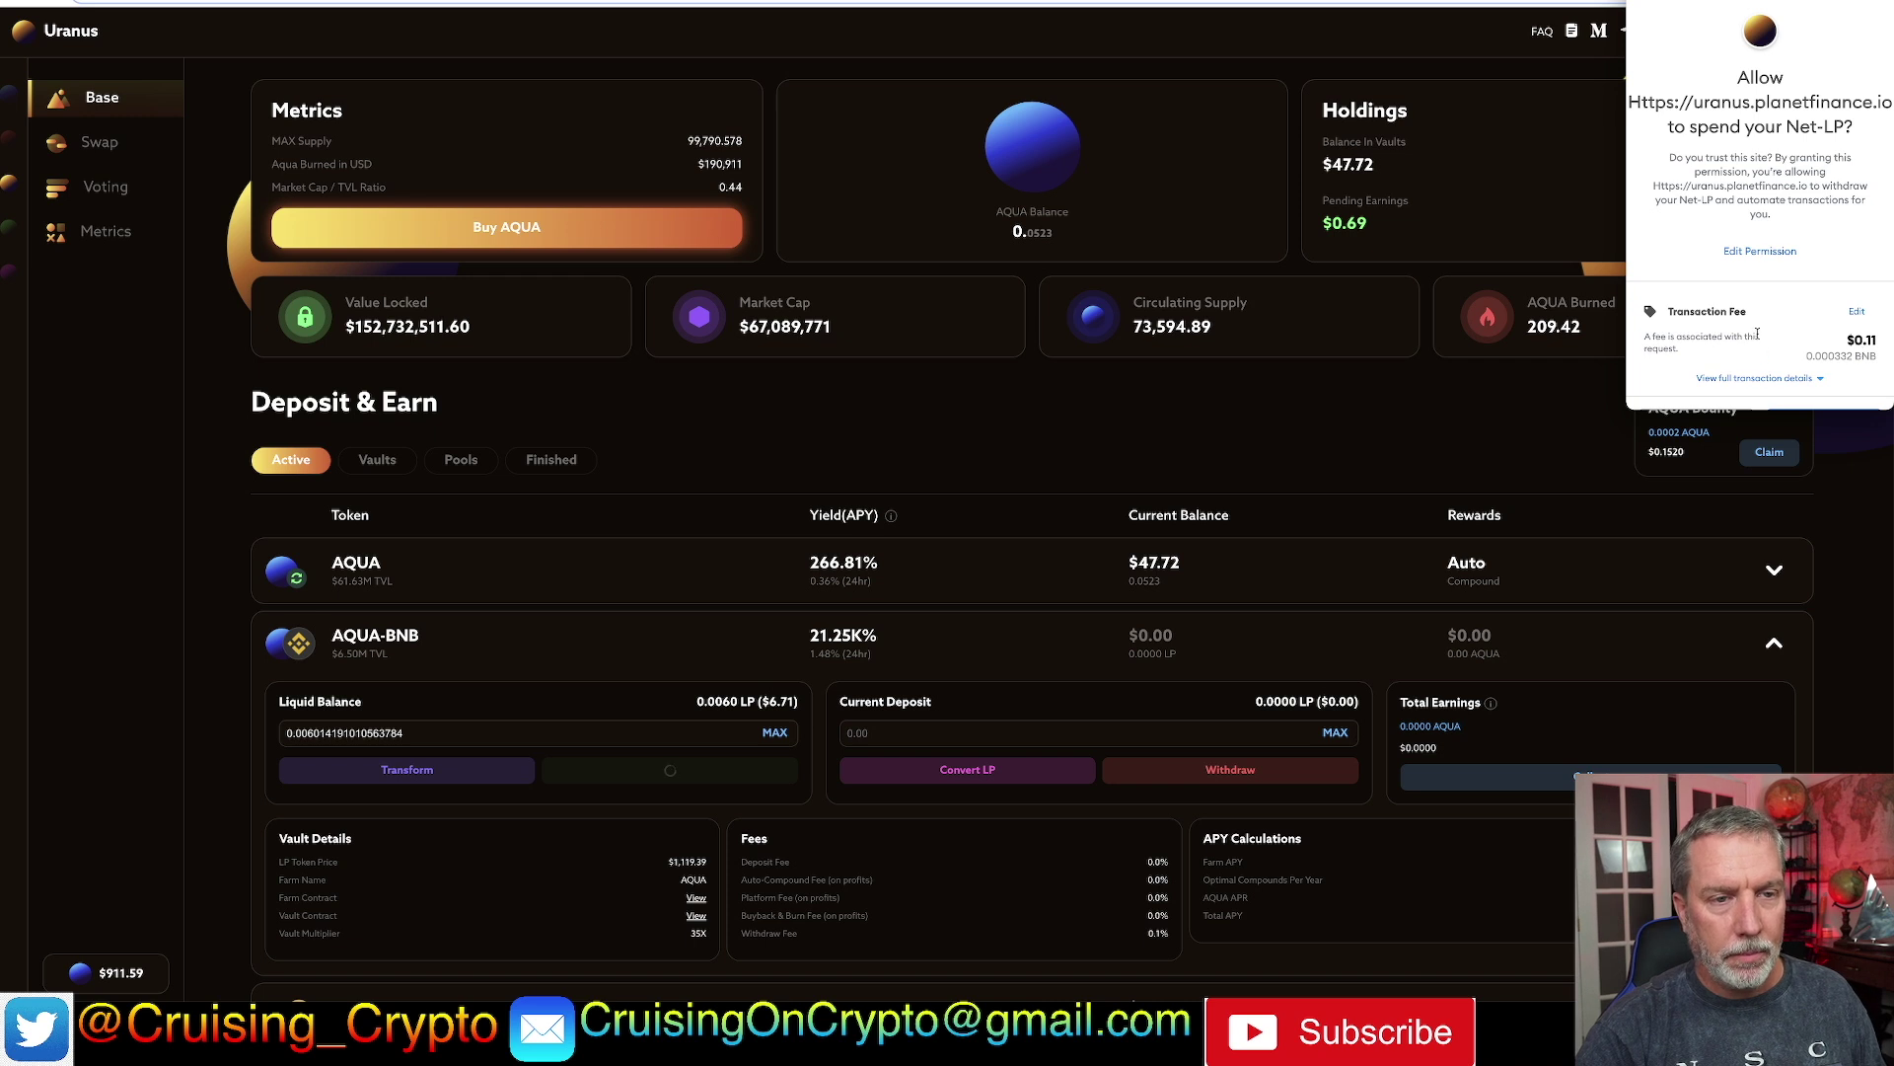
{"action": "scroll", "coordinate": [1862, 352], "scroll_direction": "down", "scroll_amount": 1}
{"action": "left_click", "coordinate": [1825, 381]}
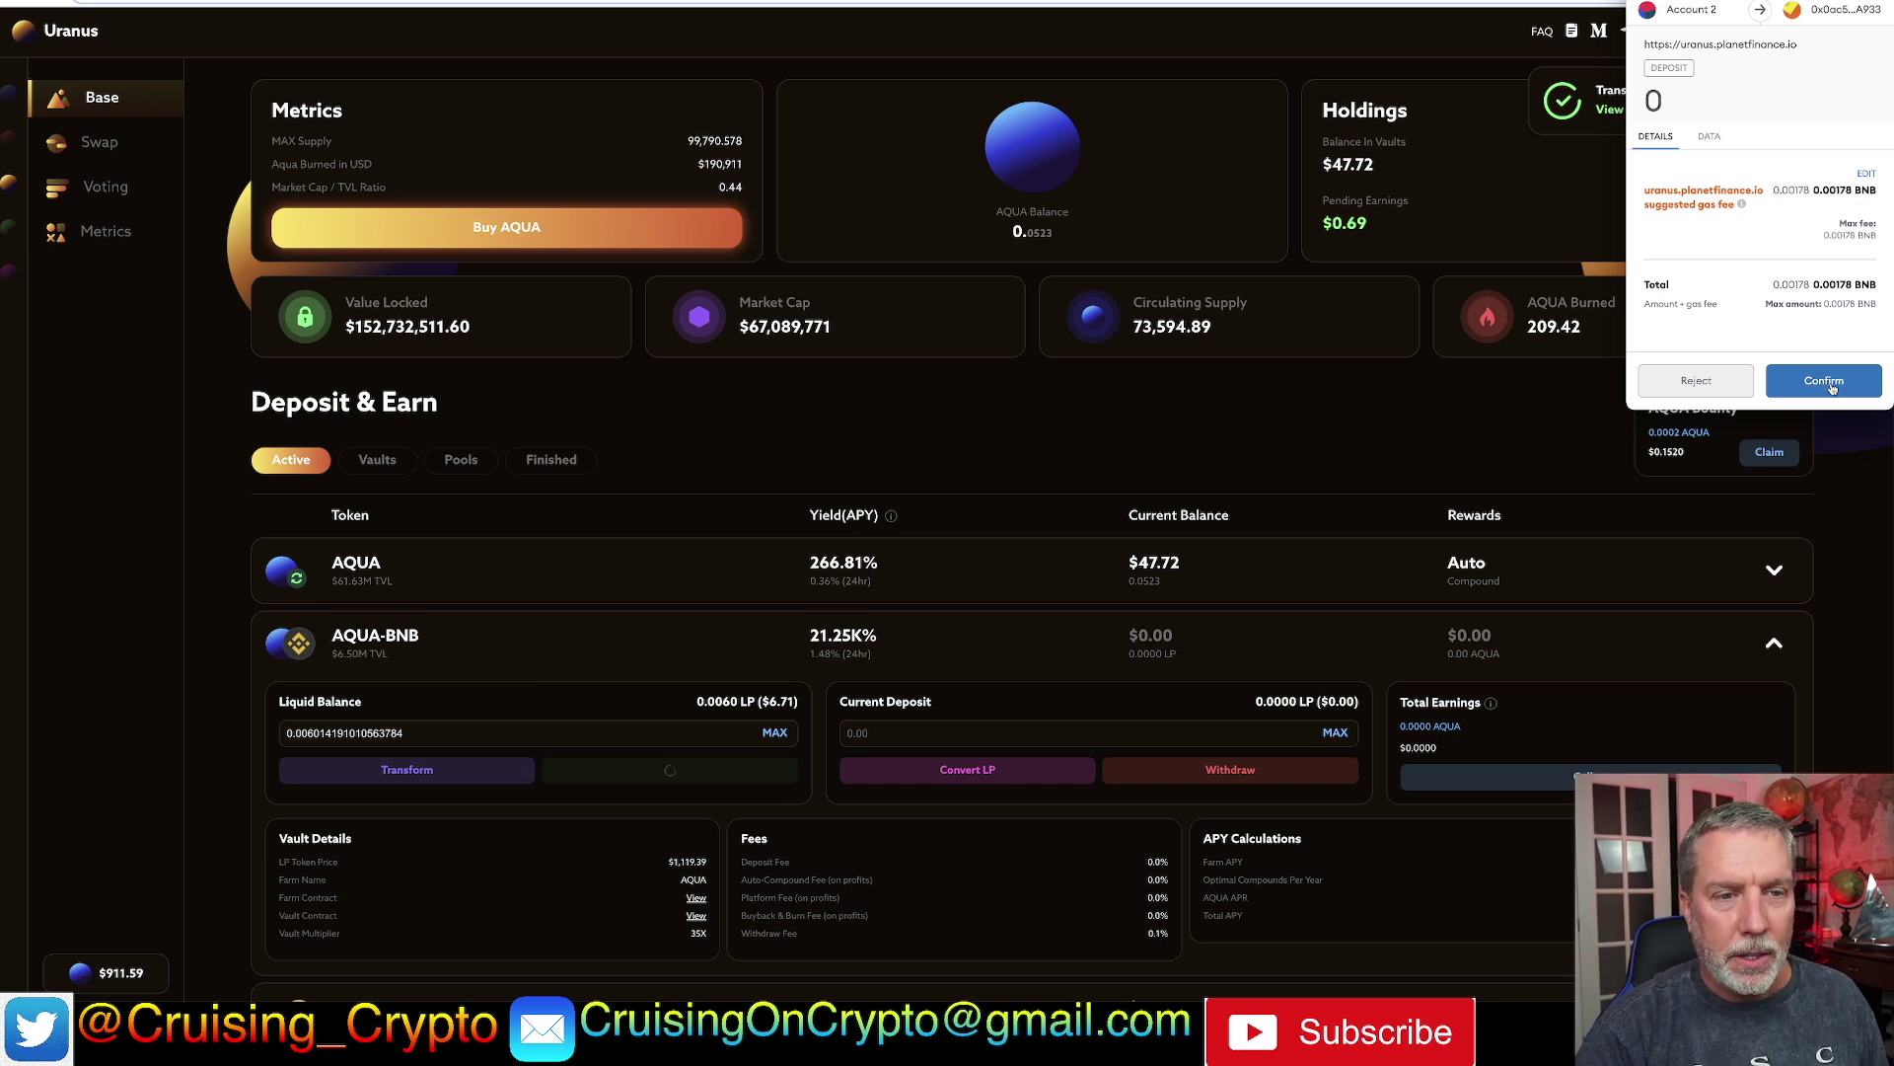
{"action": "left_click", "coordinate": [1825, 381]}
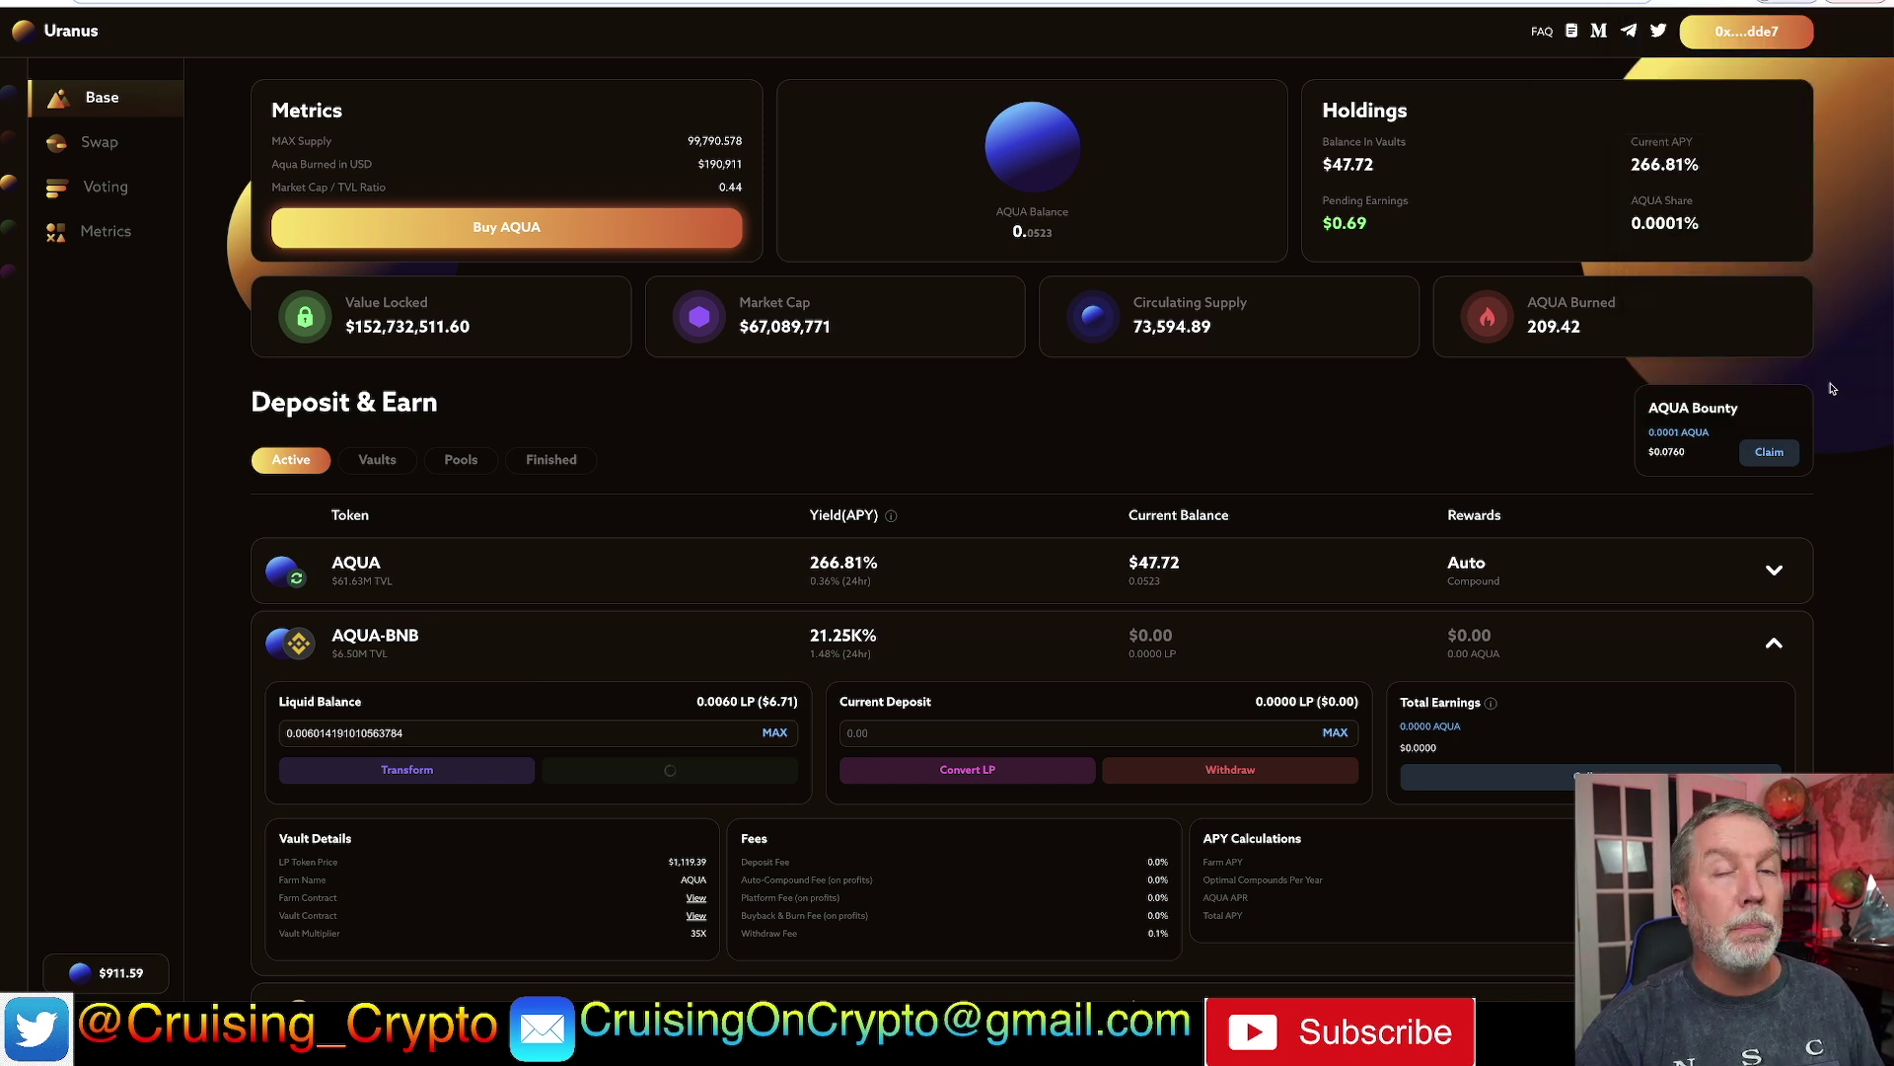
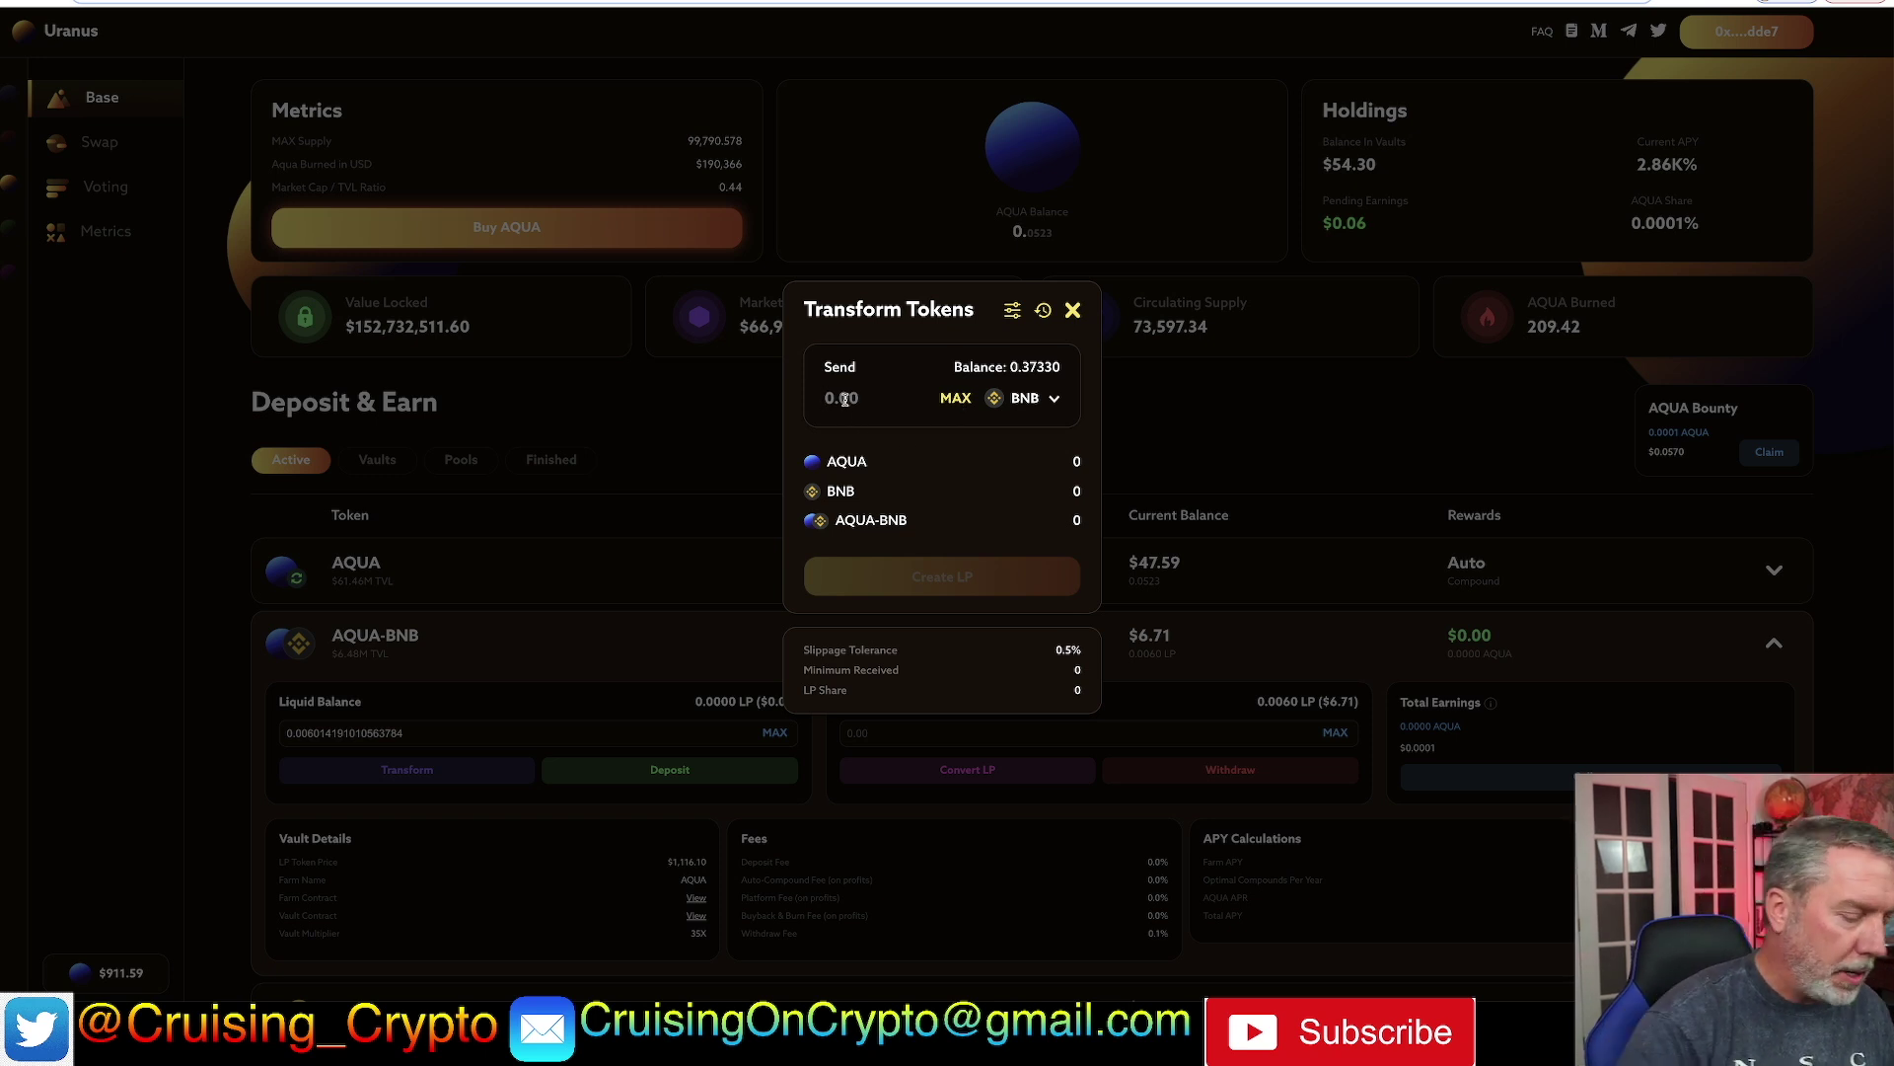
- Transform 0.36 BNB into AQUA-BNB LP tokens, confirm the wallet transaction and close the Transform Tokens dialog
{"action": "type", "text": "0"}
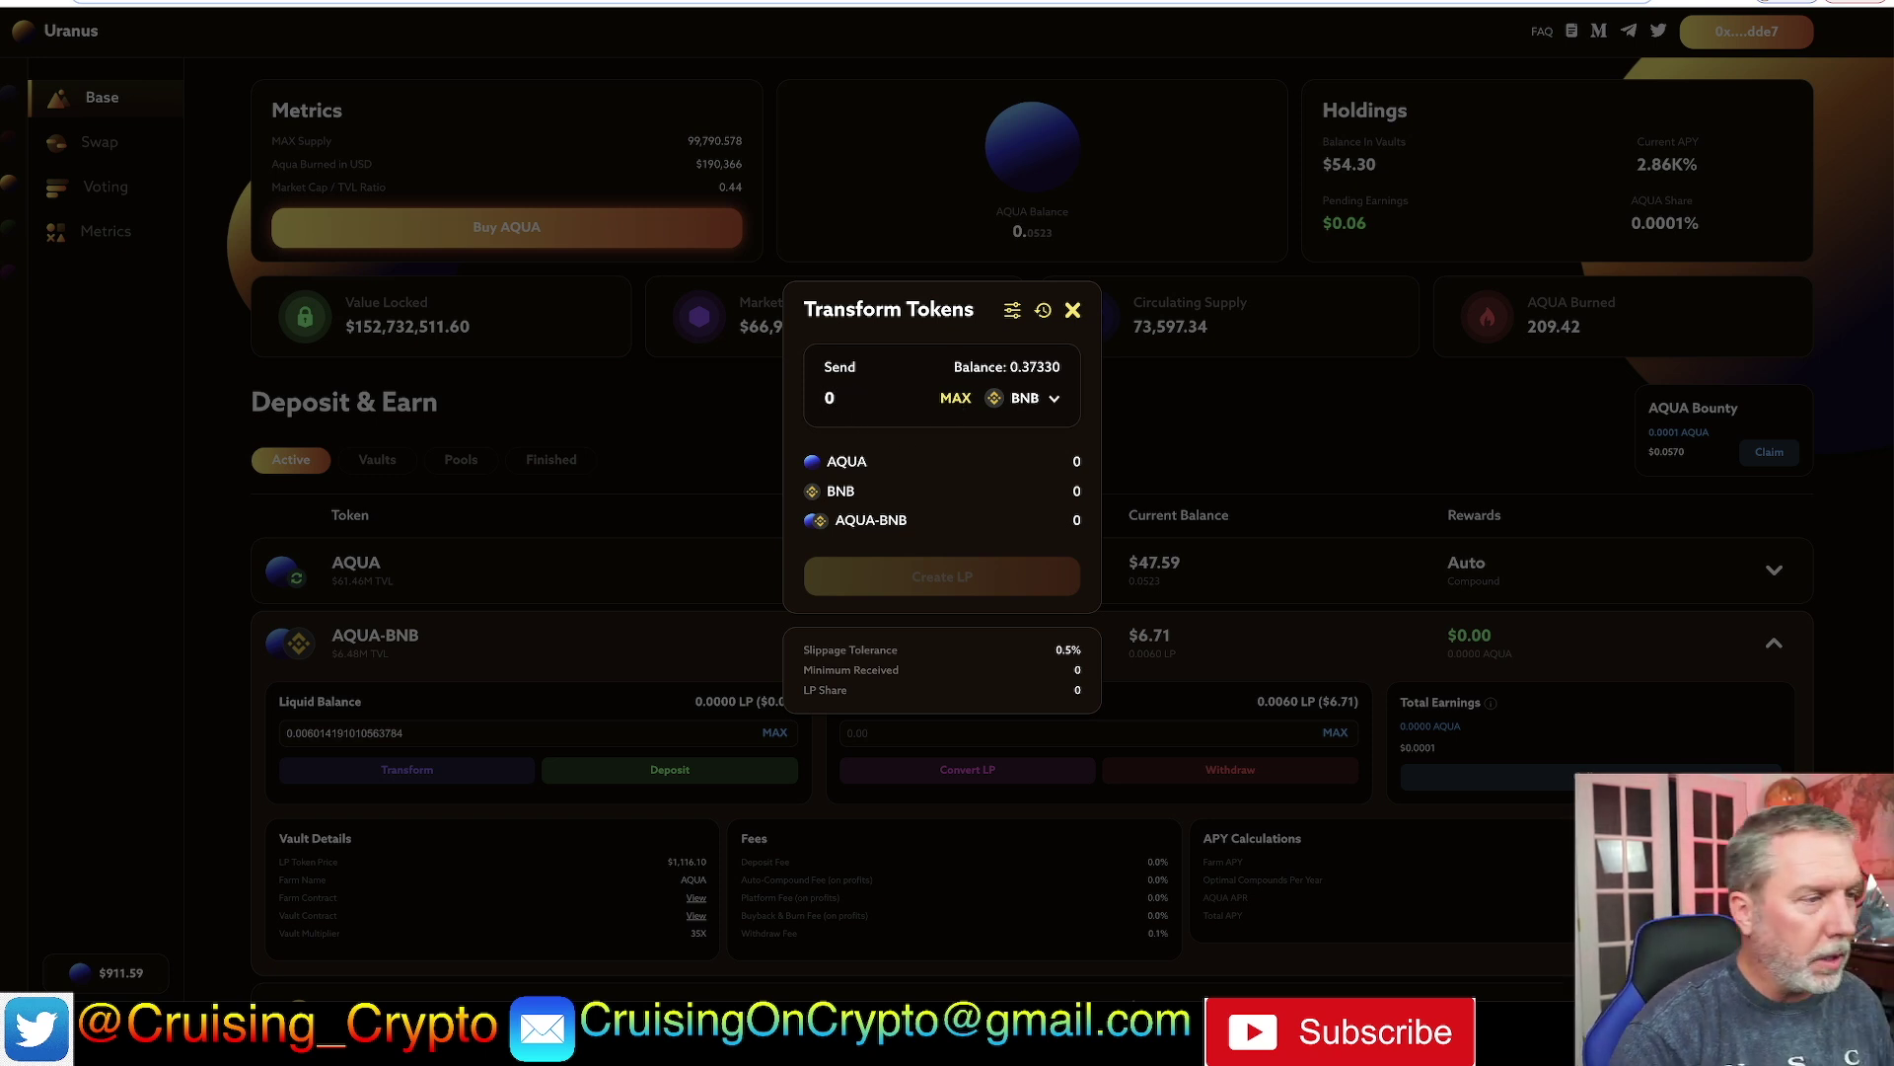
{"action": "type", "text": ".37"}
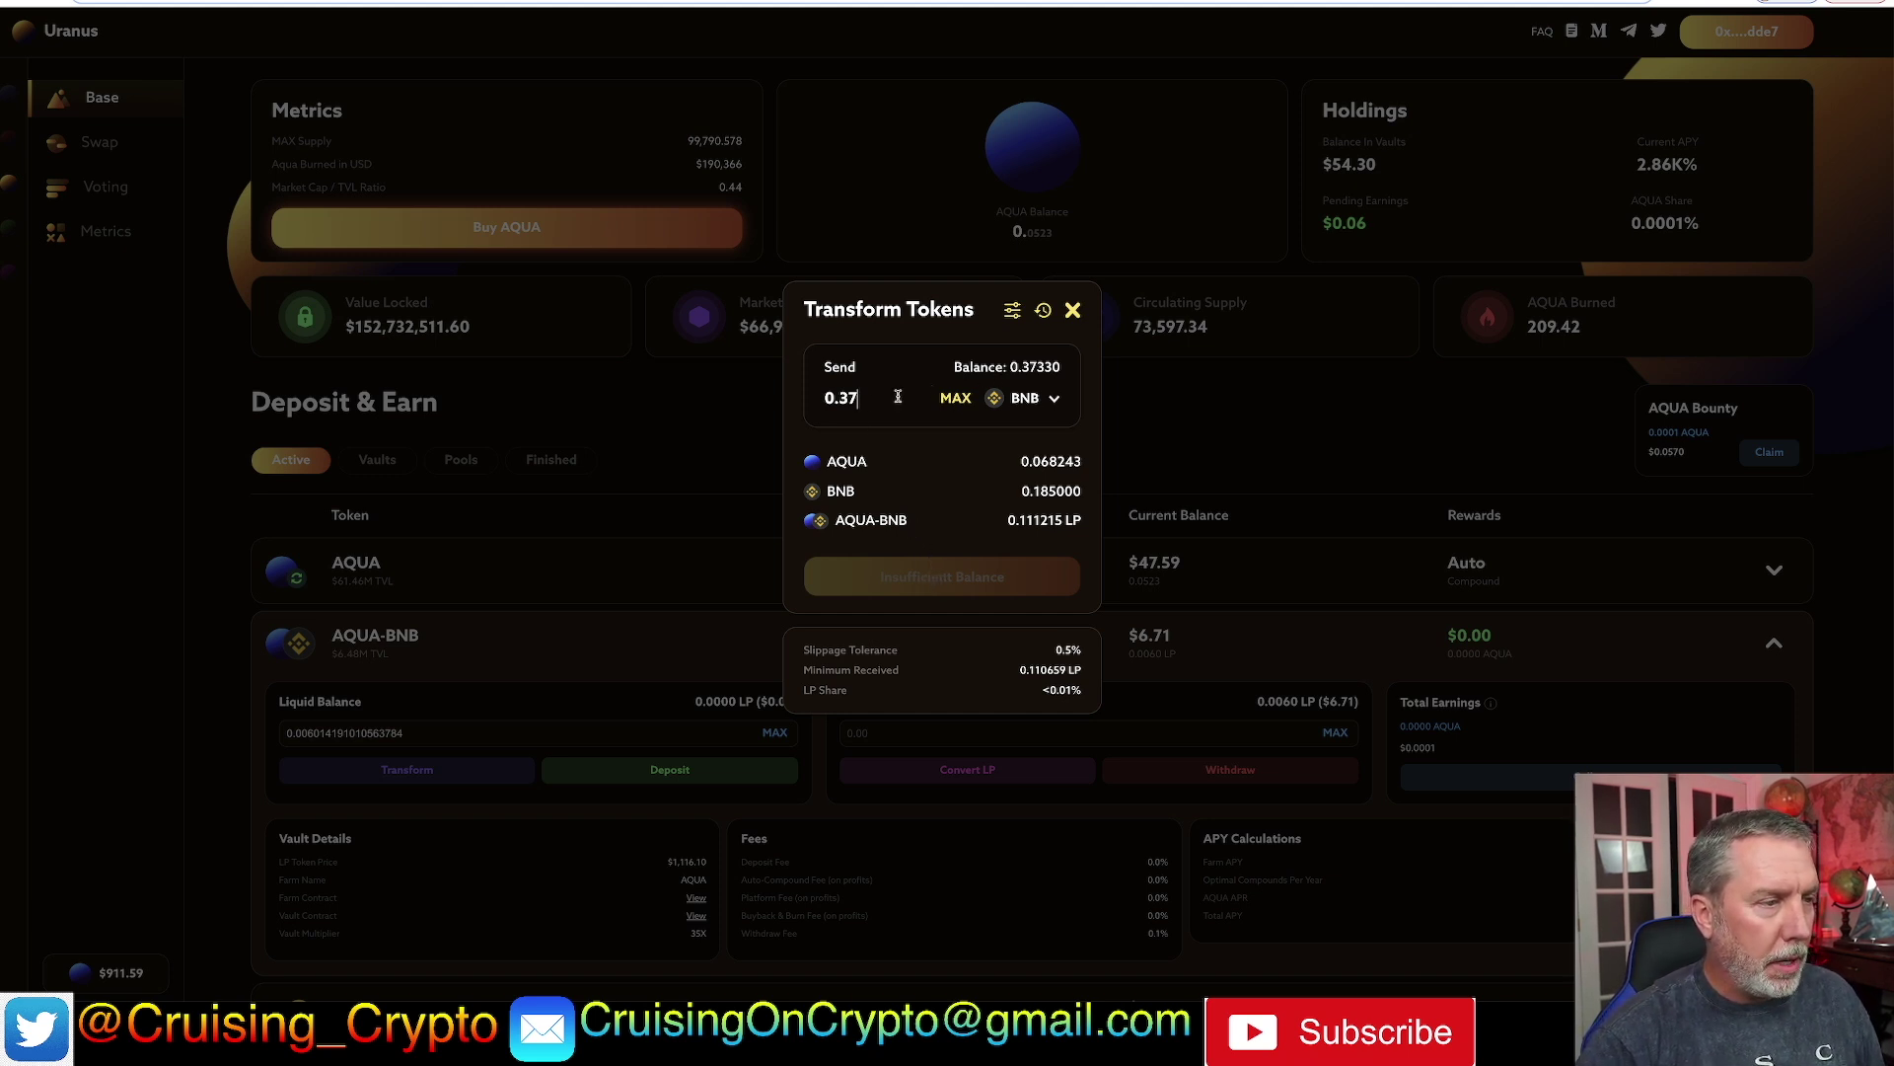
{"action": "key", "text": "BackSpace"}
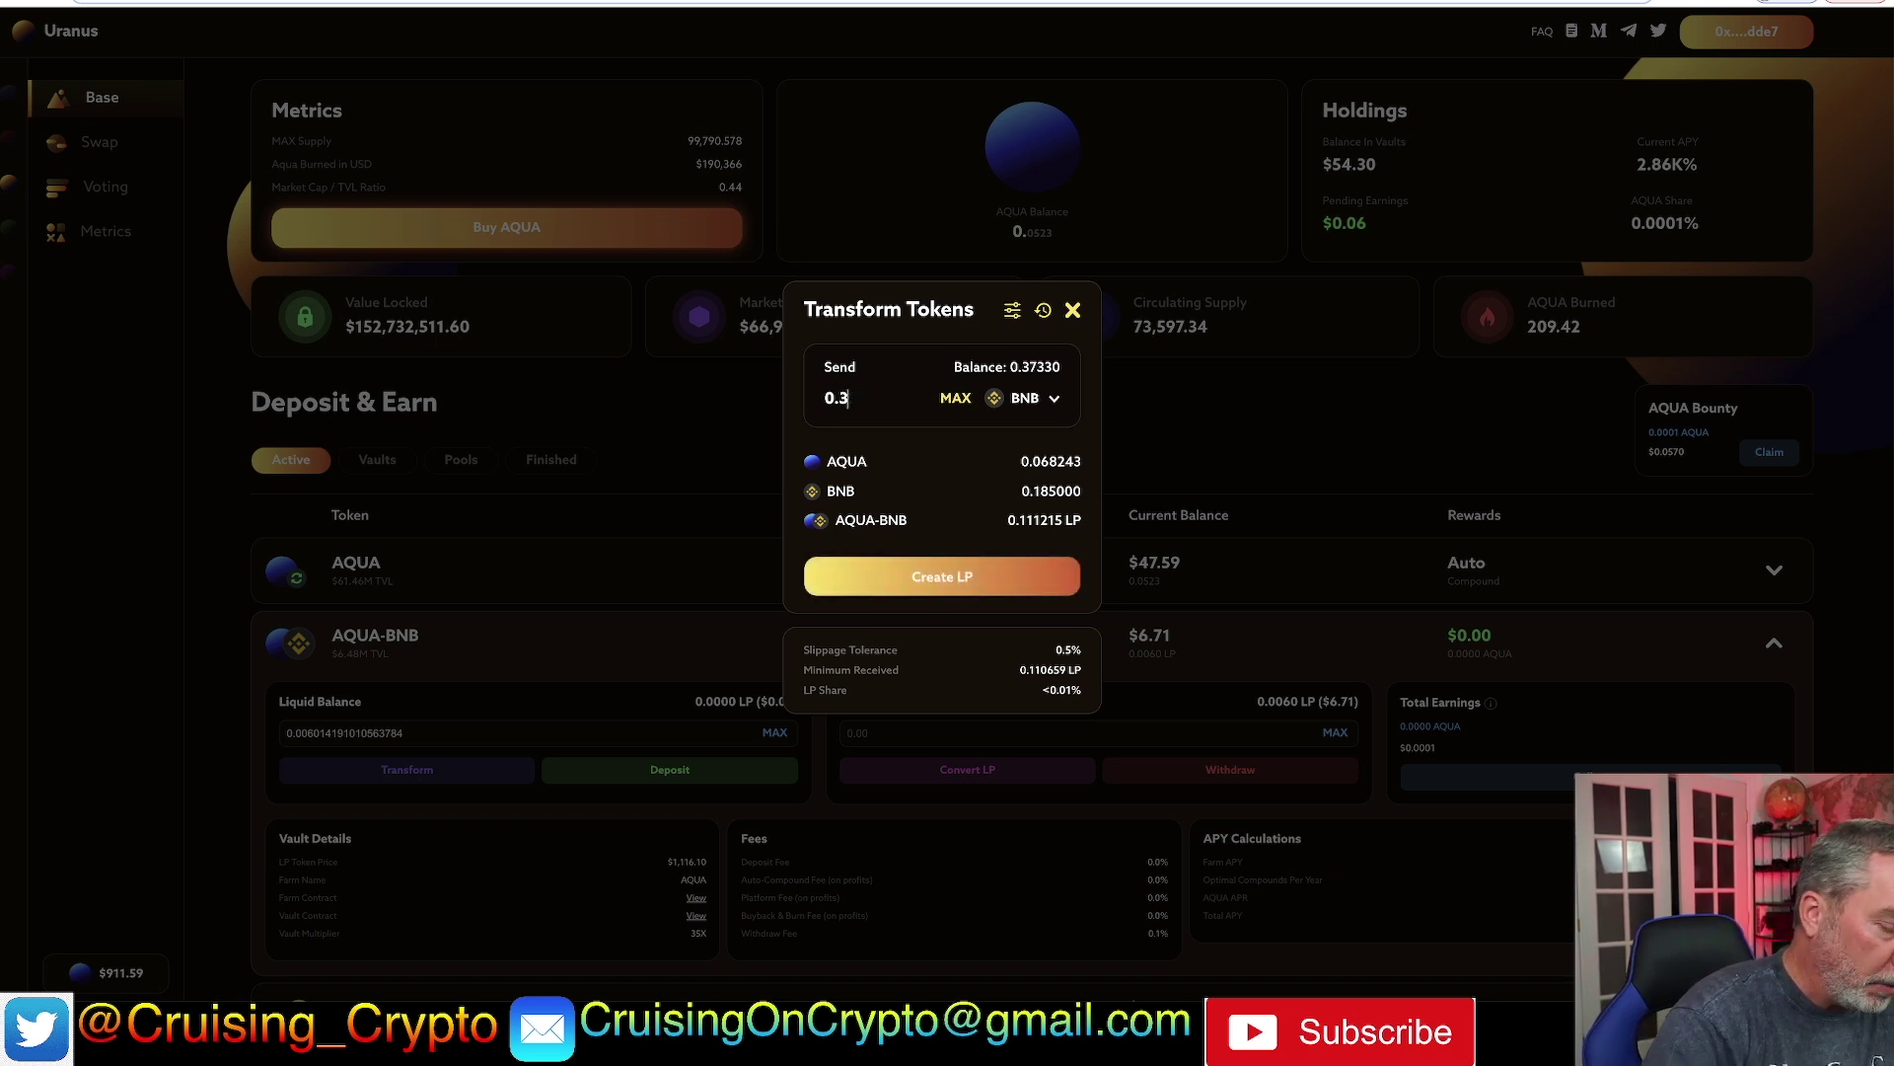
{"action": "type", "text": "6"}
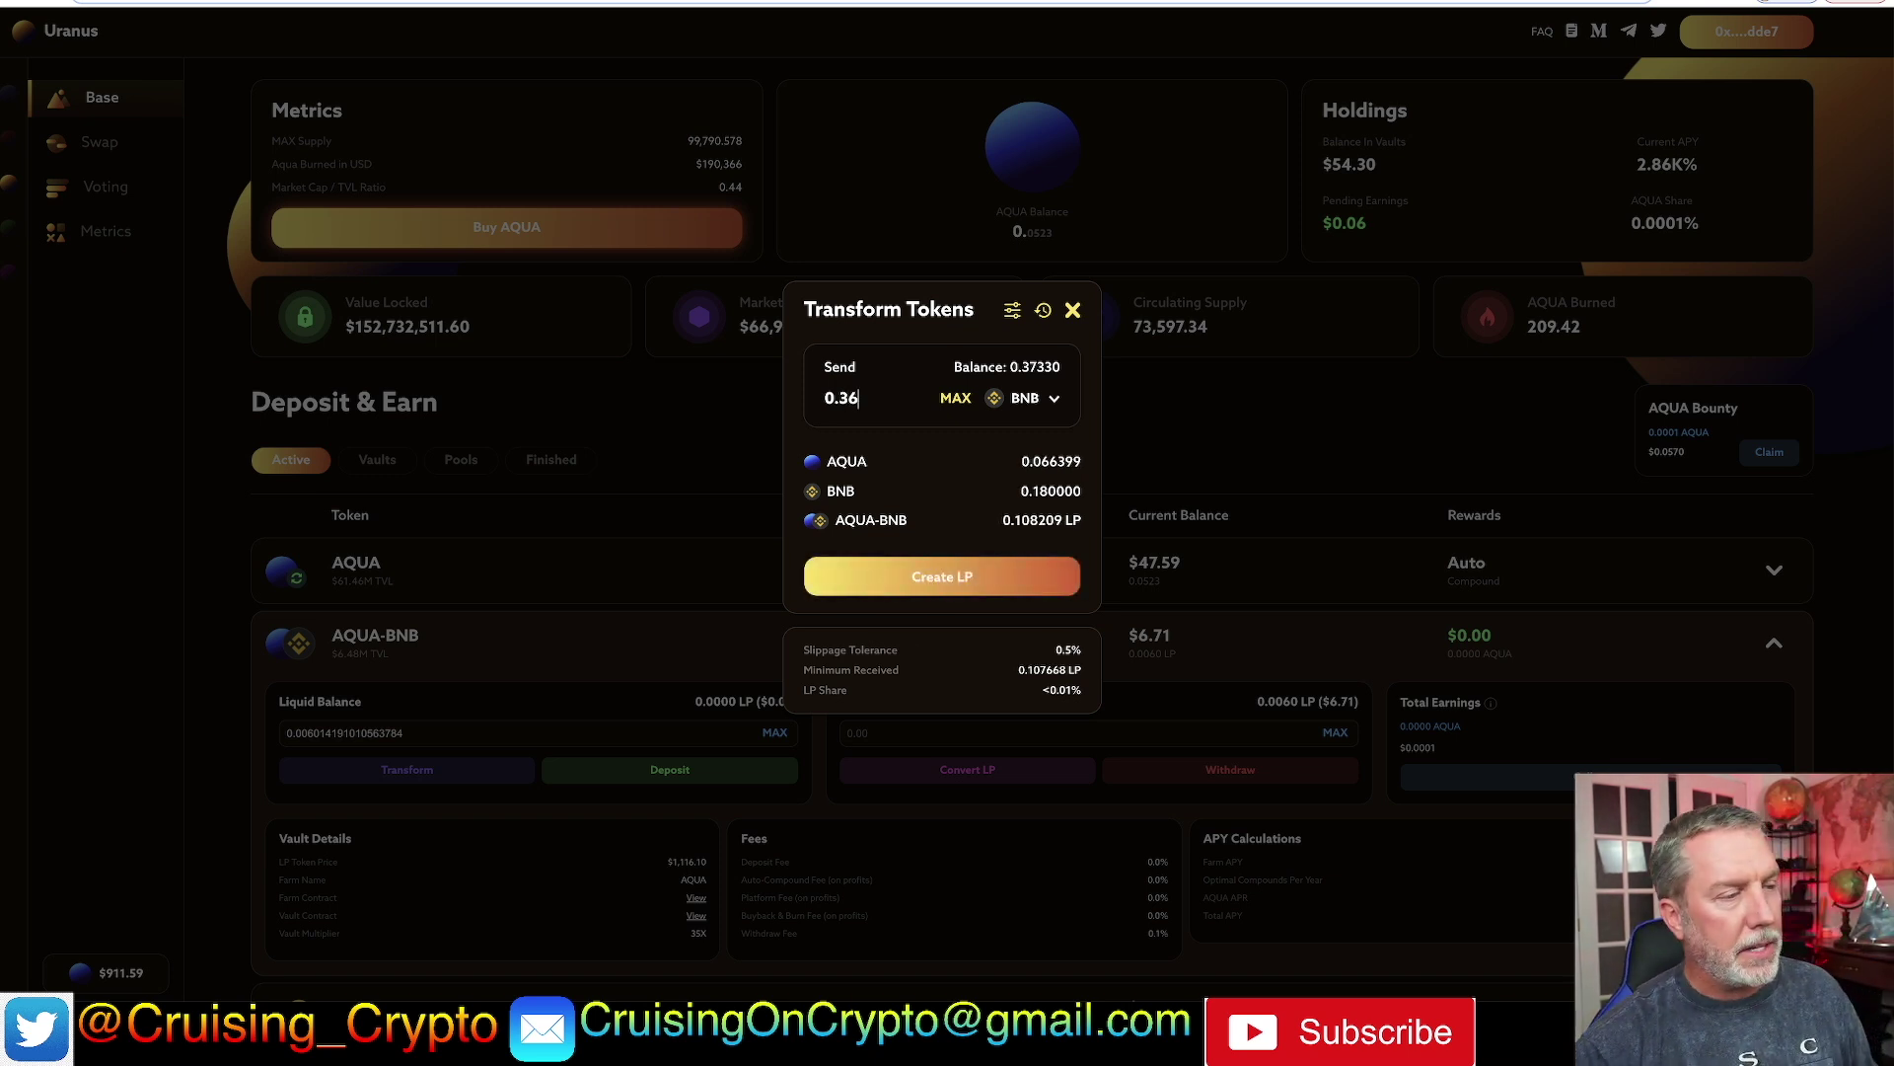
{"action": "left_click", "coordinate": [942, 580]}
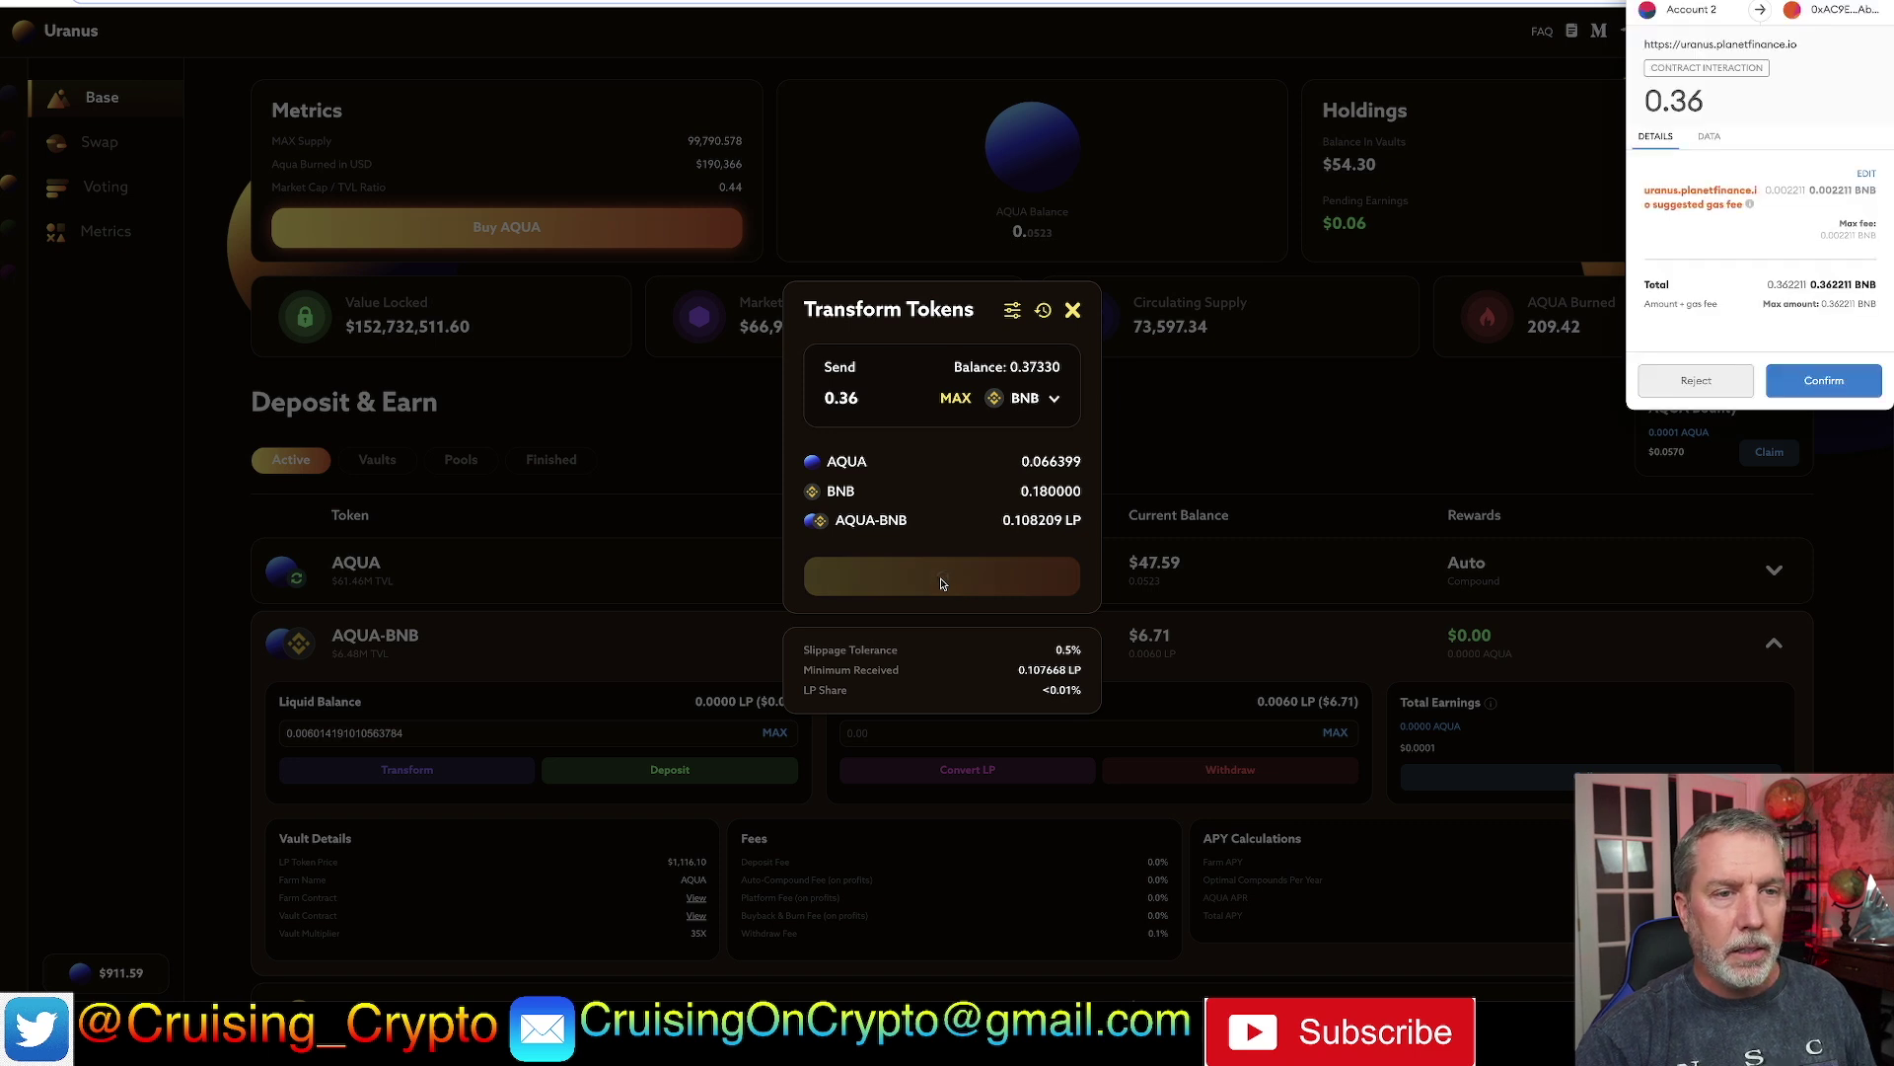
{"action": "left_click", "coordinate": [1844, 385]}
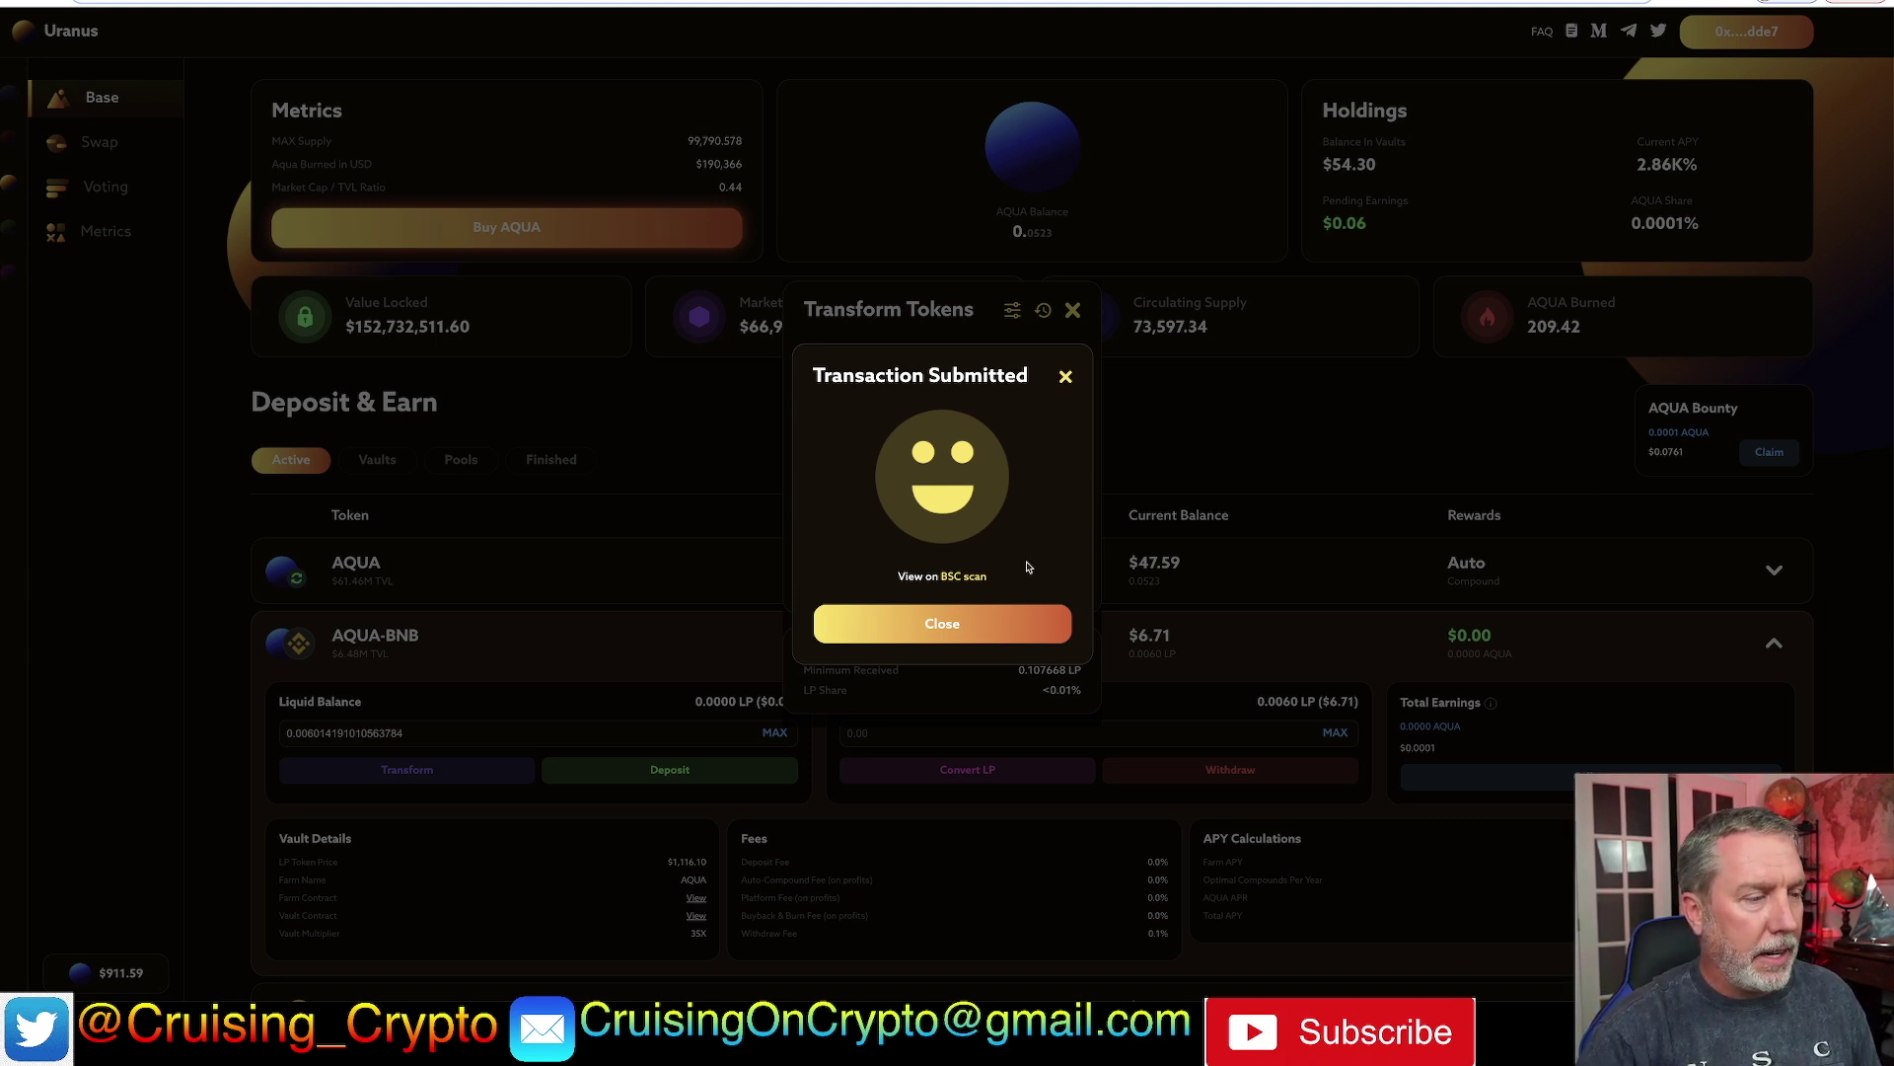
{"action": "left_click", "coordinate": [979, 637]}
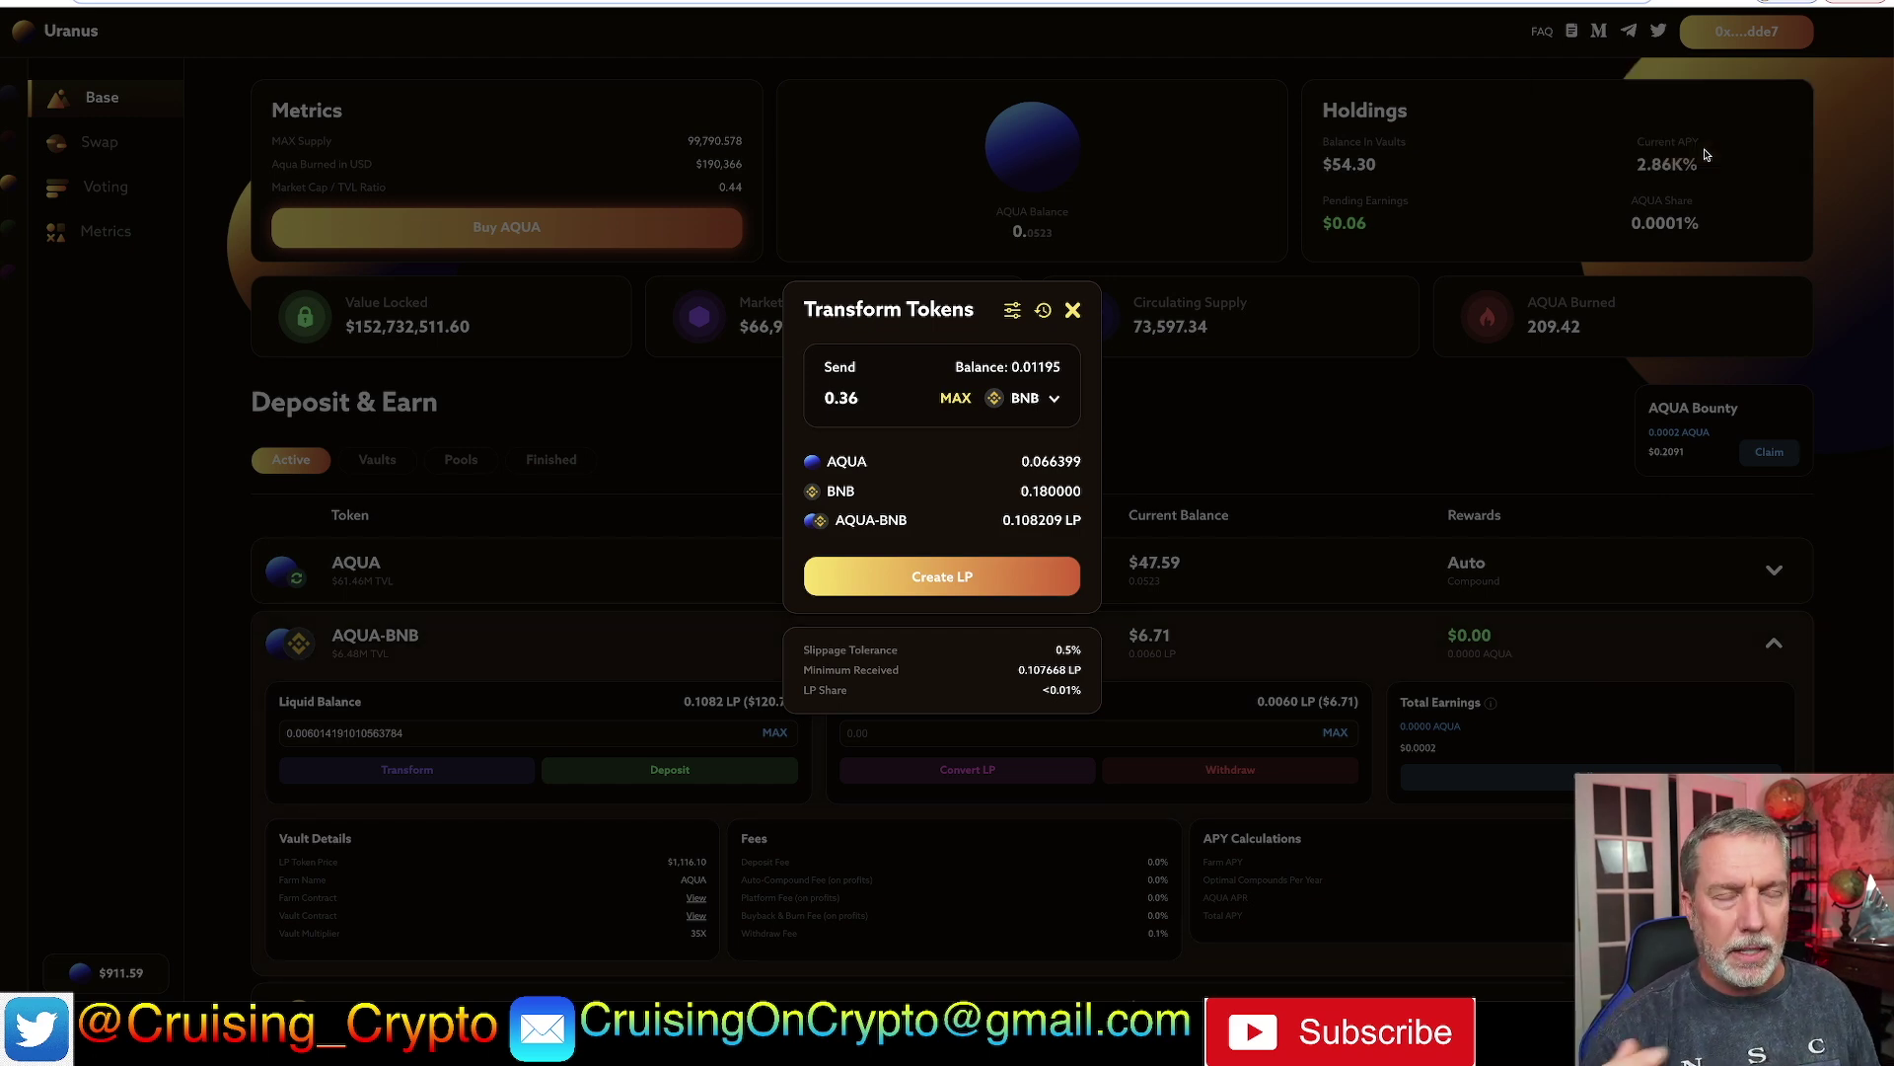
{"action": "left_click", "coordinate": [1317, 397]}
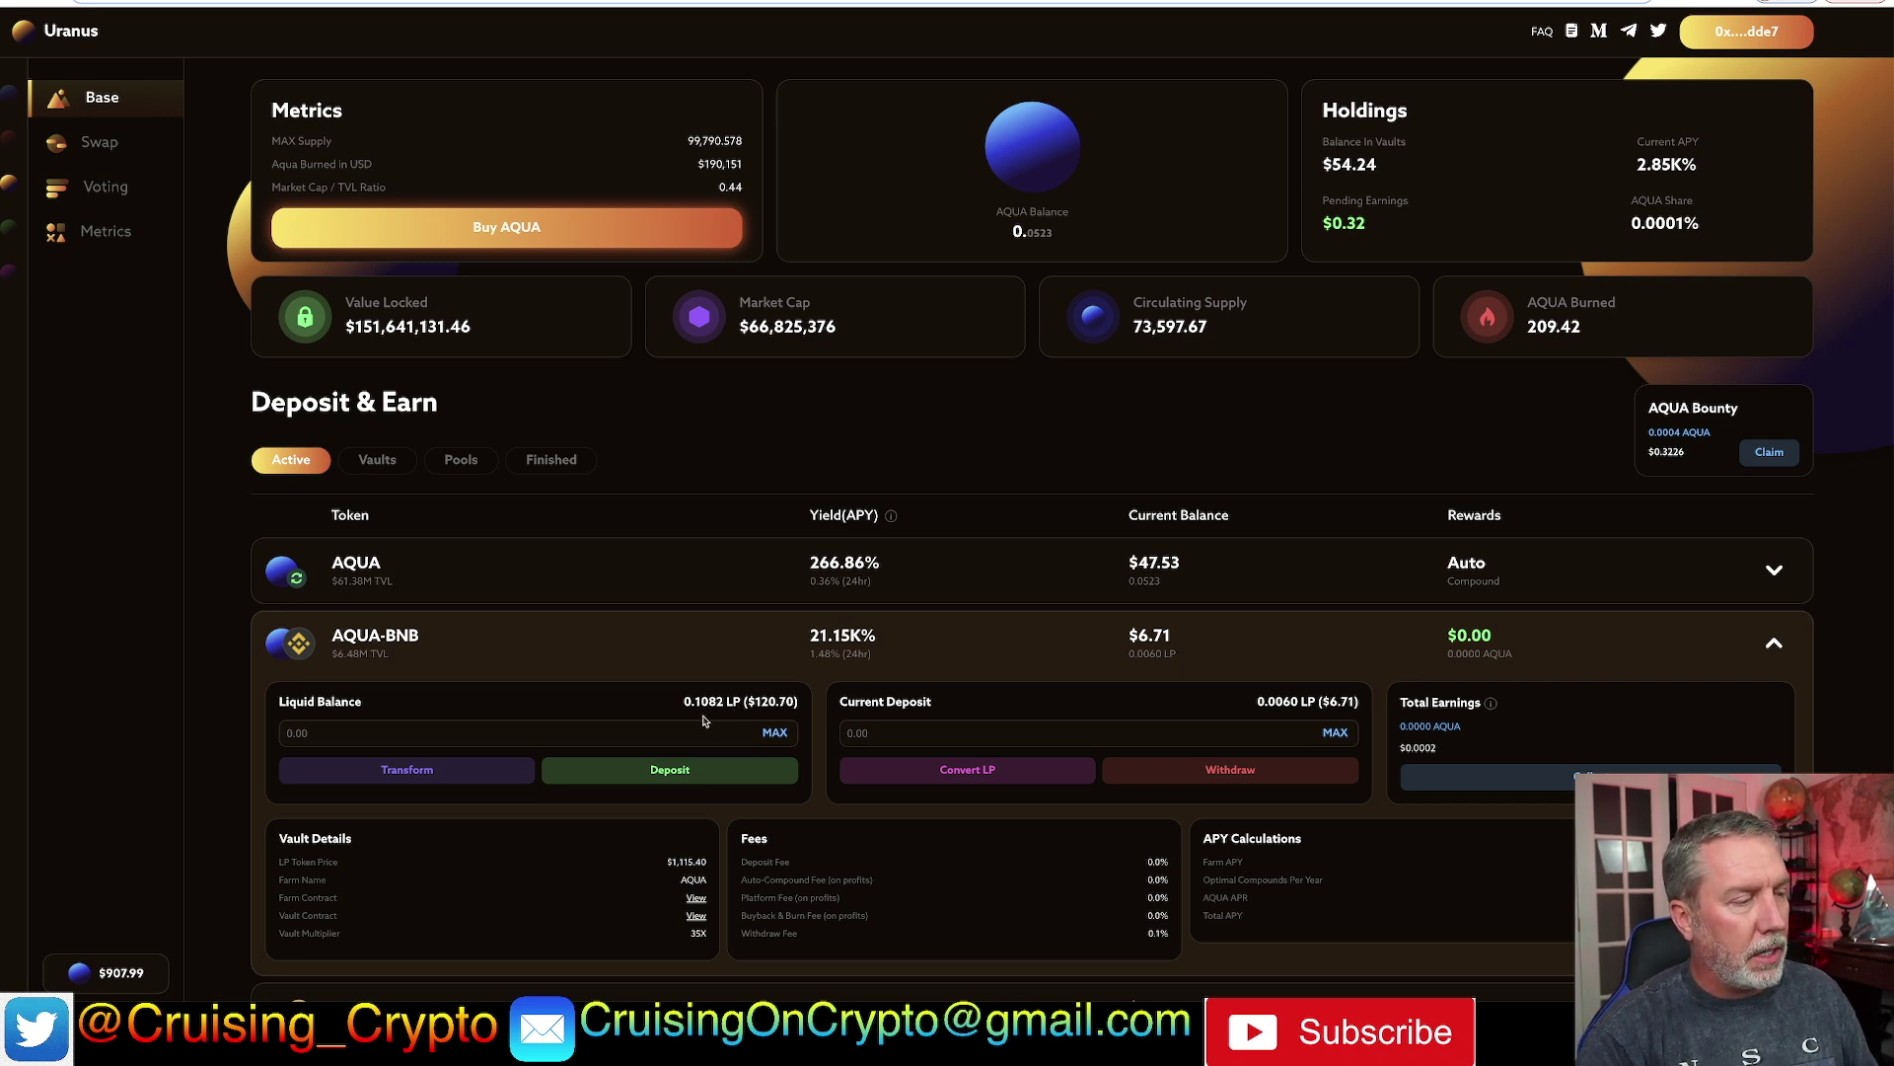
- Deposit the full remaining liquid LP balance into the AQUA-BNB vault and confirm the wallet transaction
{"action": "left_click", "coordinate": [776, 733]}
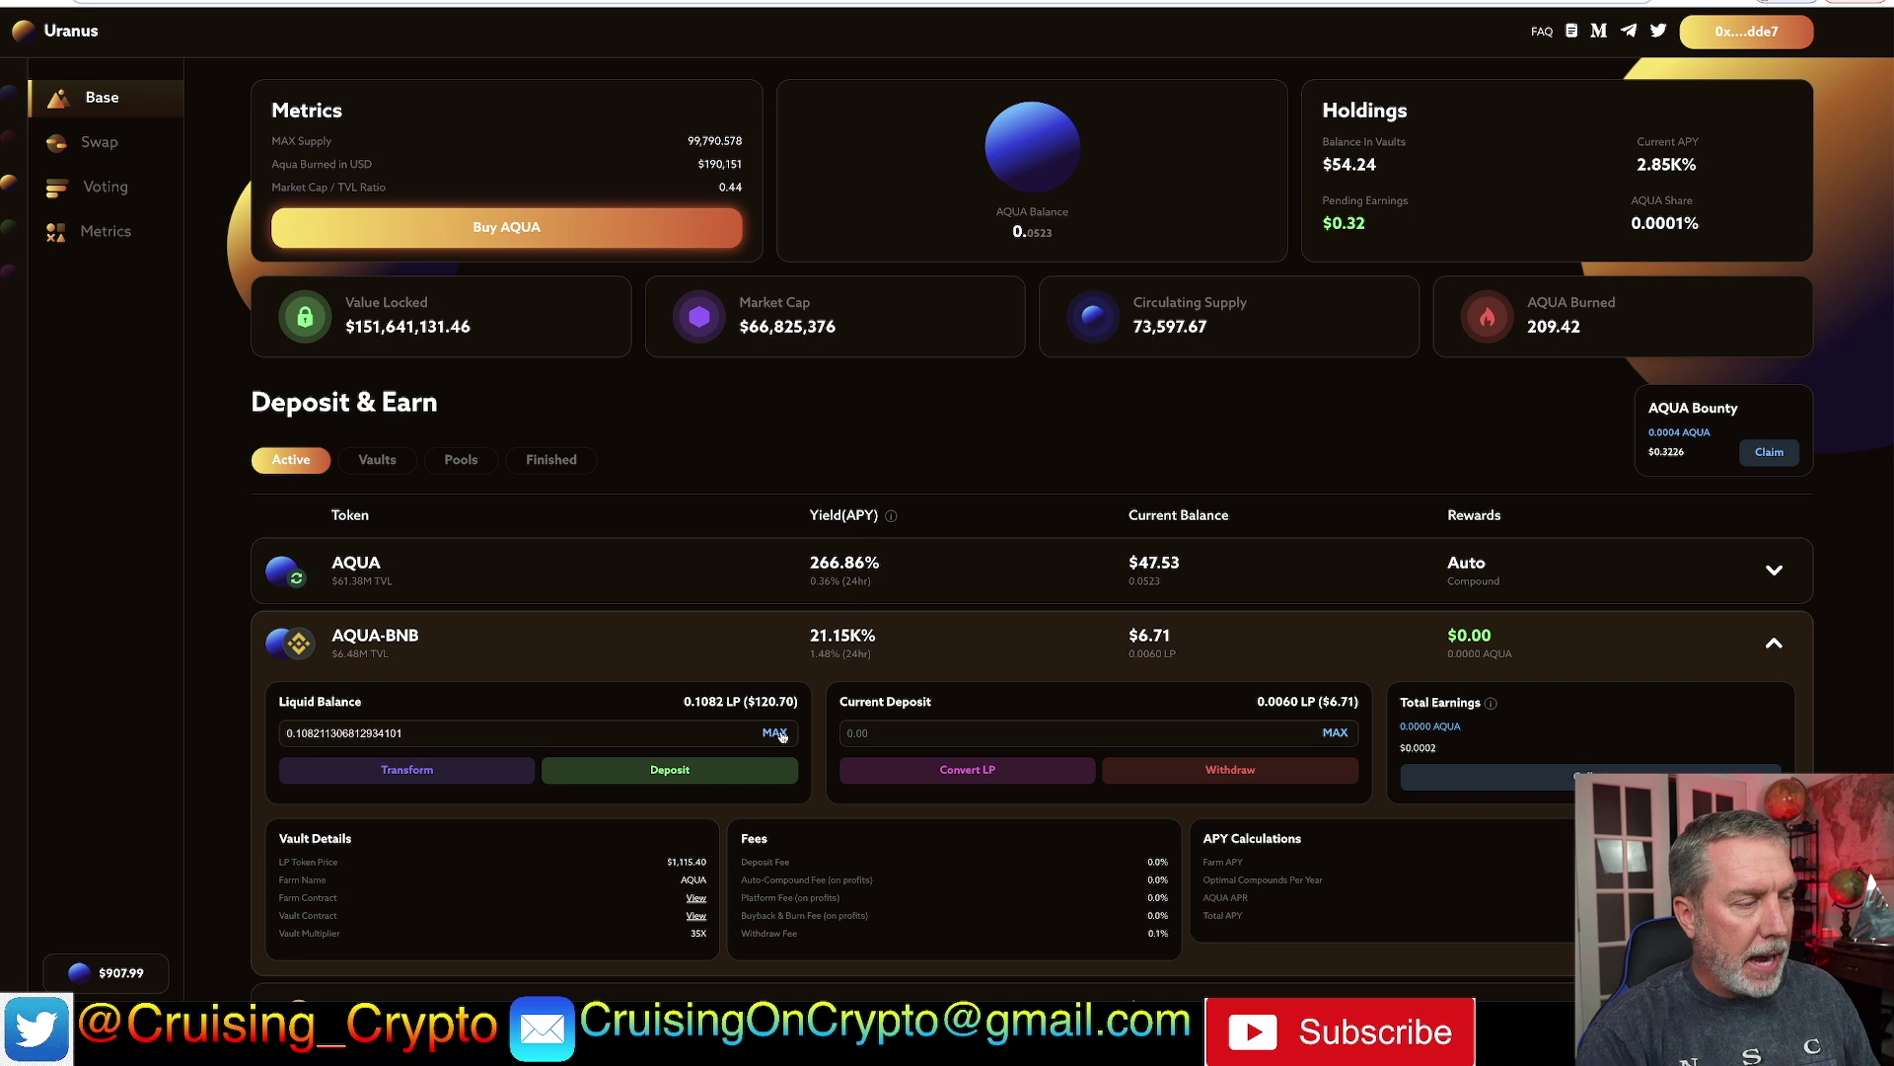
{"action": "left_click", "coordinate": [677, 775]}
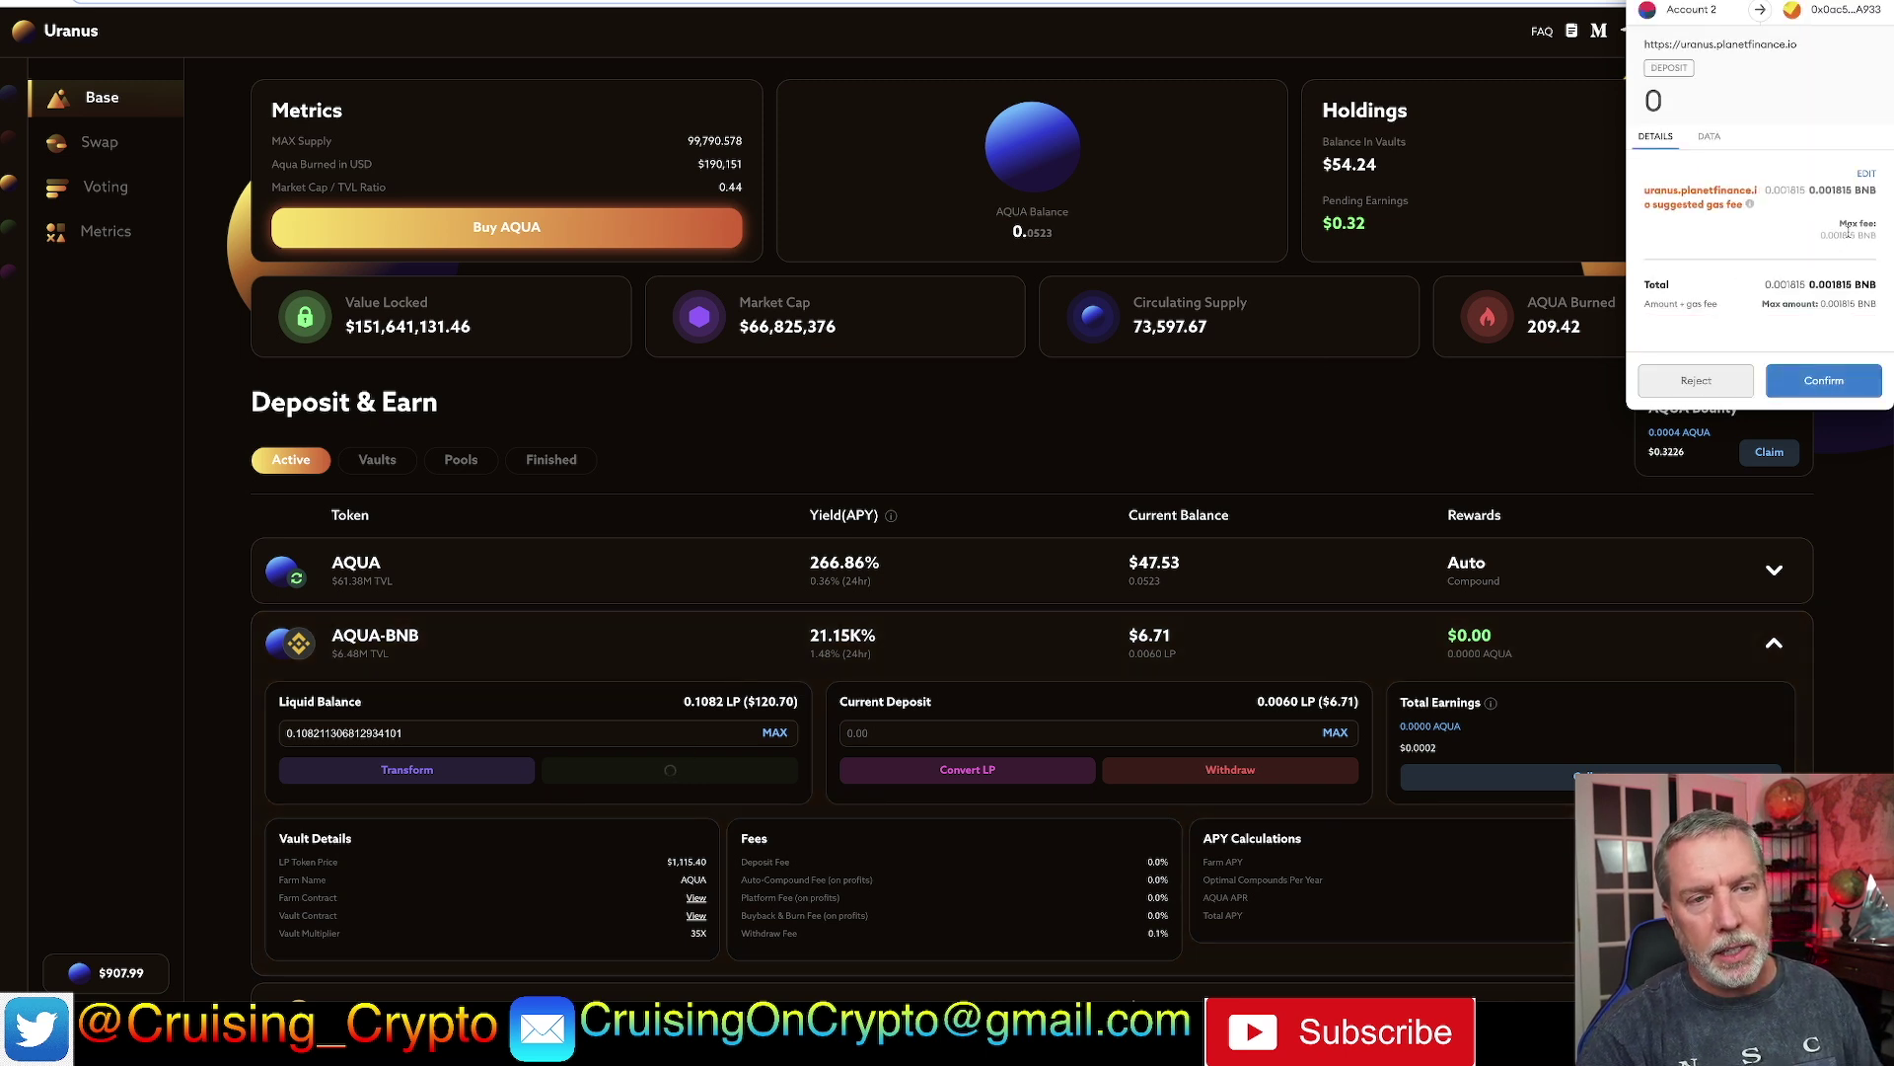
{"action": "left_click", "coordinate": [1824, 382]}
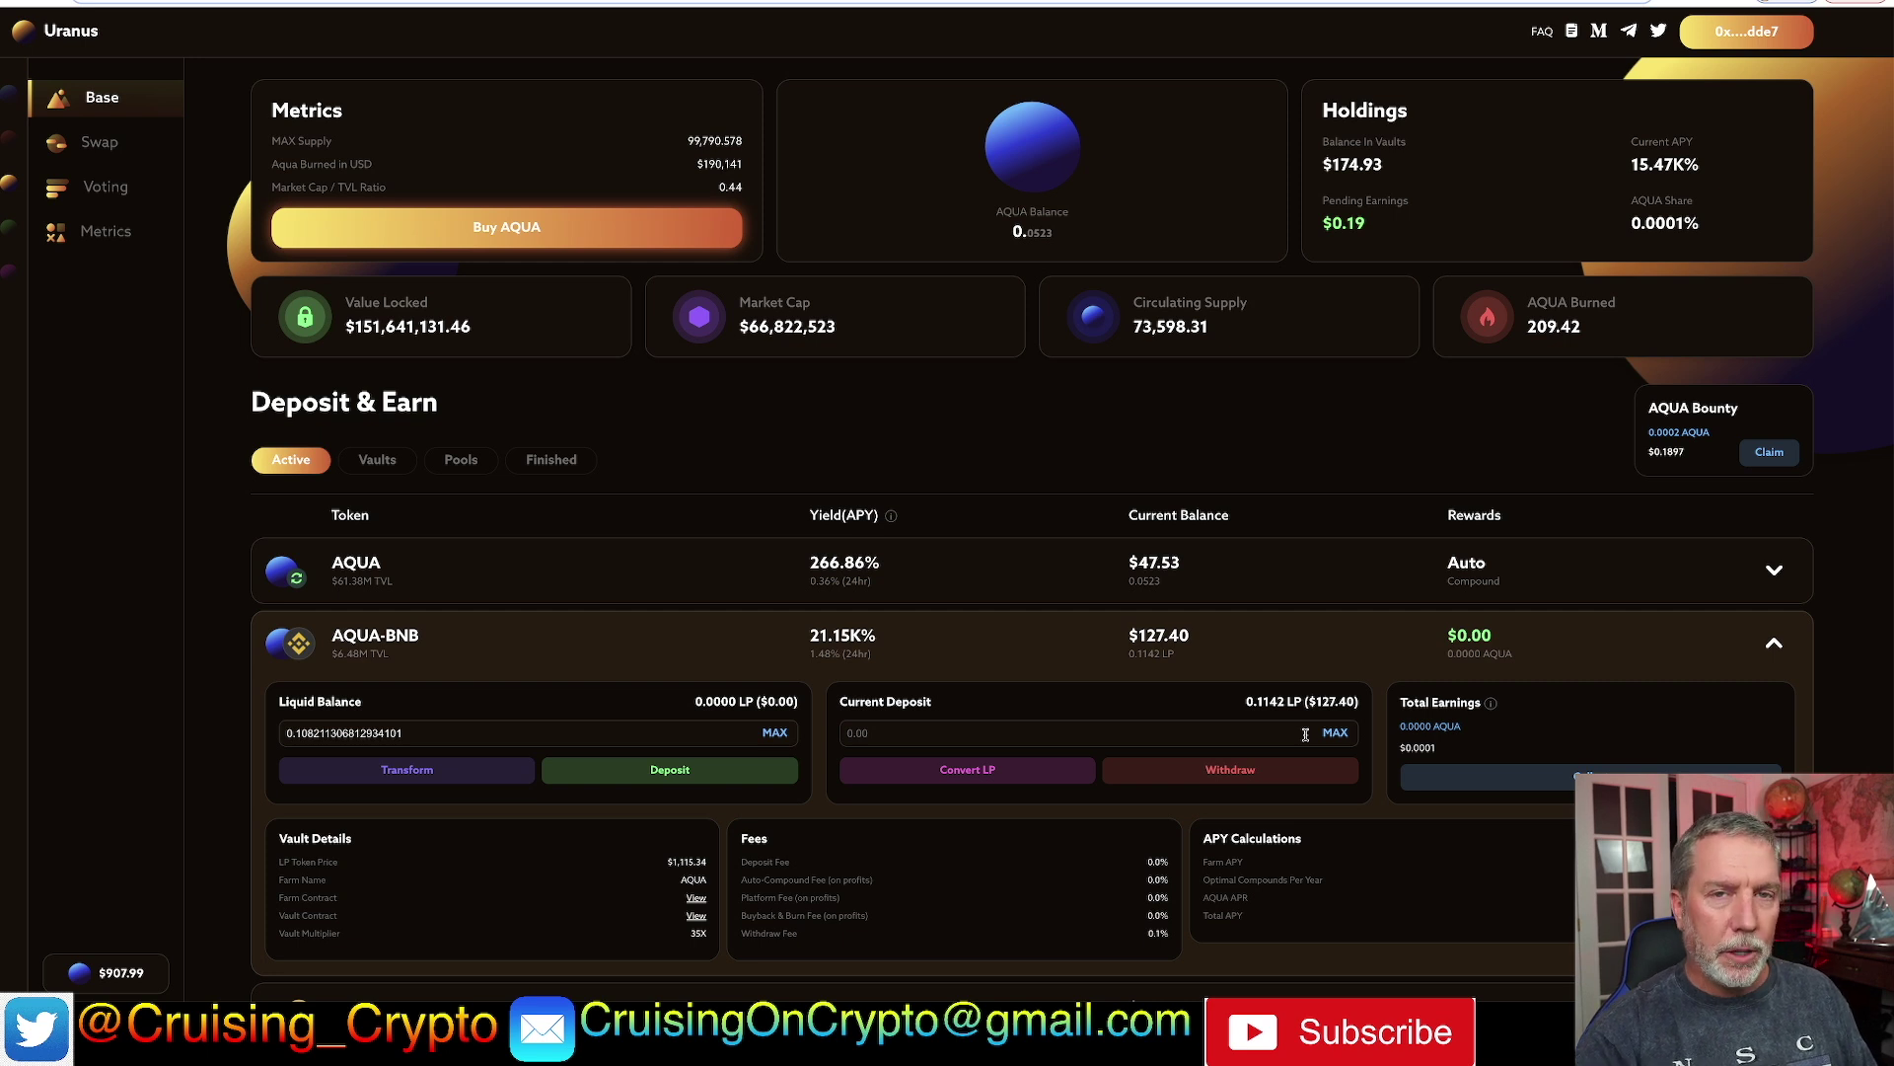
{"action": "mouse_move", "coordinate": [113, 979]}
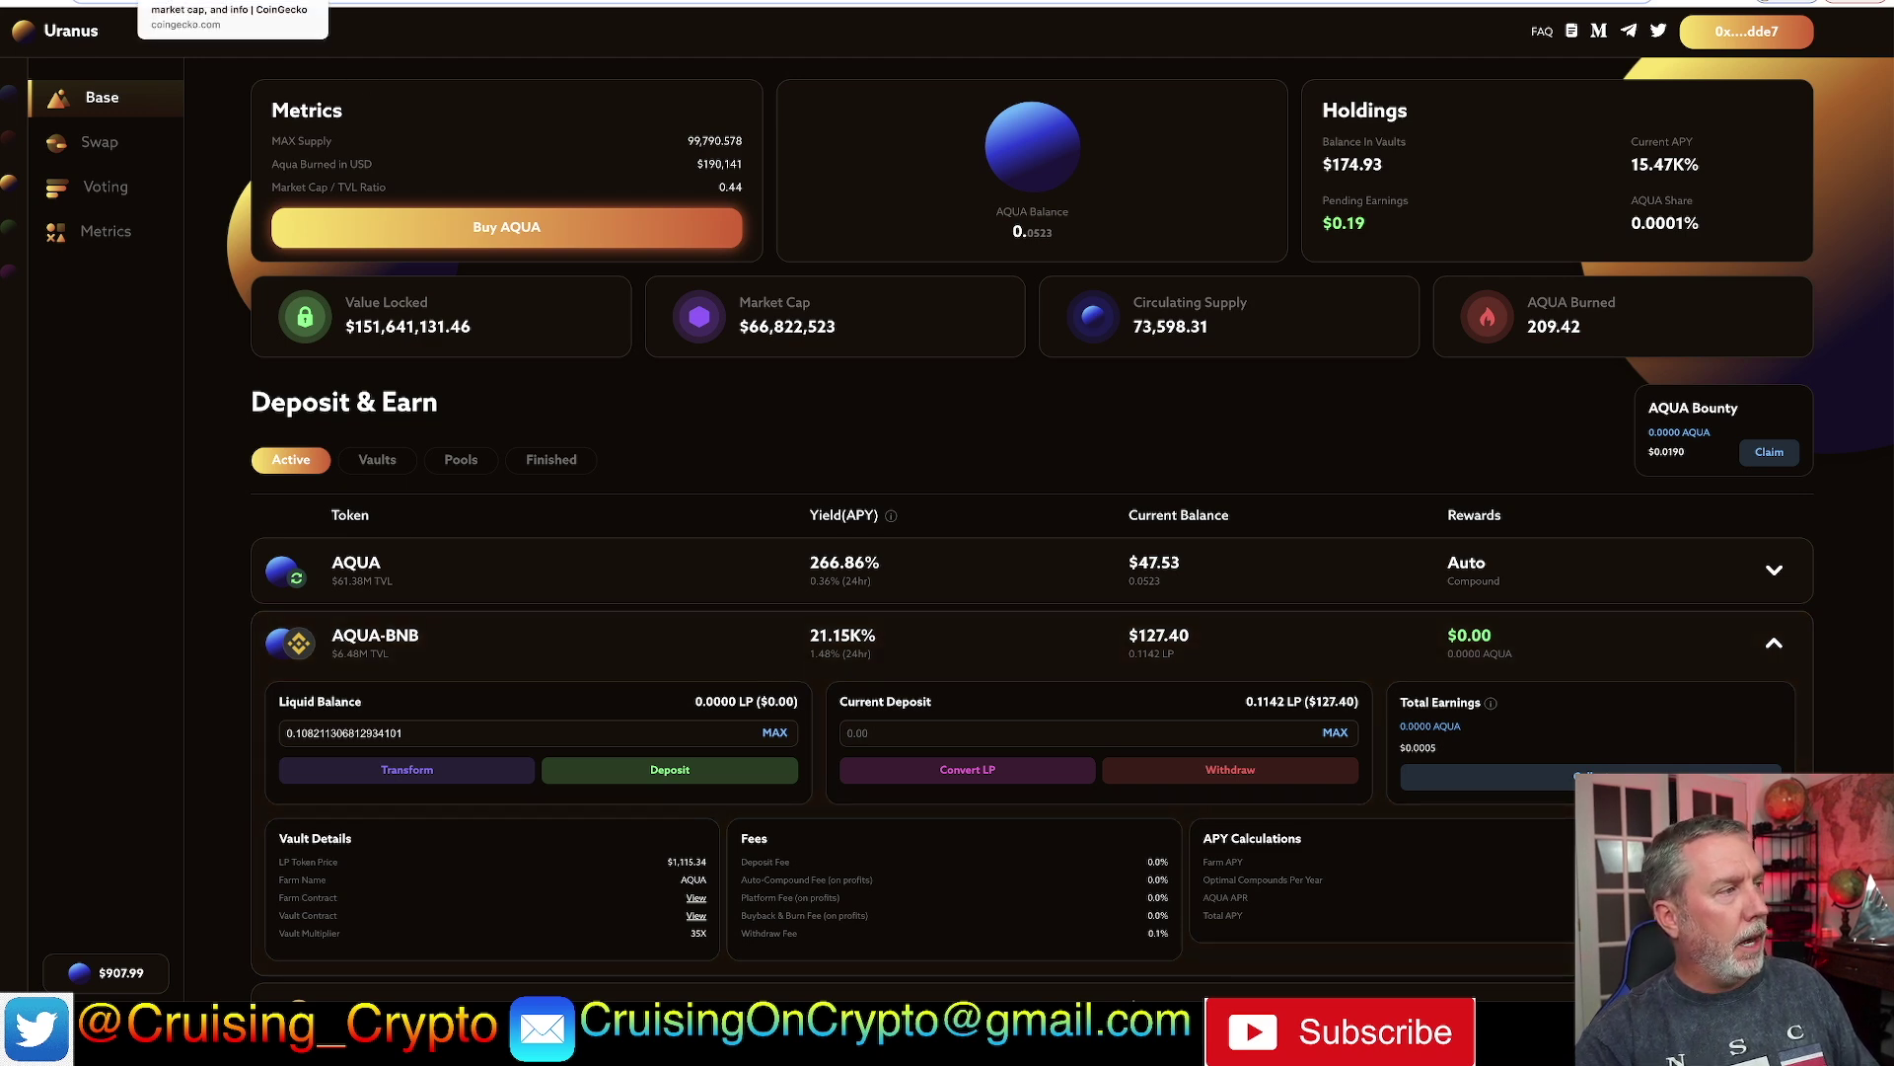
{"action": "left_click", "coordinate": [83, 1]}
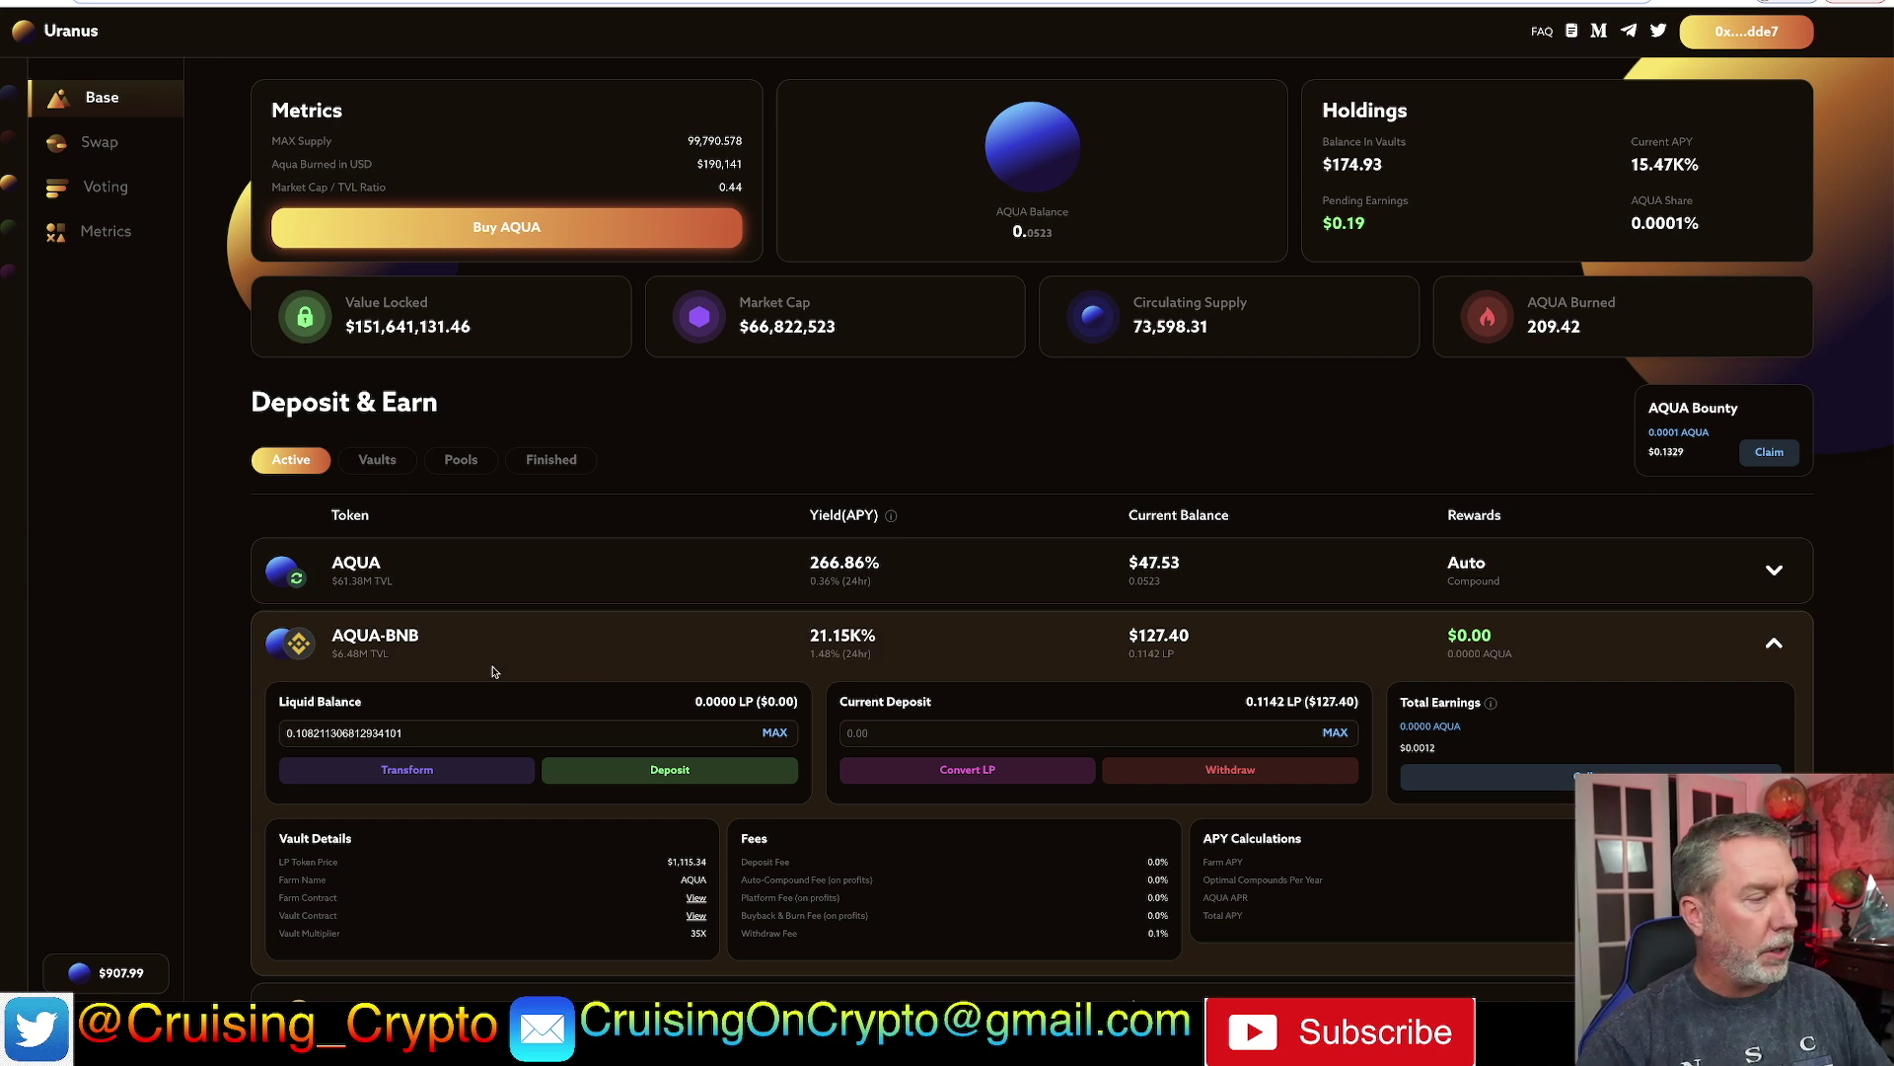
- Review the list of tokens that can be transformed into AQUA-BNB LP, then dismiss the token selection
{"action": "left_click", "coordinate": [455, 773]}
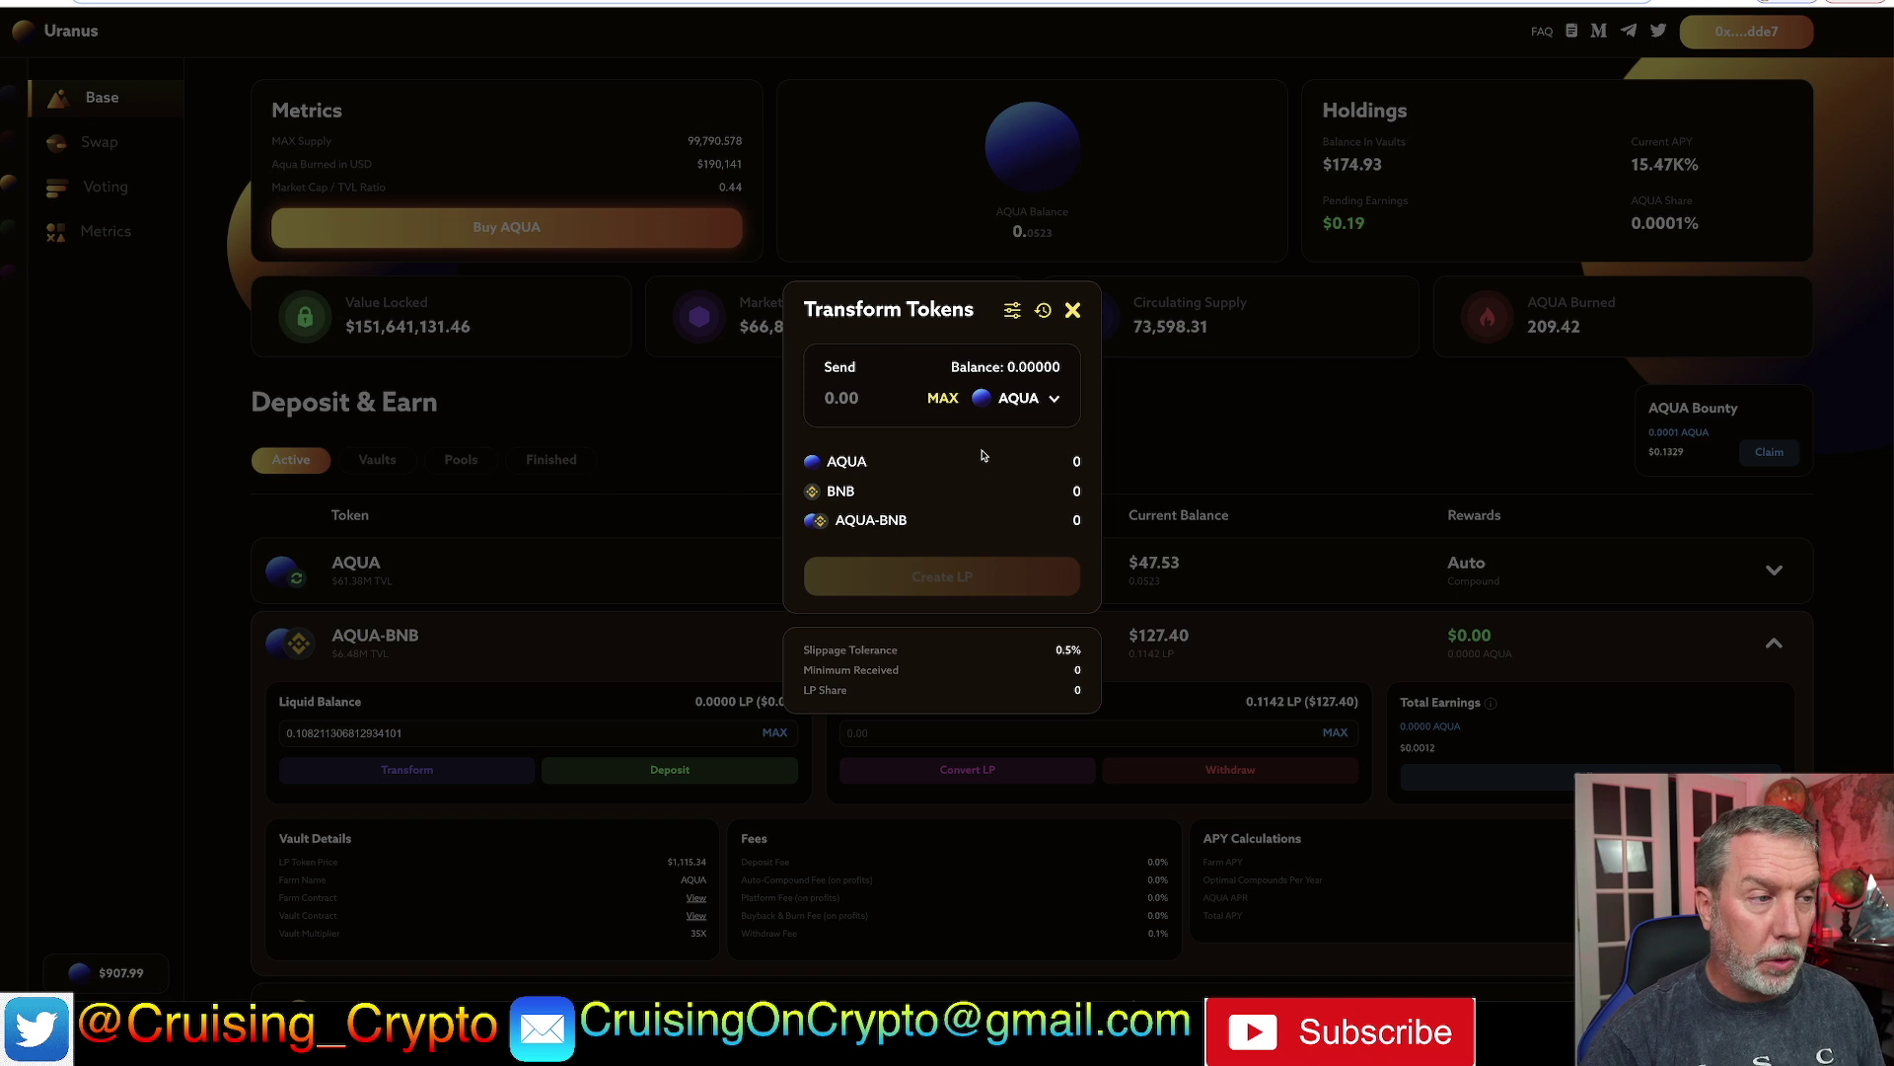
{"action": "left_click", "coordinate": [1020, 398]}
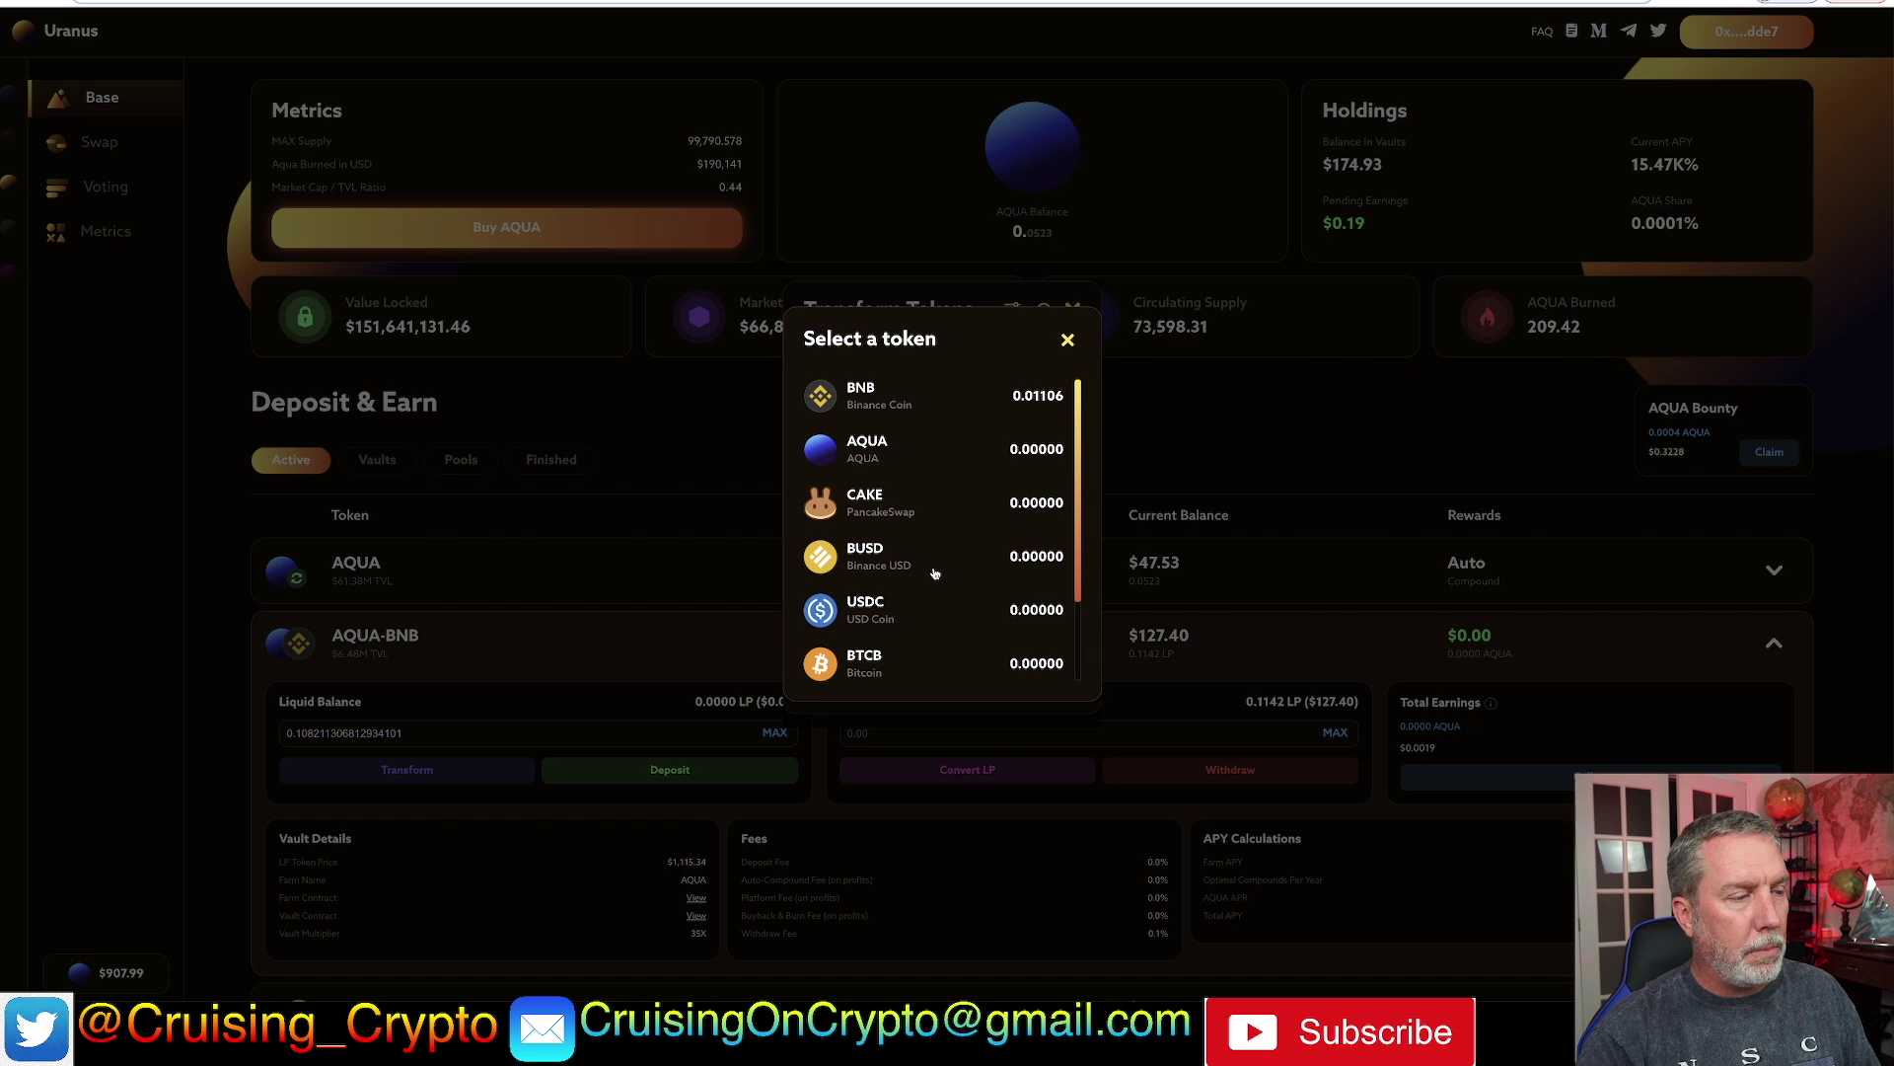
{"action": "scroll", "coordinate": [935, 573], "scroll_direction": "down", "scroll_amount": 2}
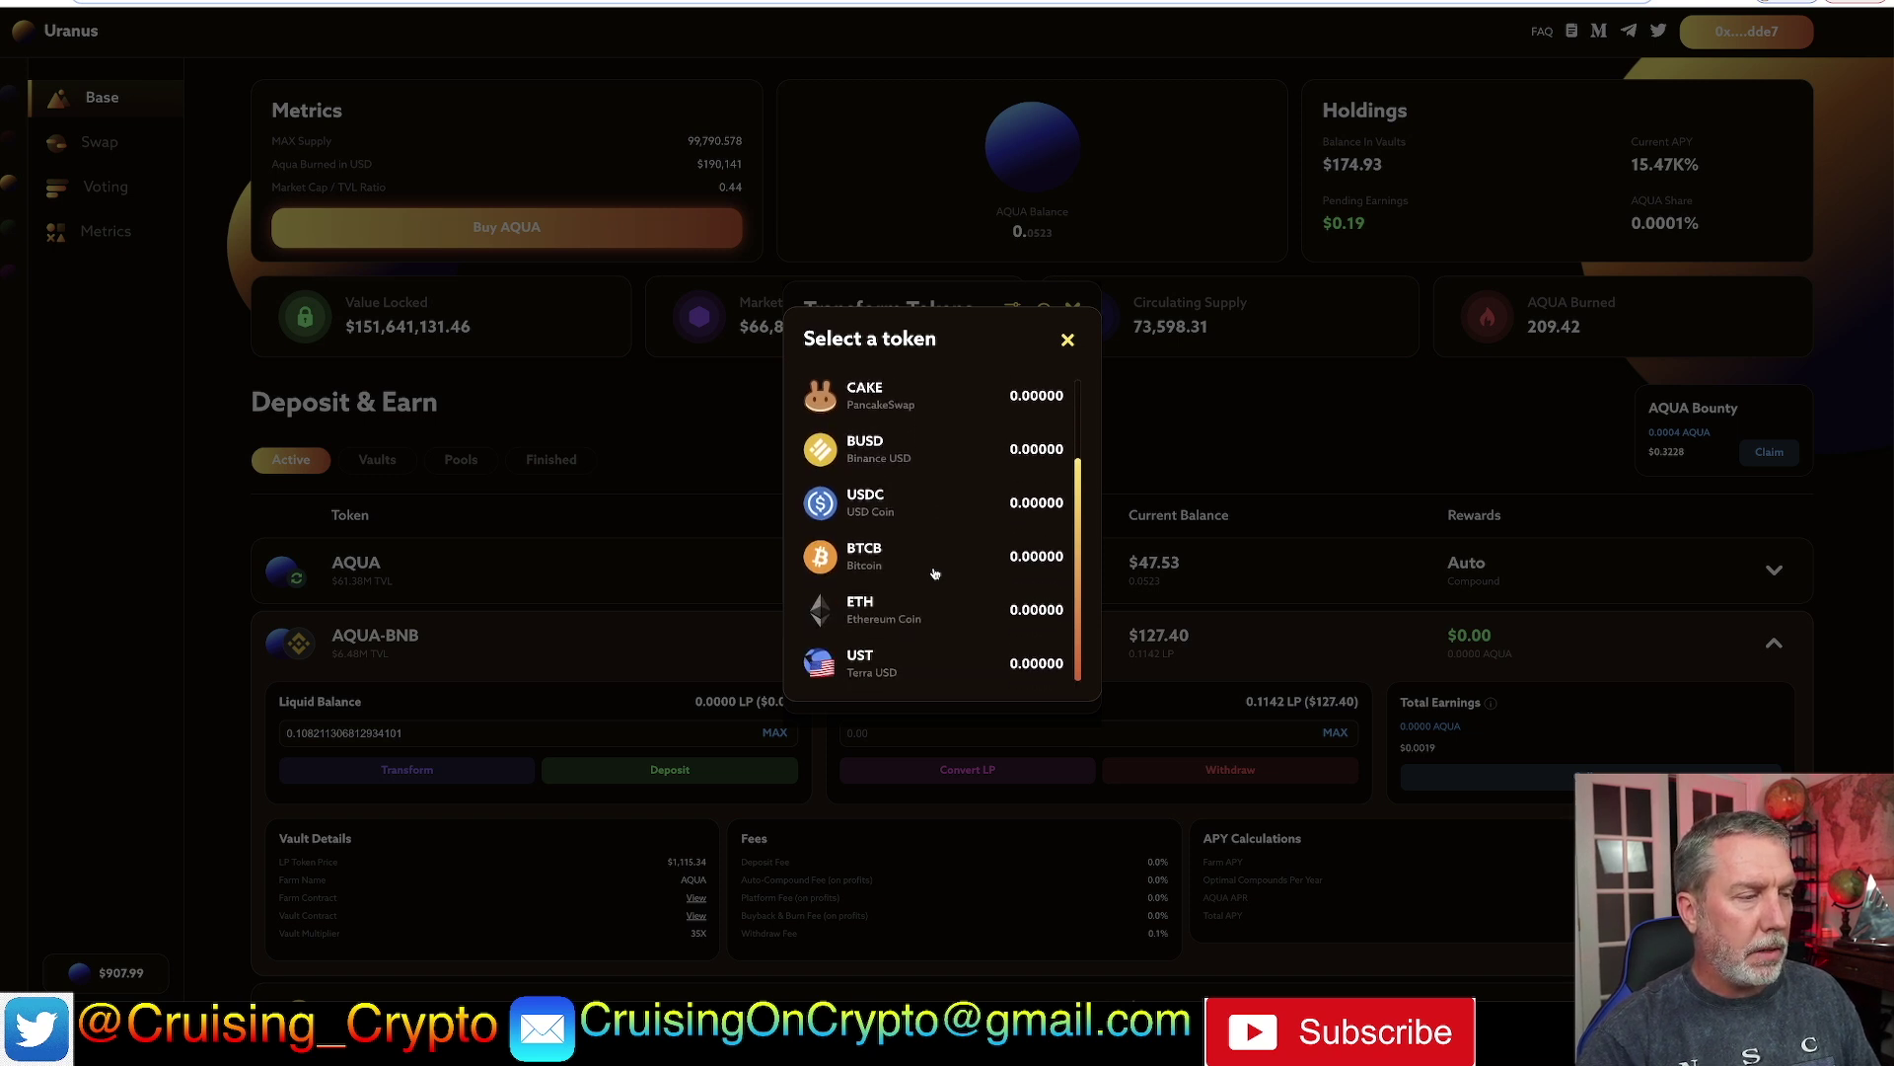
{"action": "scroll", "coordinate": [934, 573], "scroll_direction": "down", "scroll_amount": 1}
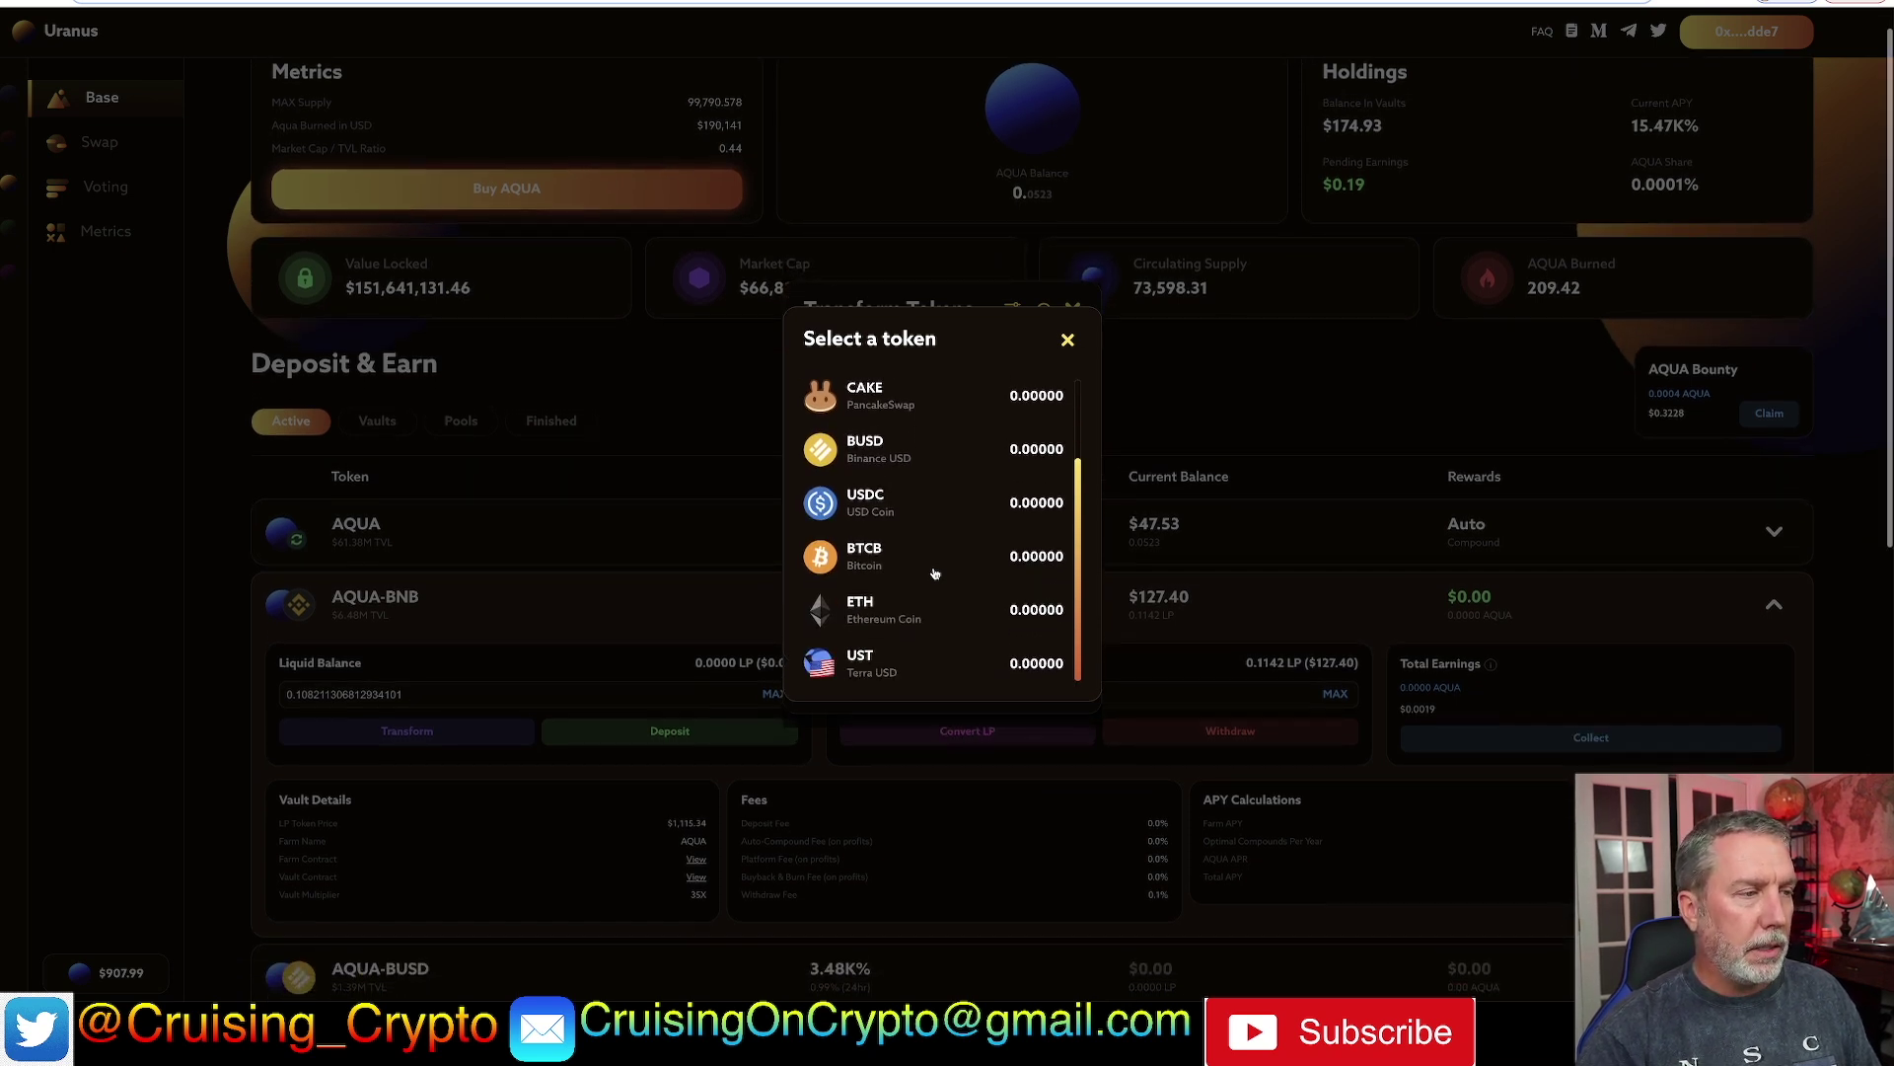
{"action": "scroll", "coordinate": [934, 573], "scroll_direction": "down", "scroll_amount": 1}
{"action": "left_click", "coordinate": [653, 533]}
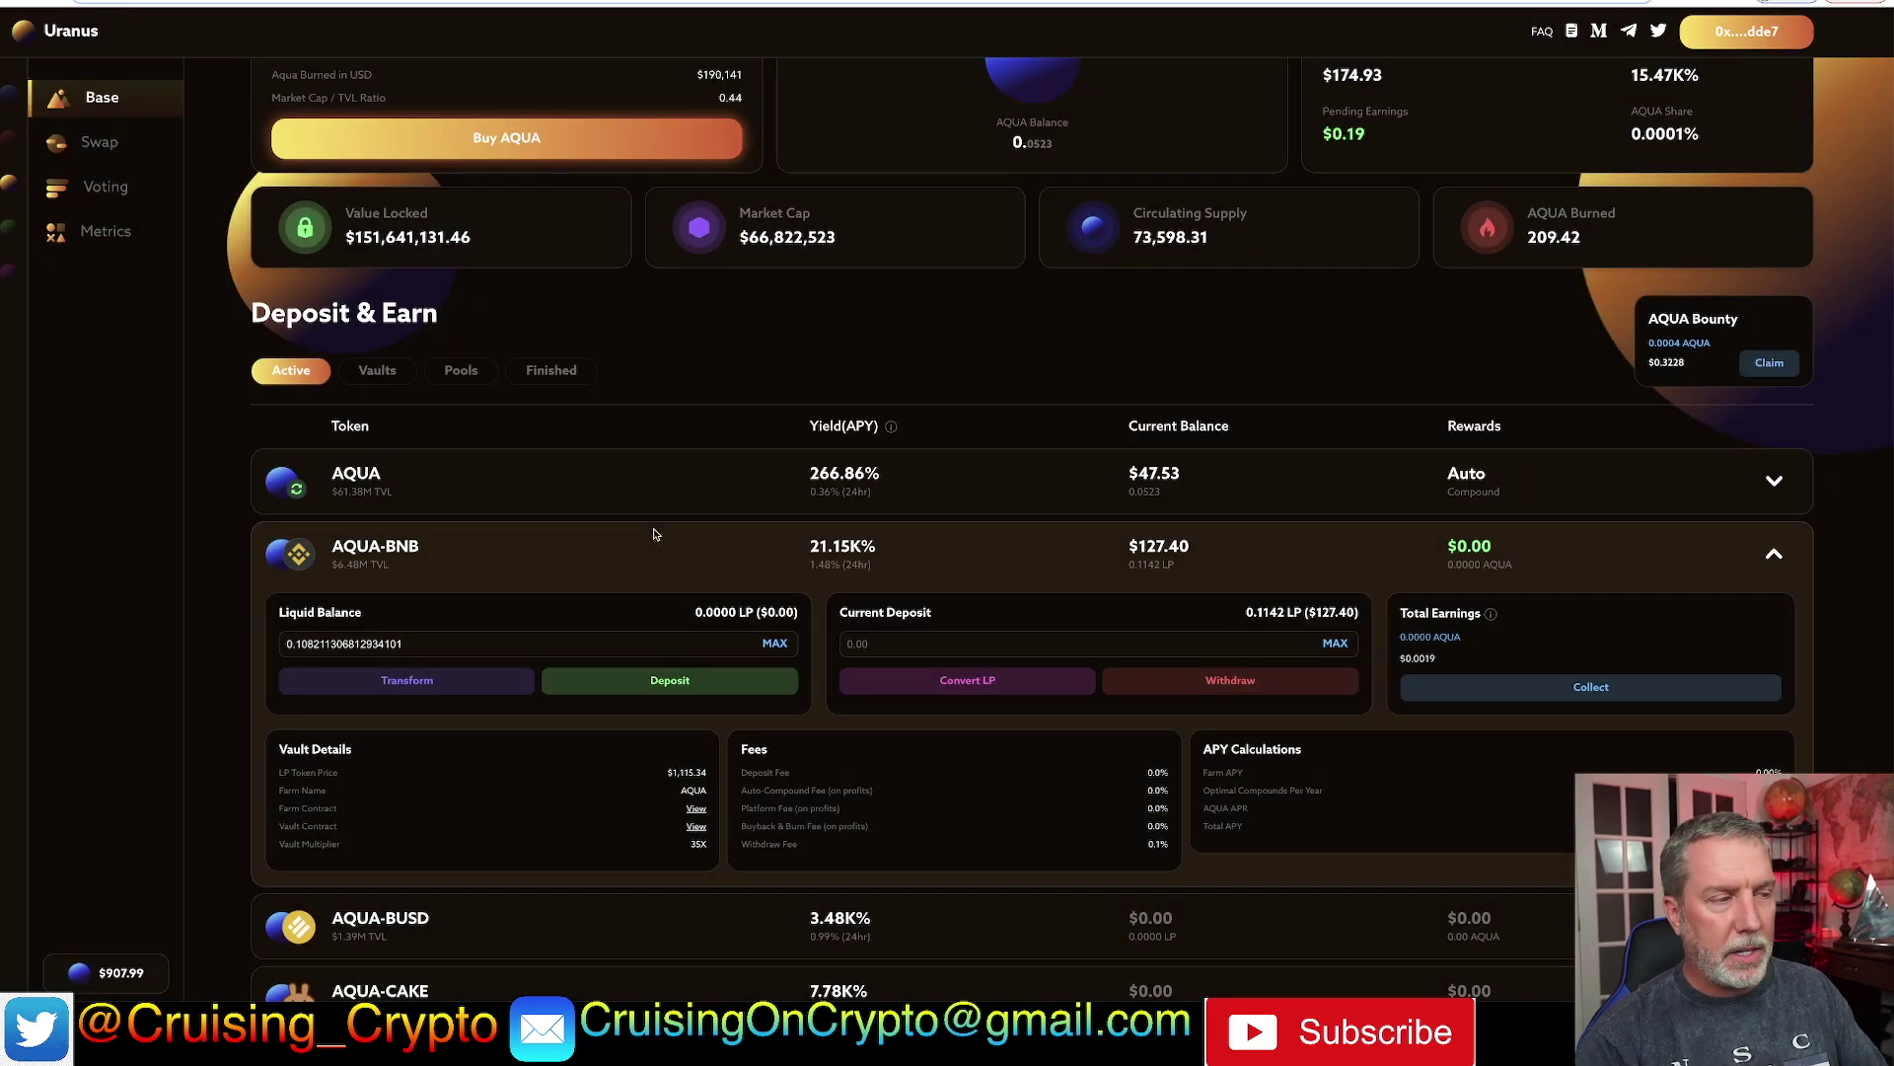
{"action": "scroll", "coordinate": [653, 533], "scroll_direction": "up", "scroll_amount": 1}
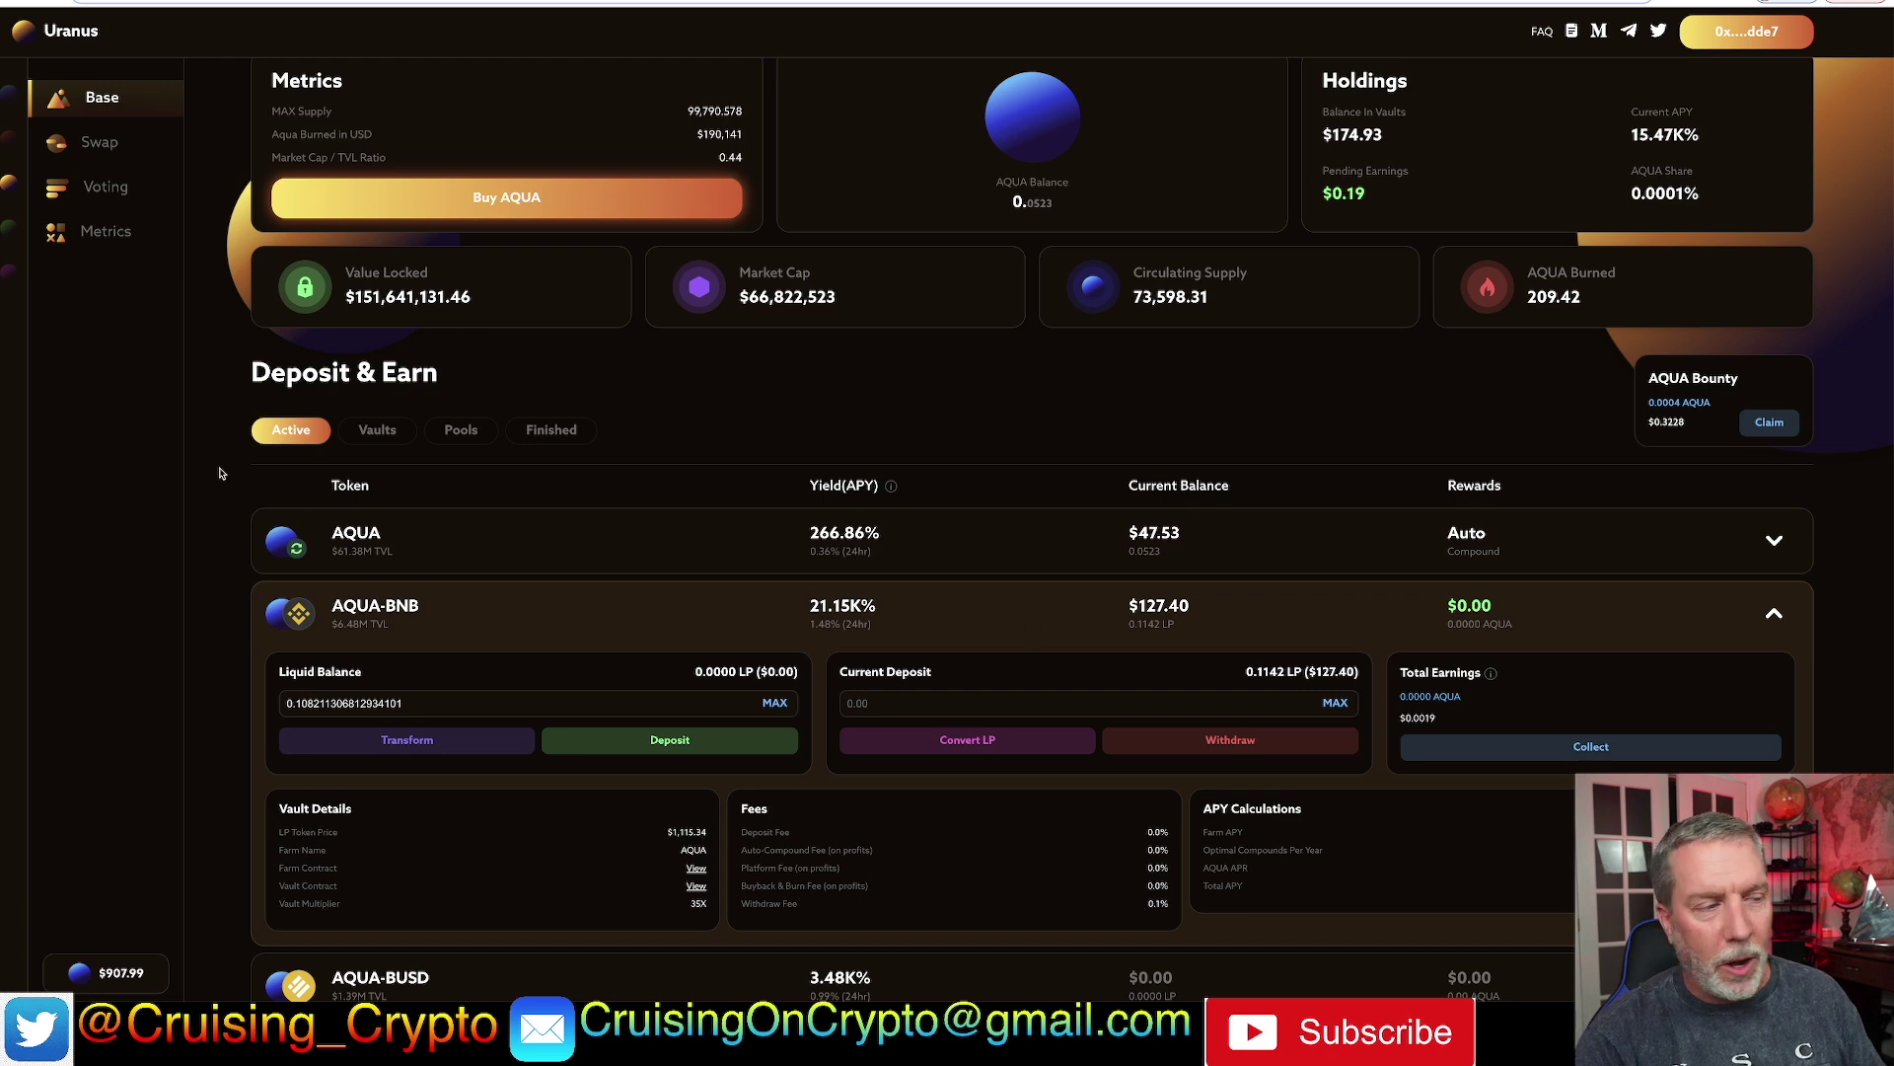
- Examine the AQUA-BNB vault's deposit and earnings details, collapse it, and look over the other vaults' yields
{"action": "mouse_move", "coordinate": [93, 361]}
{"action": "mouse_move", "coordinate": [99, 219]}
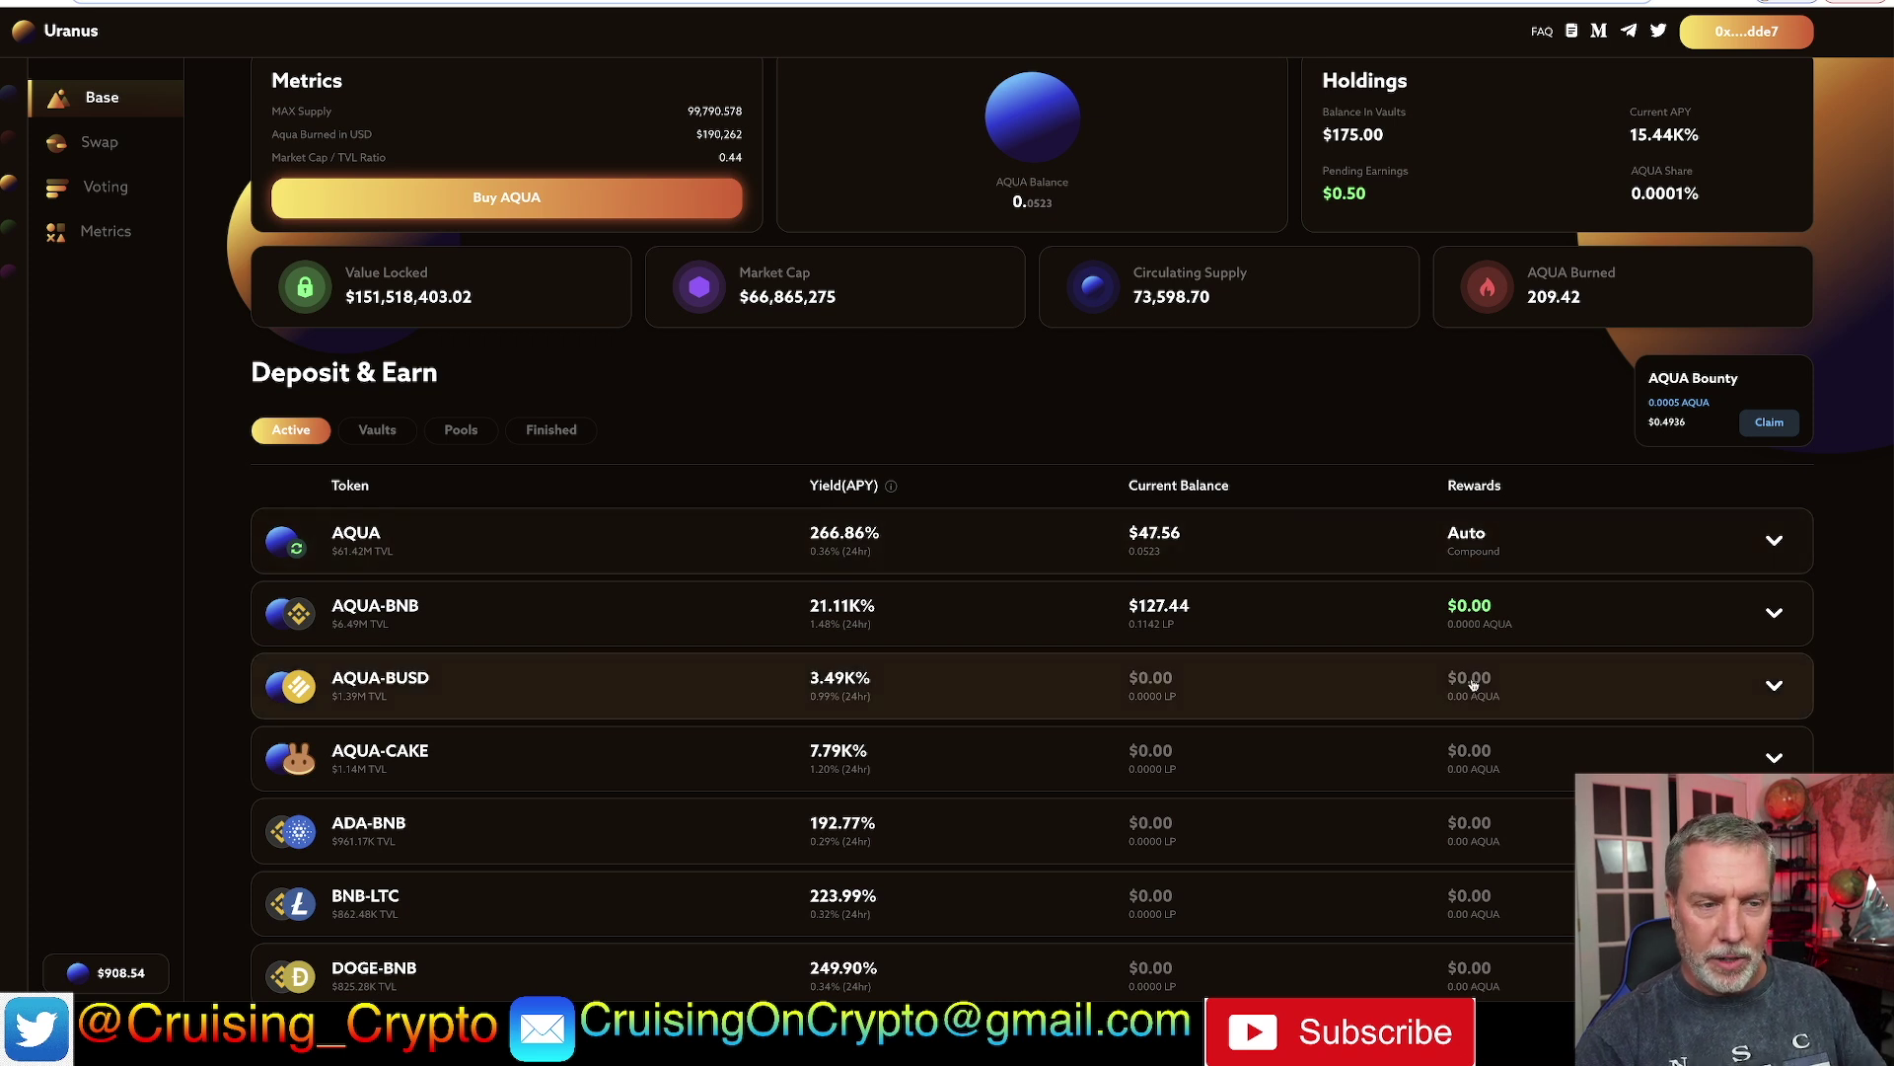
{"action": "left_click", "coordinate": [1330, 607]}
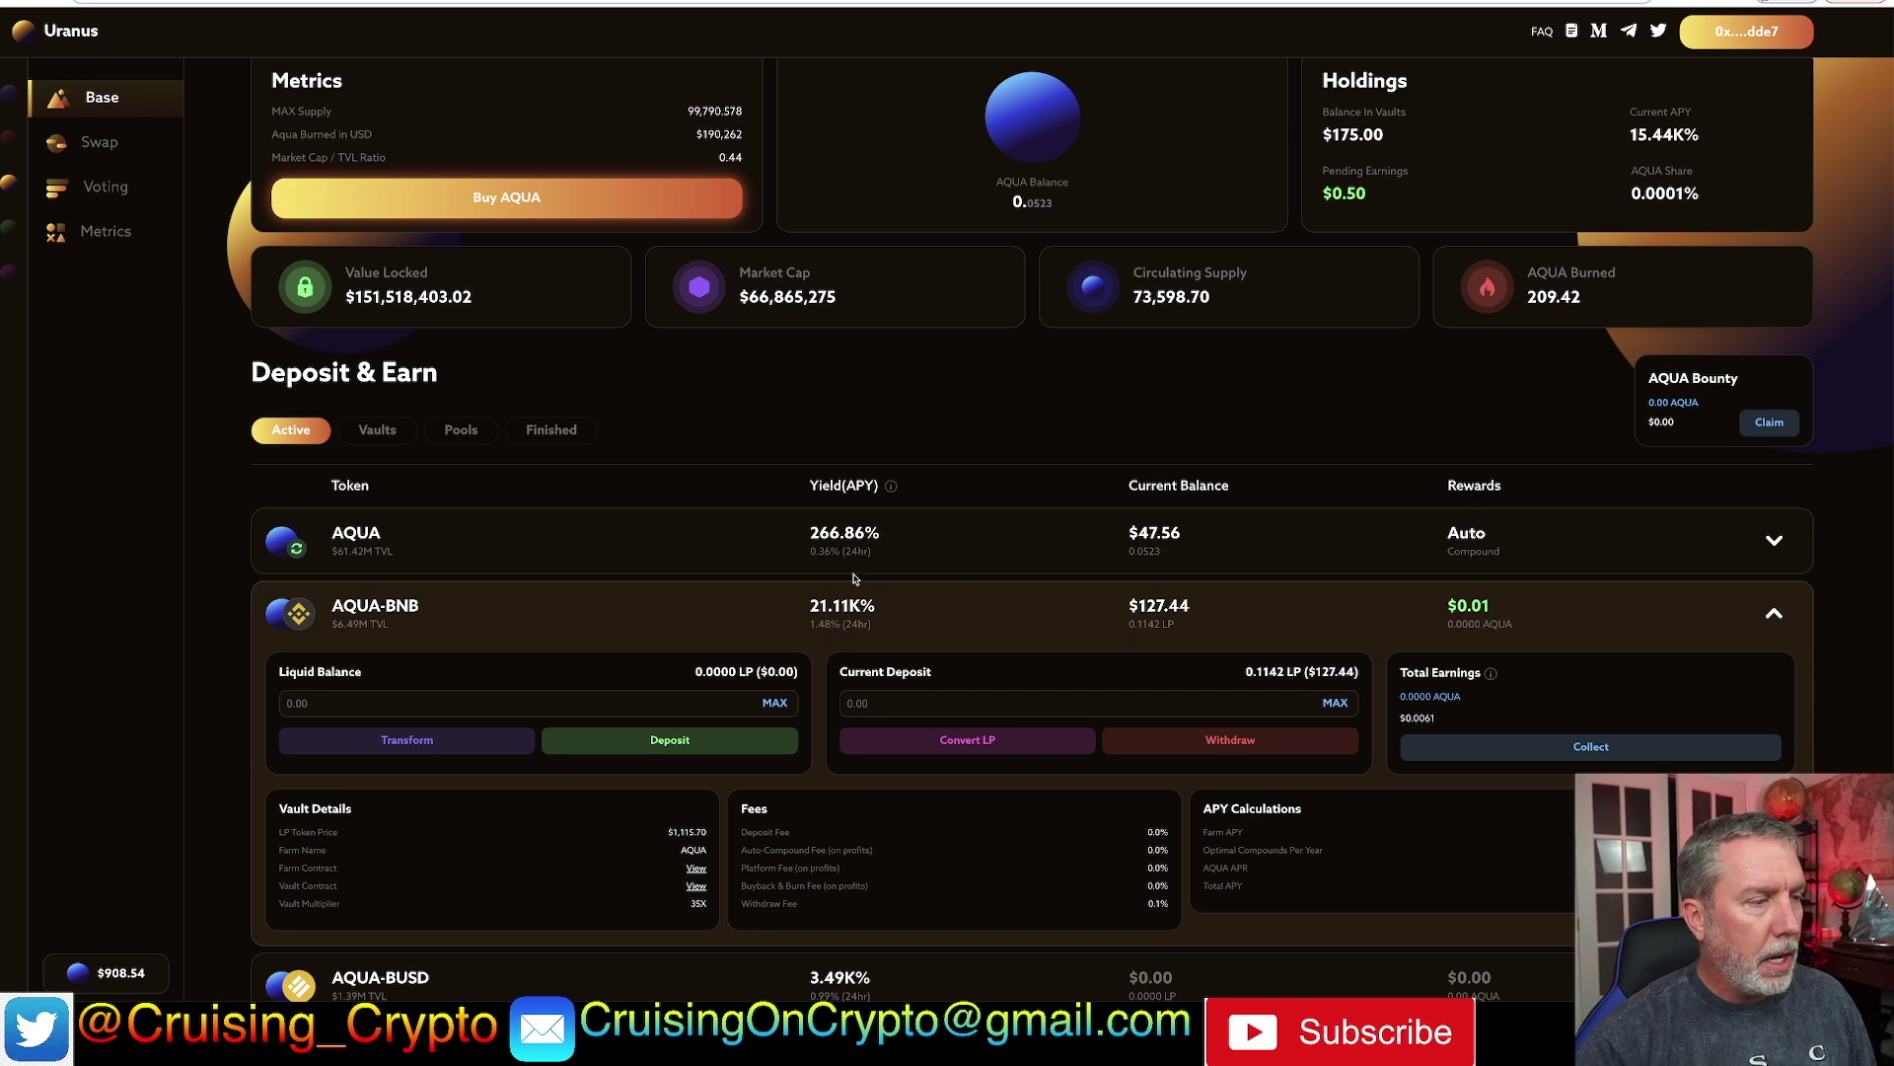
{"action": "left_click", "coordinate": [765, 604]}
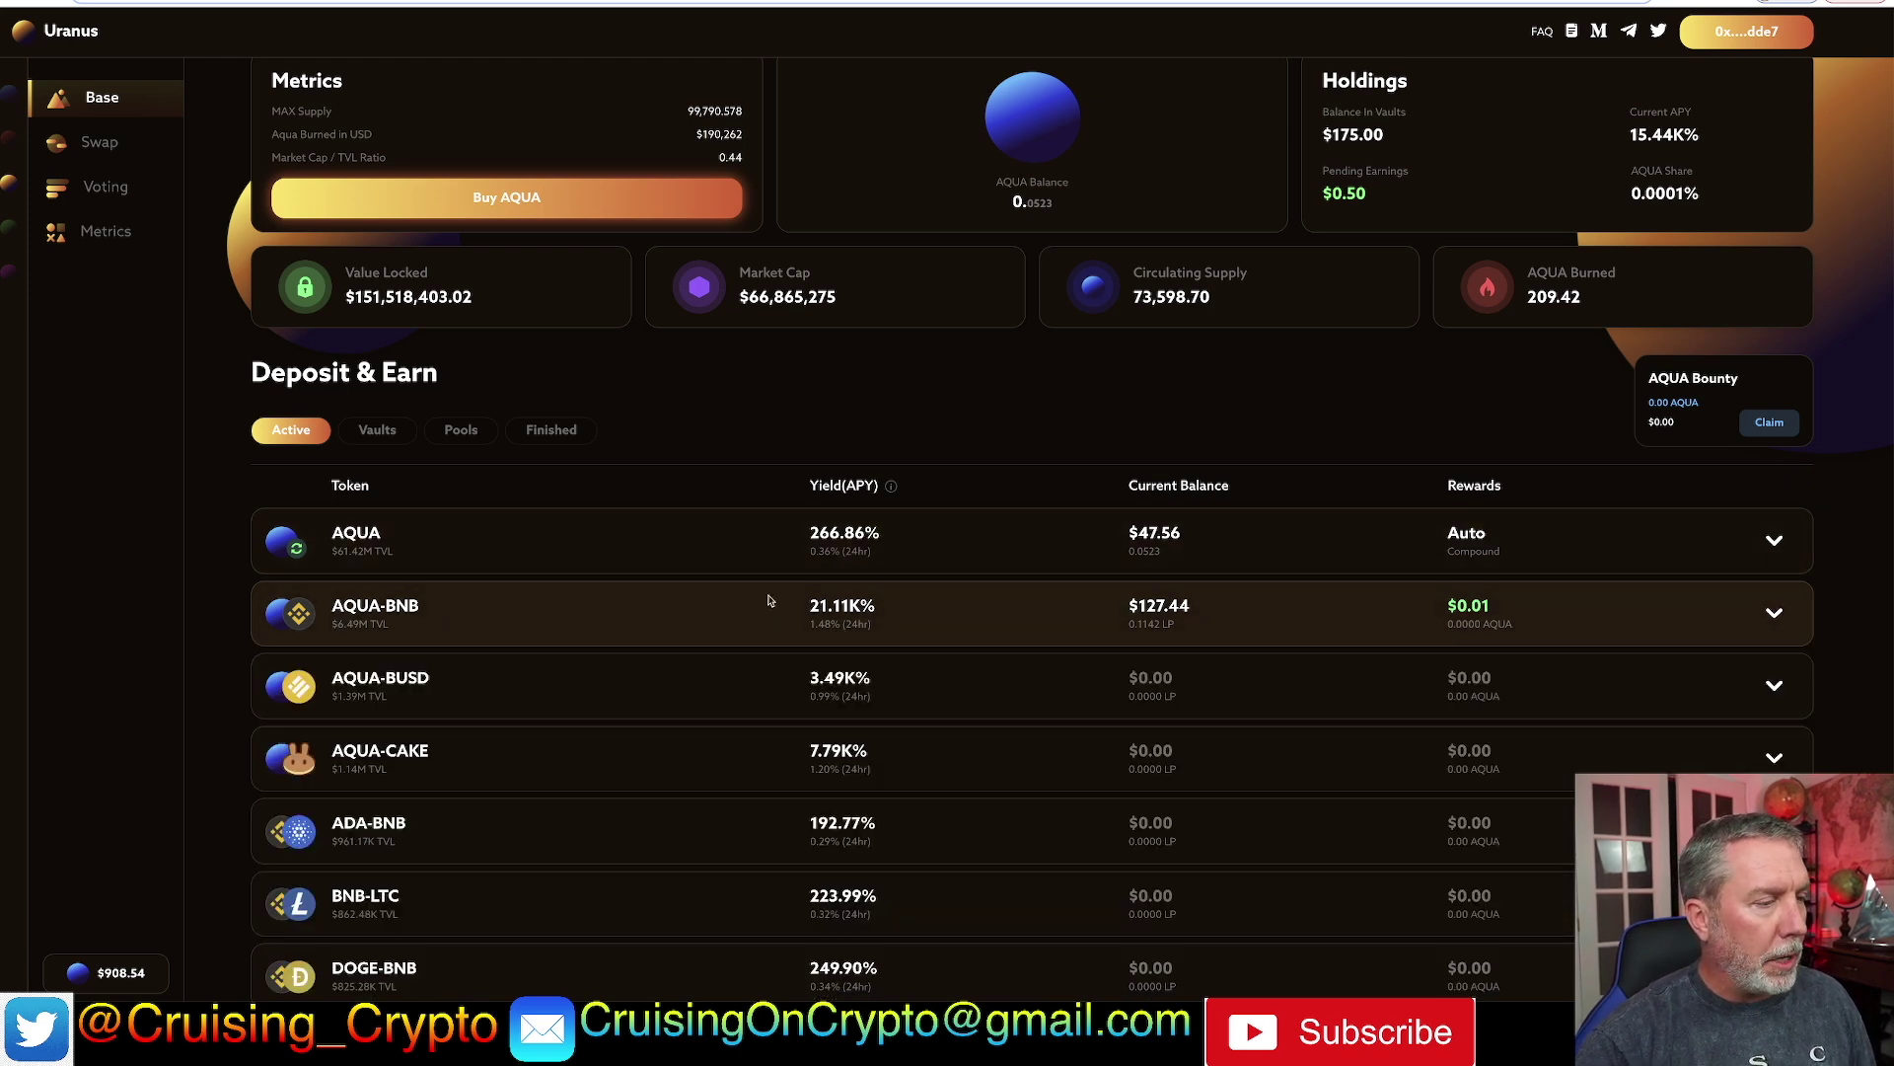
{"action": "scroll", "coordinate": [942, 434], "scroll_direction": "down", "scroll_amount": 3}
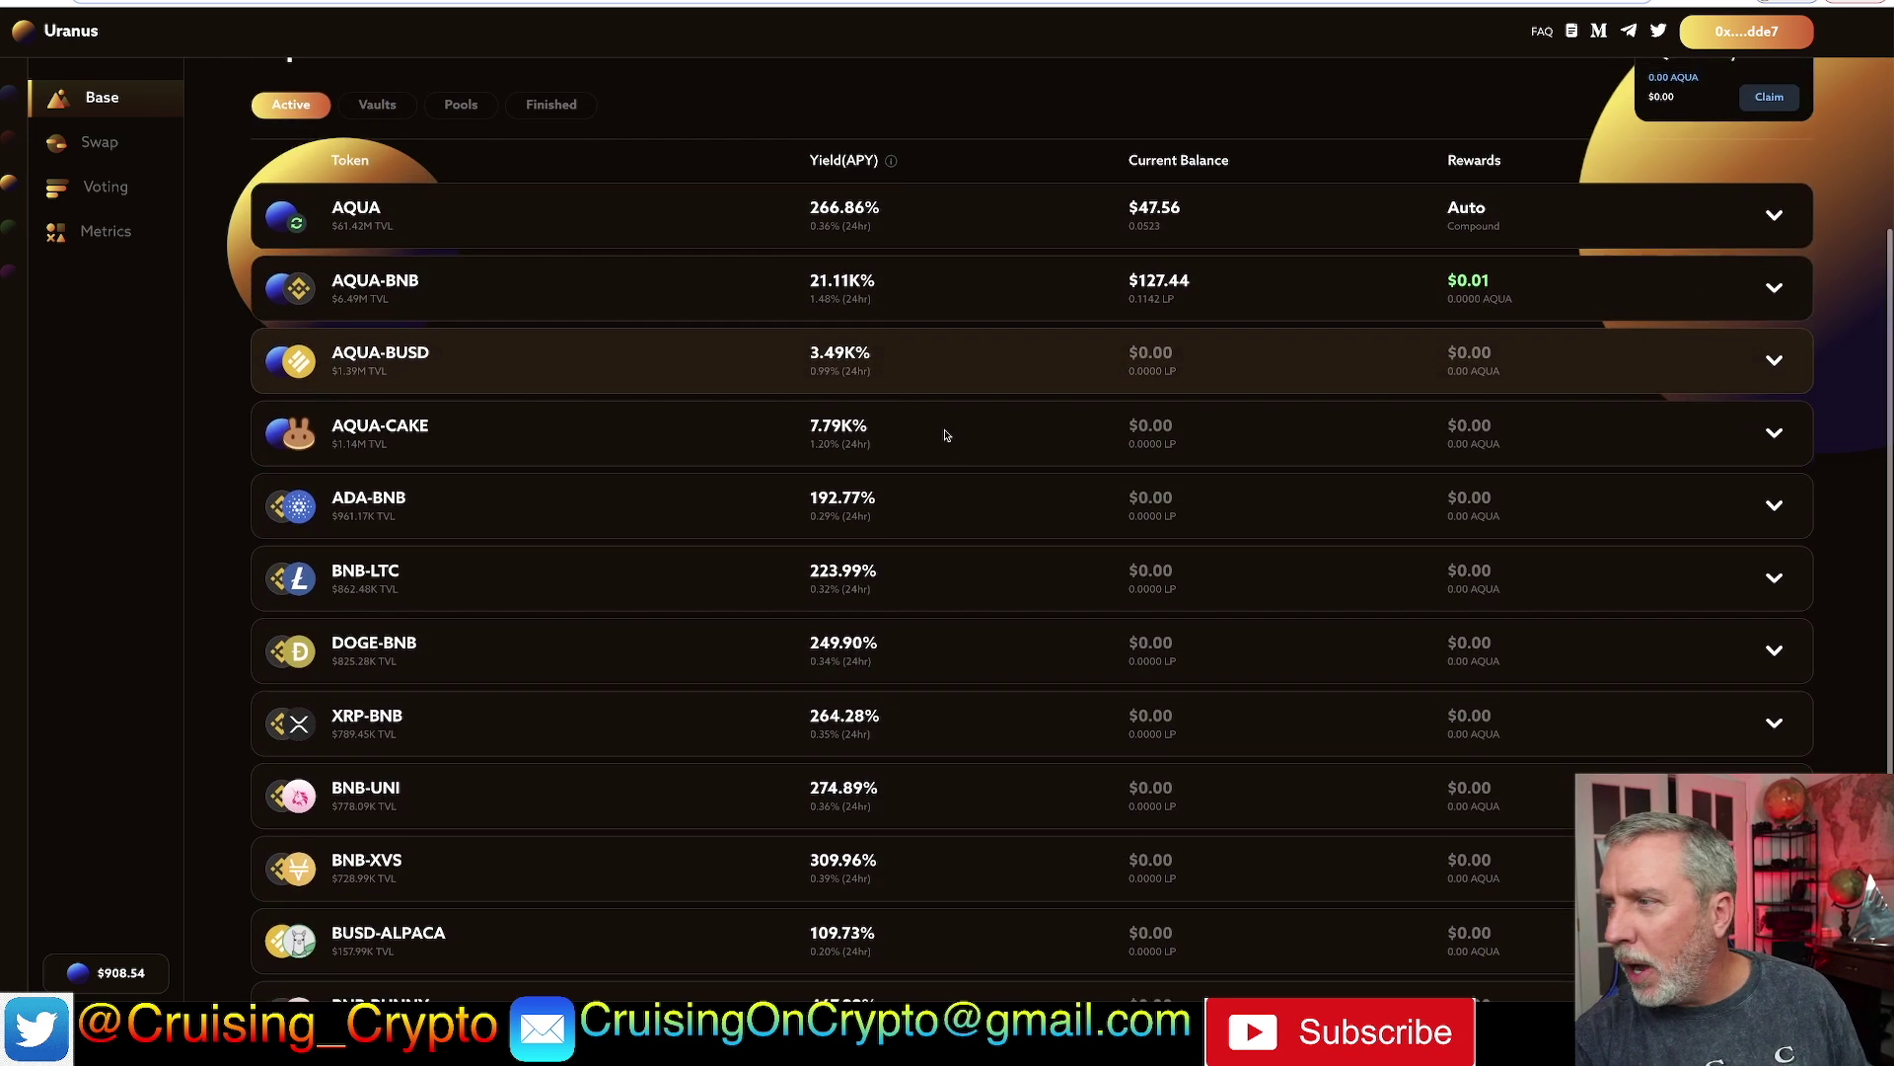
{"action": "scroll", "coordinate": [945, 435], "scroll_direction": "up", "scroll_amount": 2}
{"action": "scroll", "coordinate": [938, 434], "scroll_direction": "up", "scroll_amount": 1}
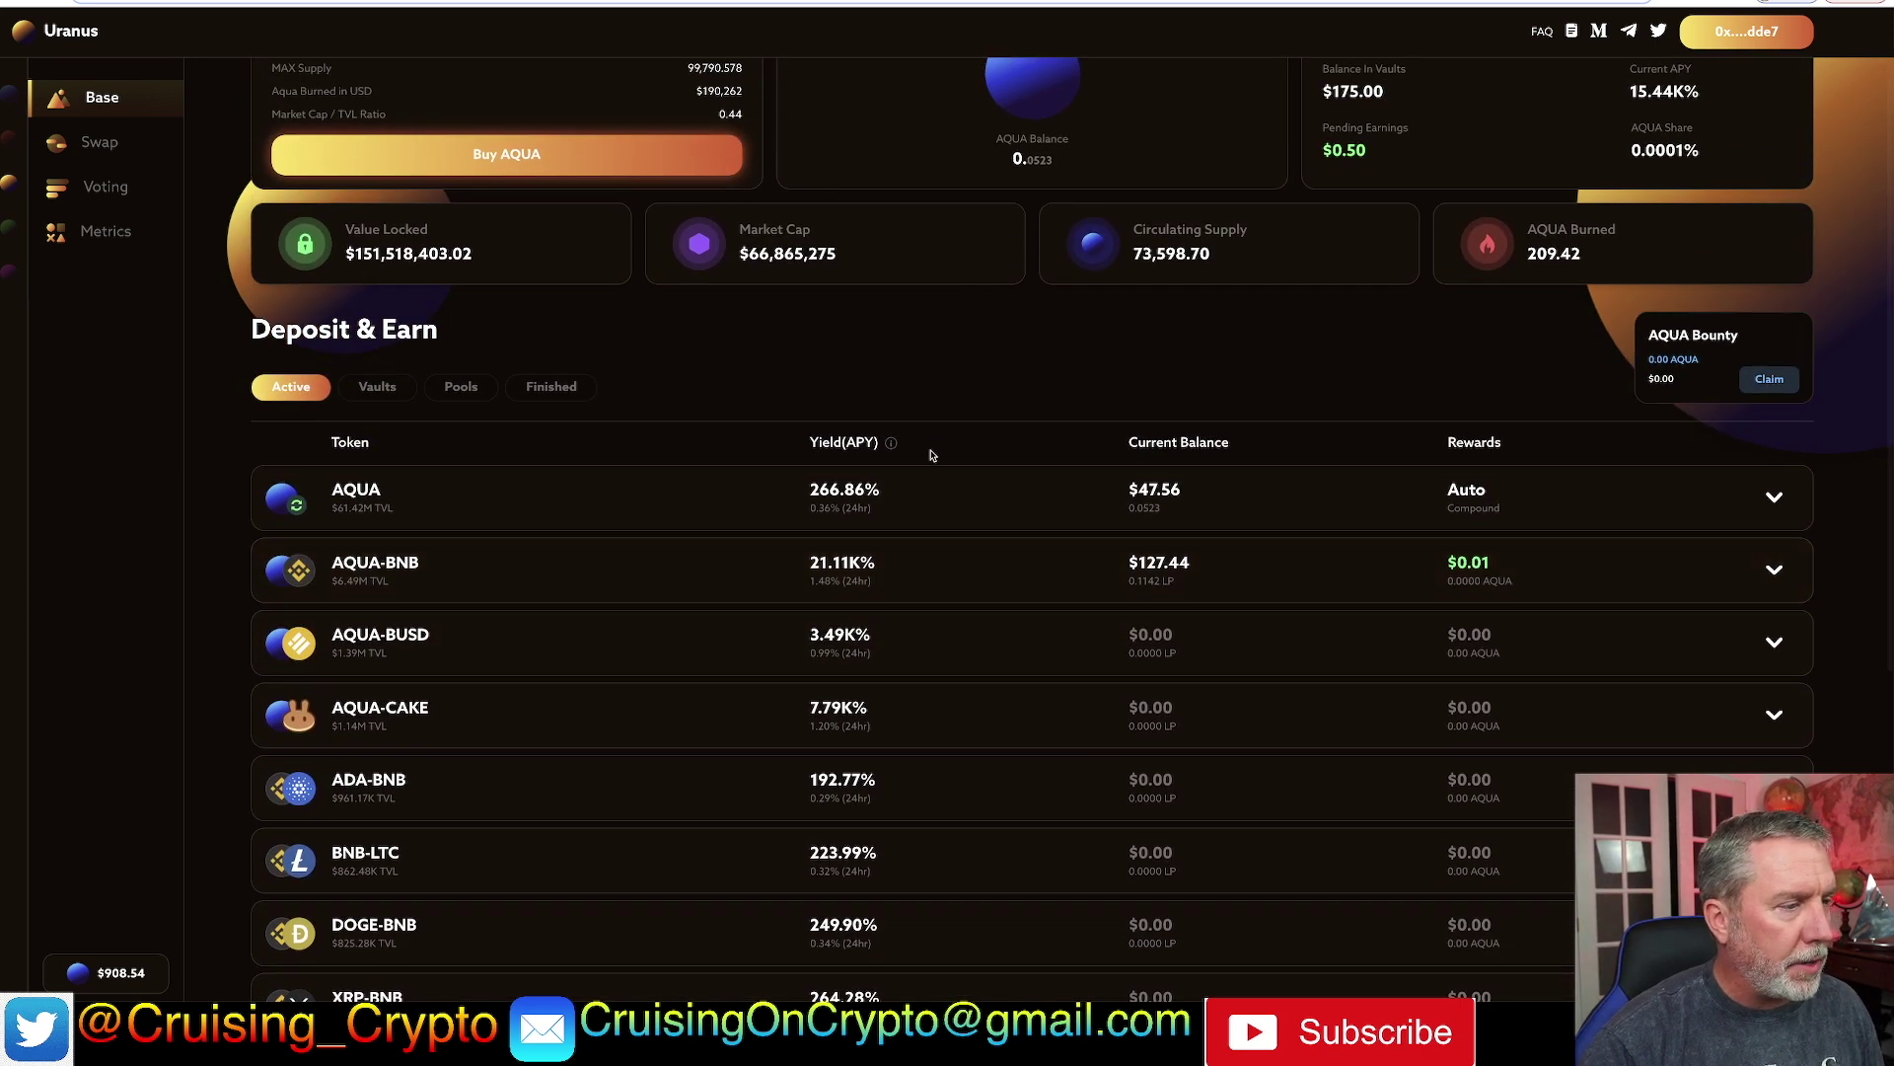
{"action": "scroll", "coordinate": [932, 453], "scroll_direction": "up", "scroll_amount": 1}
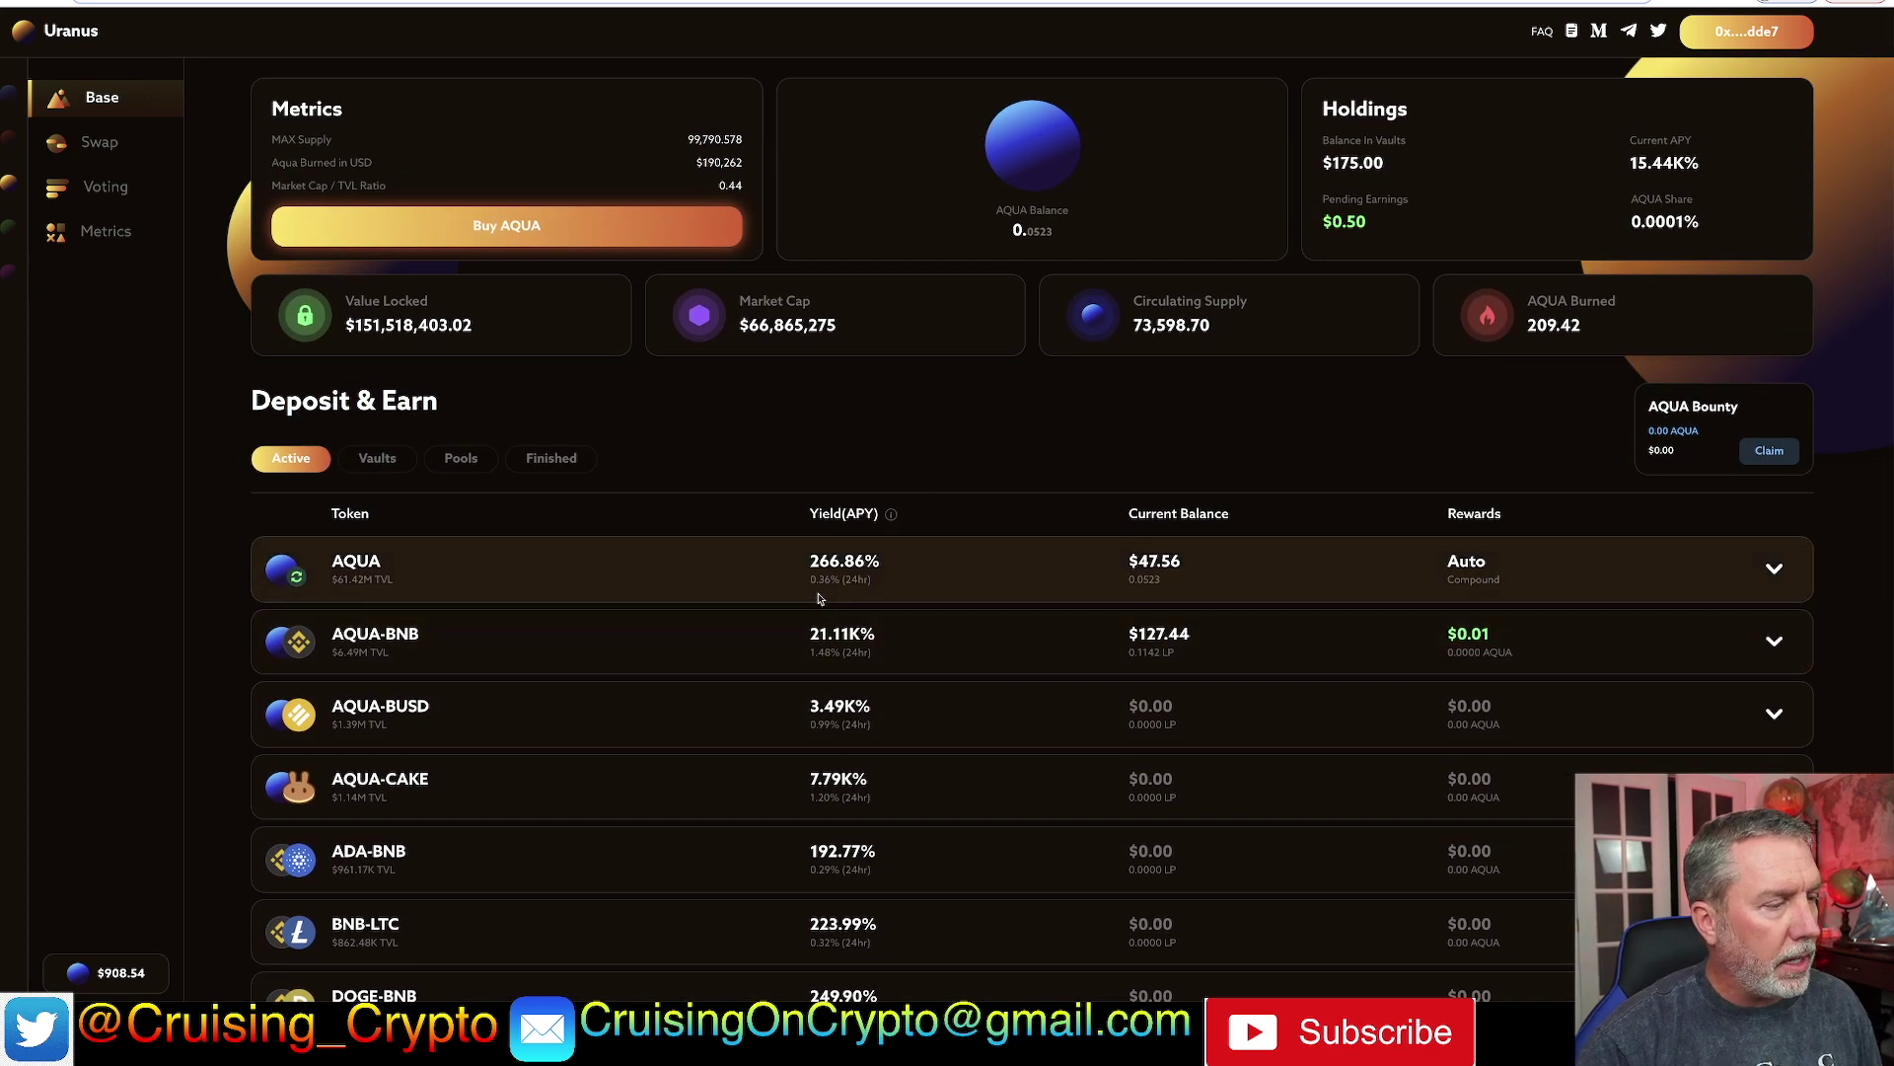